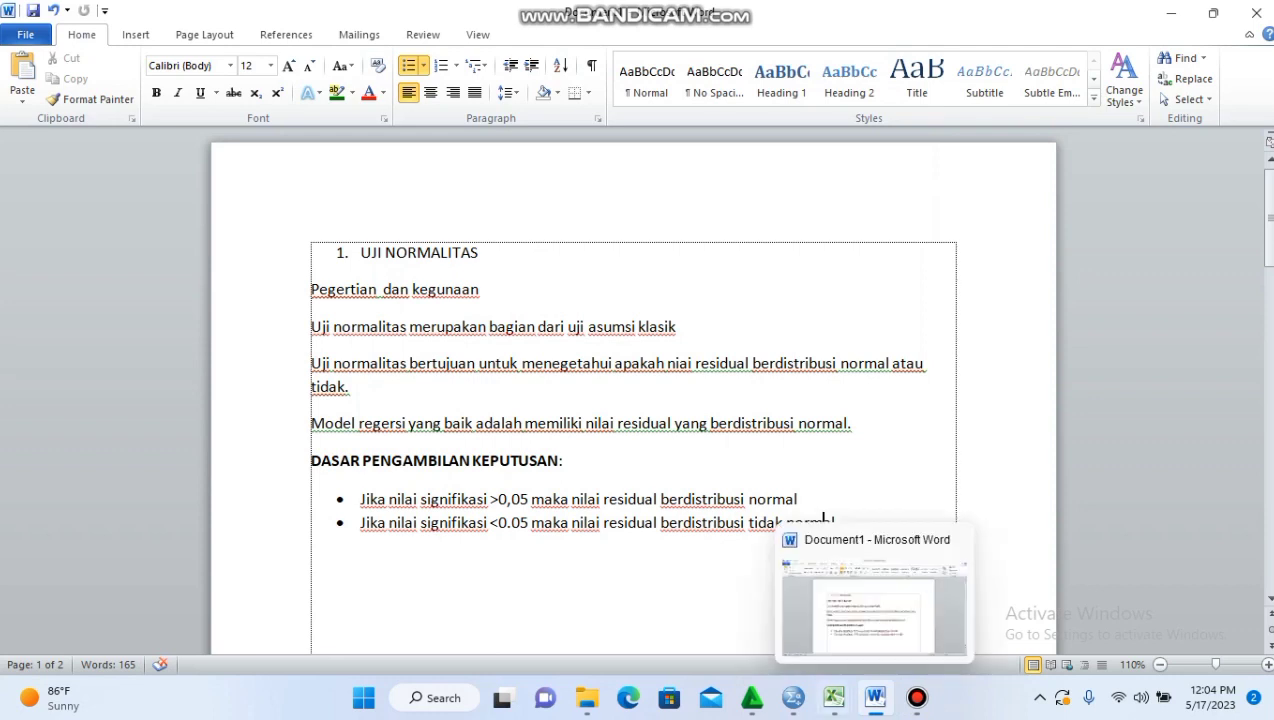
Step: Look over the score data in the Excel workbook and the empty dataset in SPSS
{"action": "mouse_move", "coordinate": [834, 698]}
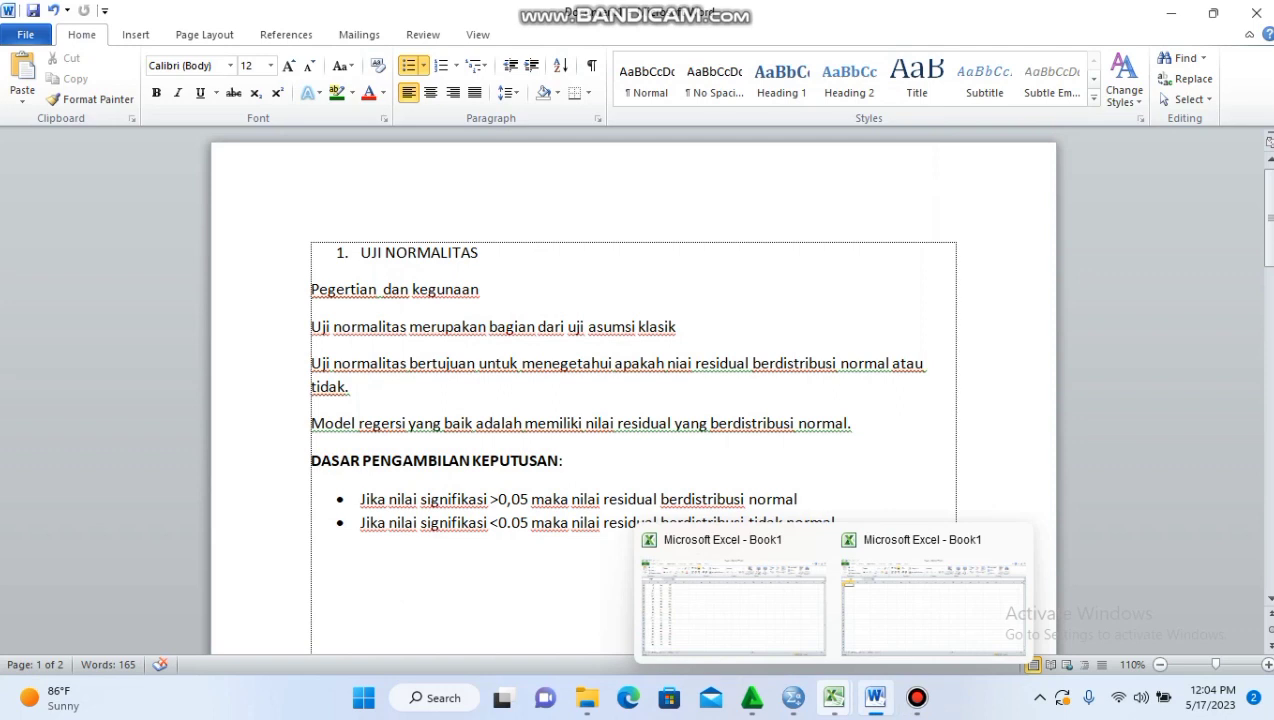
{"action": "left_click", "coordinate": [834, 698]}
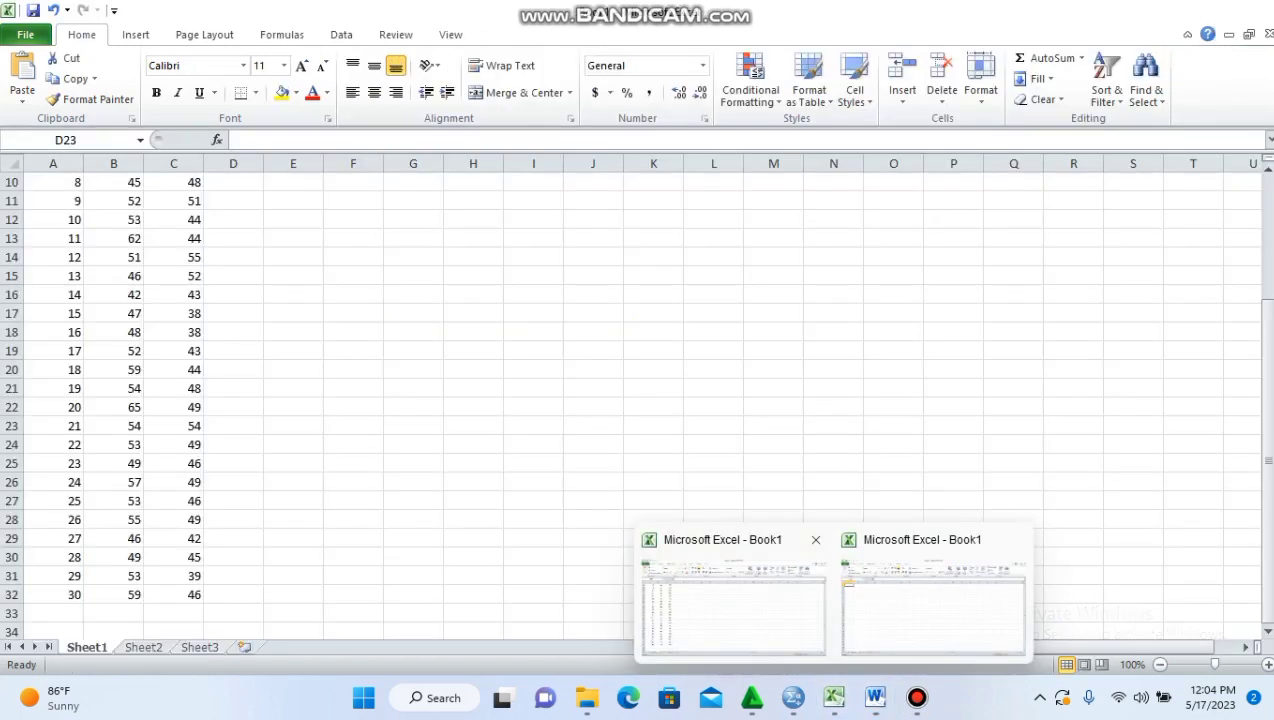
{"action": "left_click", "coordinate": [734, 607]}
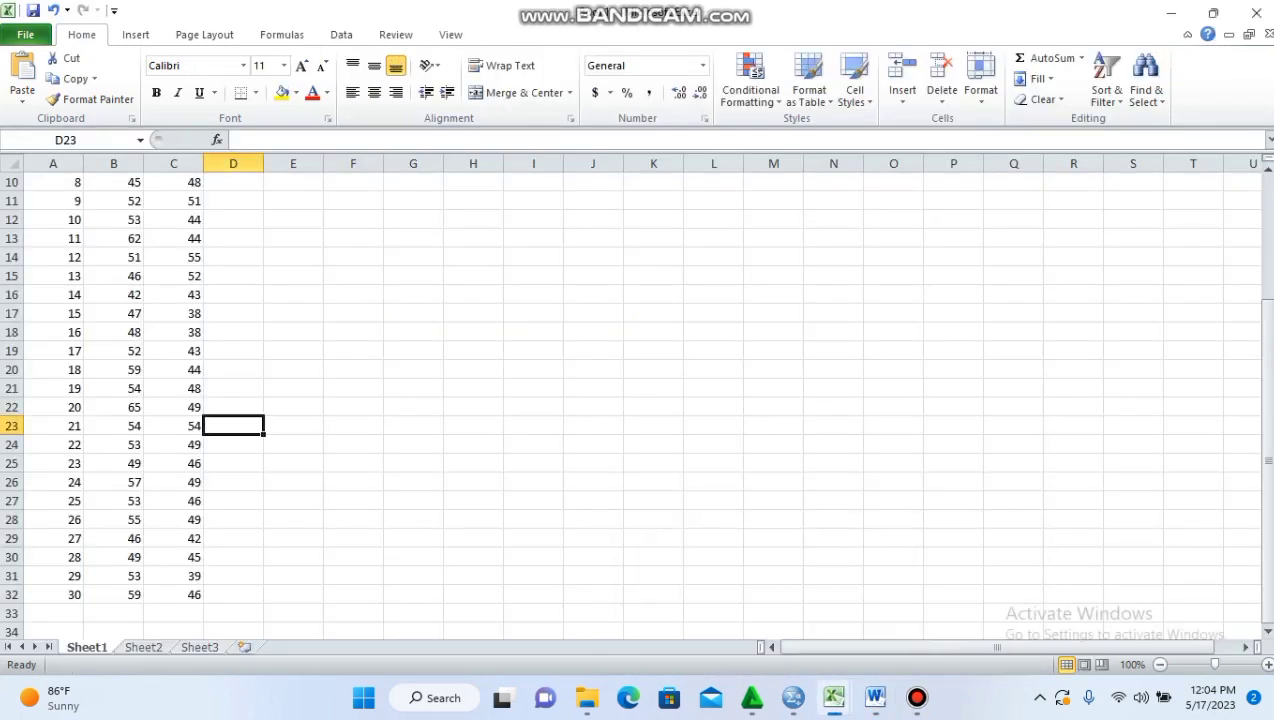
{"action": "mouse_move", "coordinate": [834, 698]}
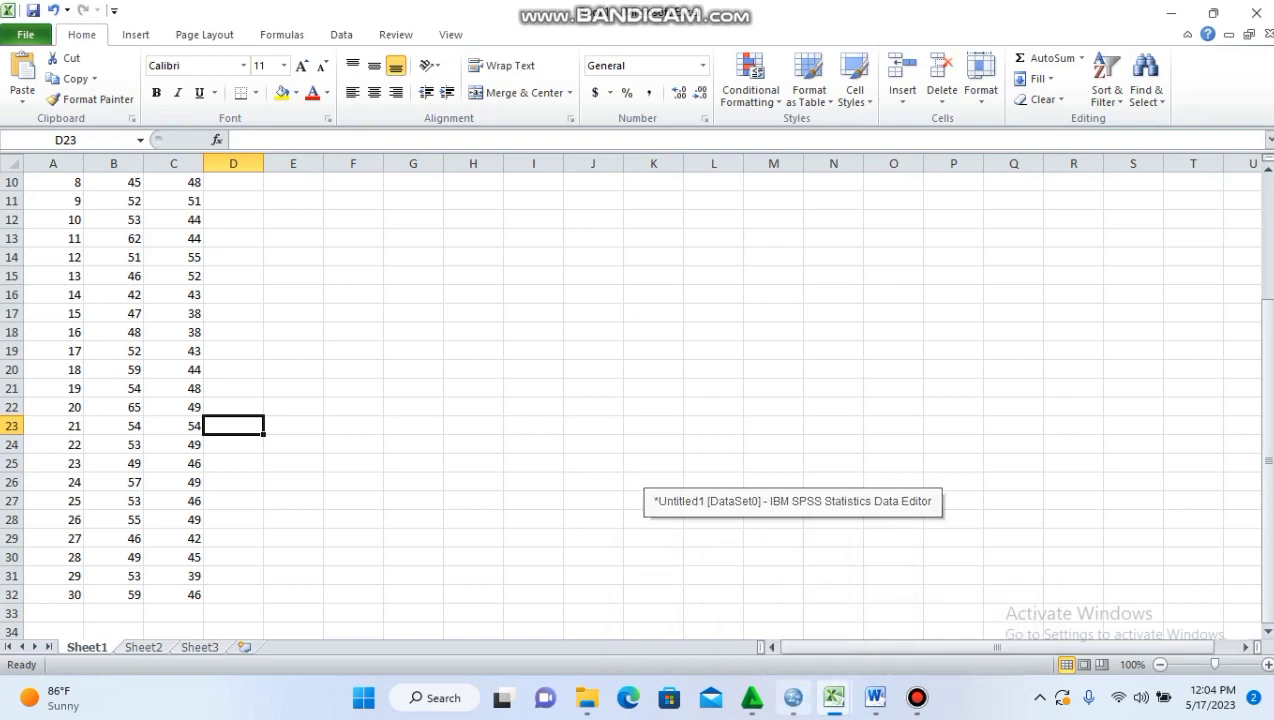
{"action": "left_click", "coordinate": [793, 698]}
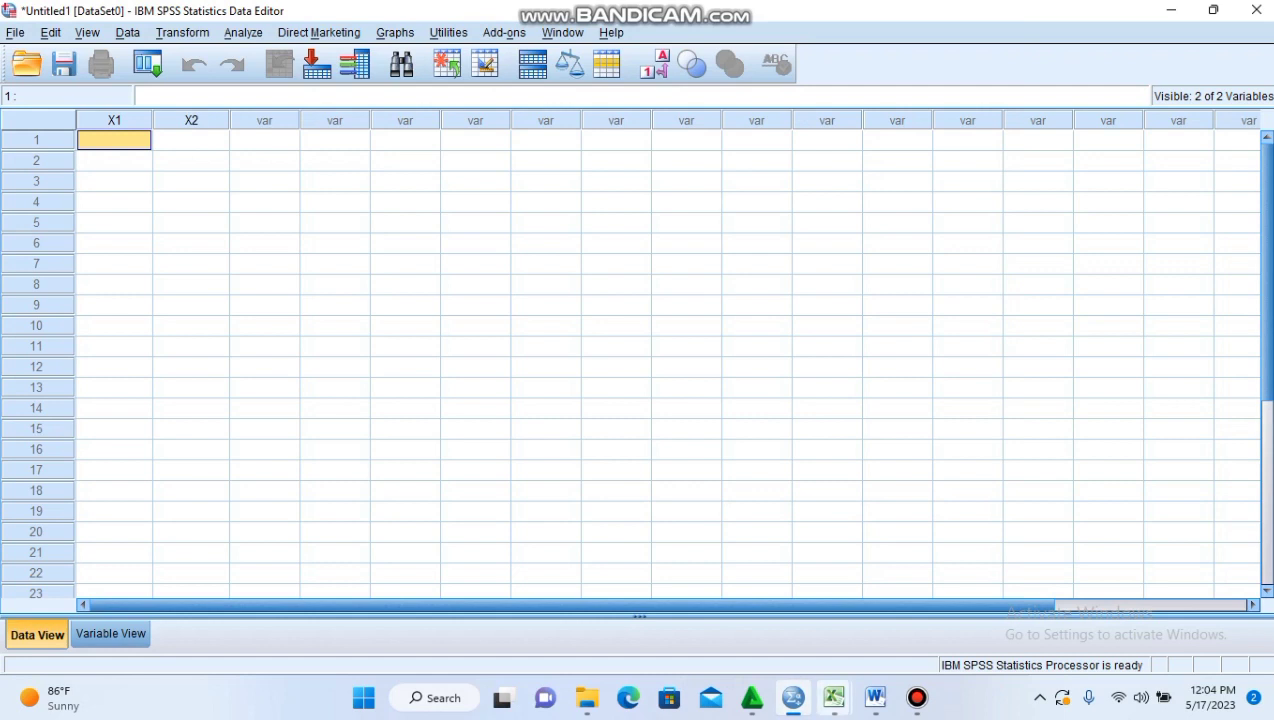
{"action": "left_click", "coordinate": [875, 698]}
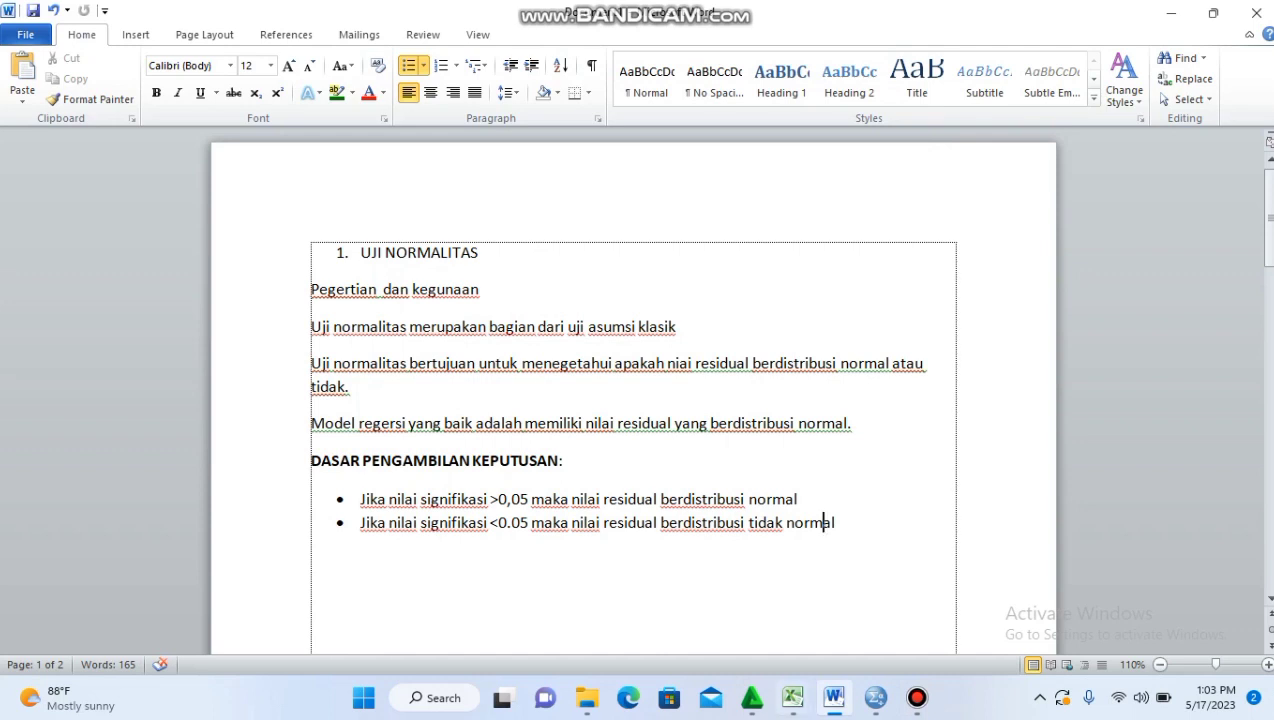
Step: Switch to the Excel workbook and copy the X1 and X2 scores in cells B3:C32
{"action": "mouse_move", "coordinate": [792, 697]}
{"action": "left_click", "coordinate": [700, 560]}
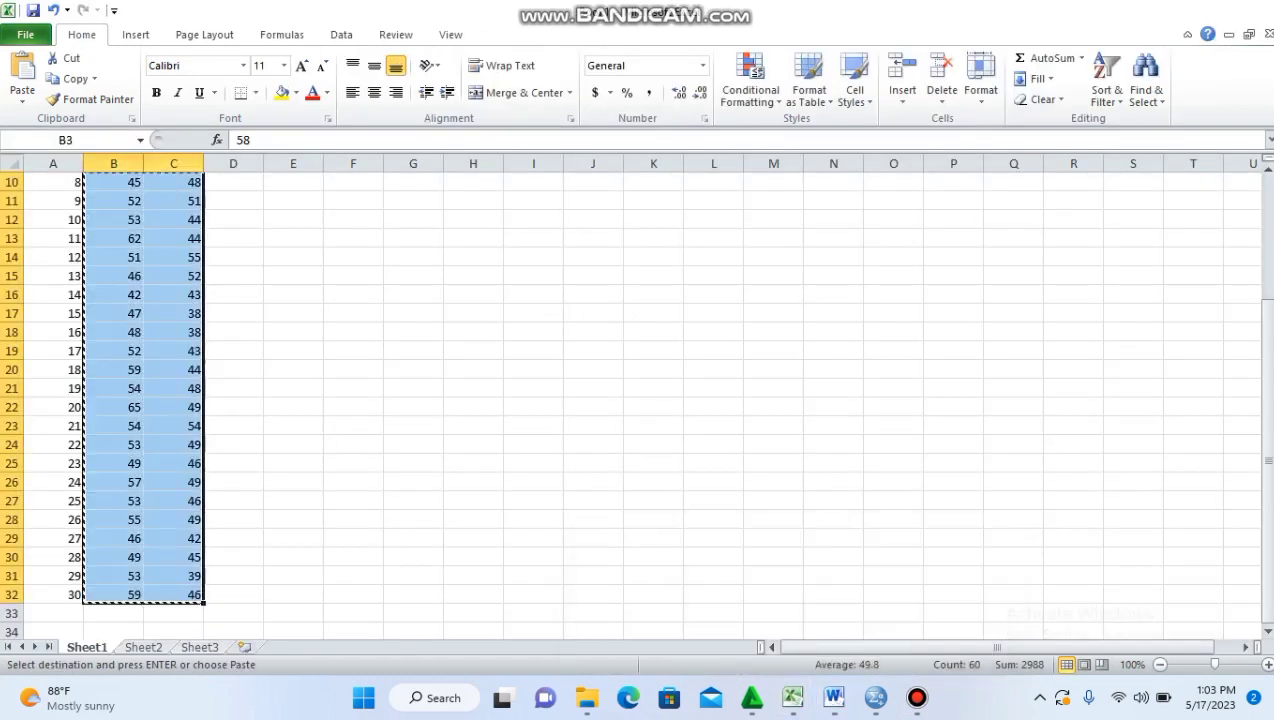
{"action": "left_click", "coordinate": [773, 613]}
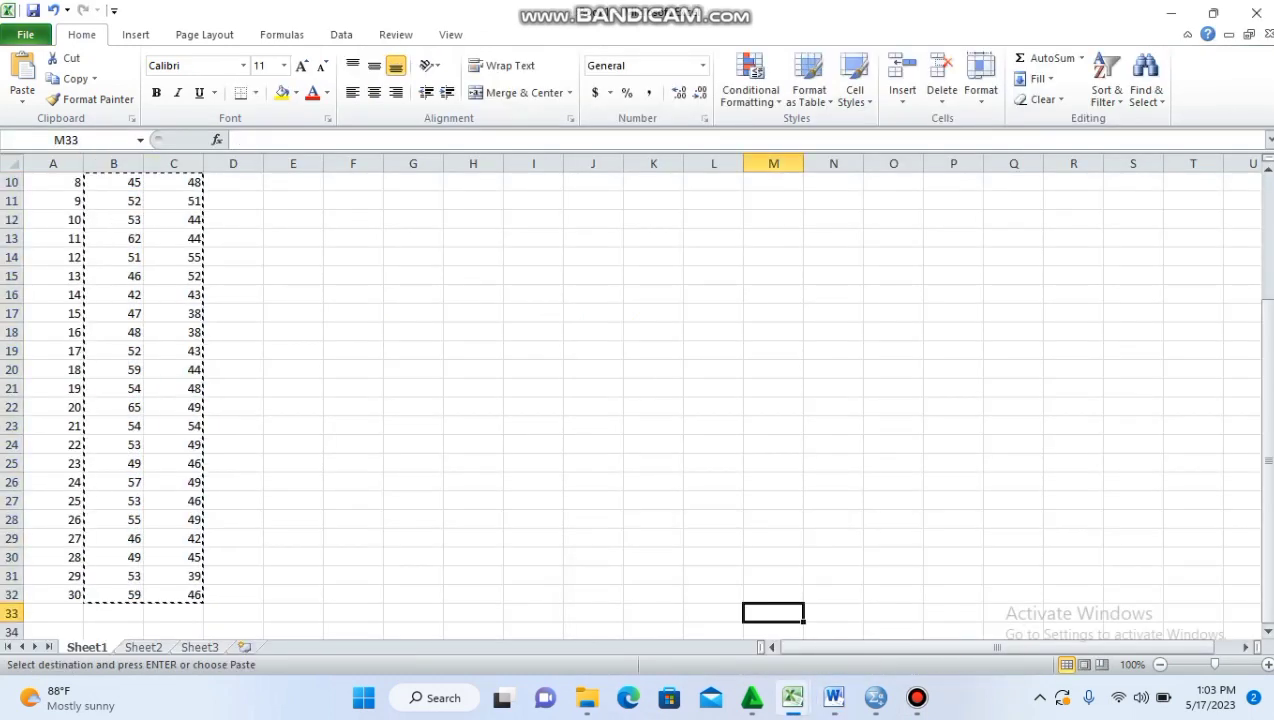
{"action": "left_click_drag", "start_coordinate": [1268, 415], "coordinate": [1268, 288]}
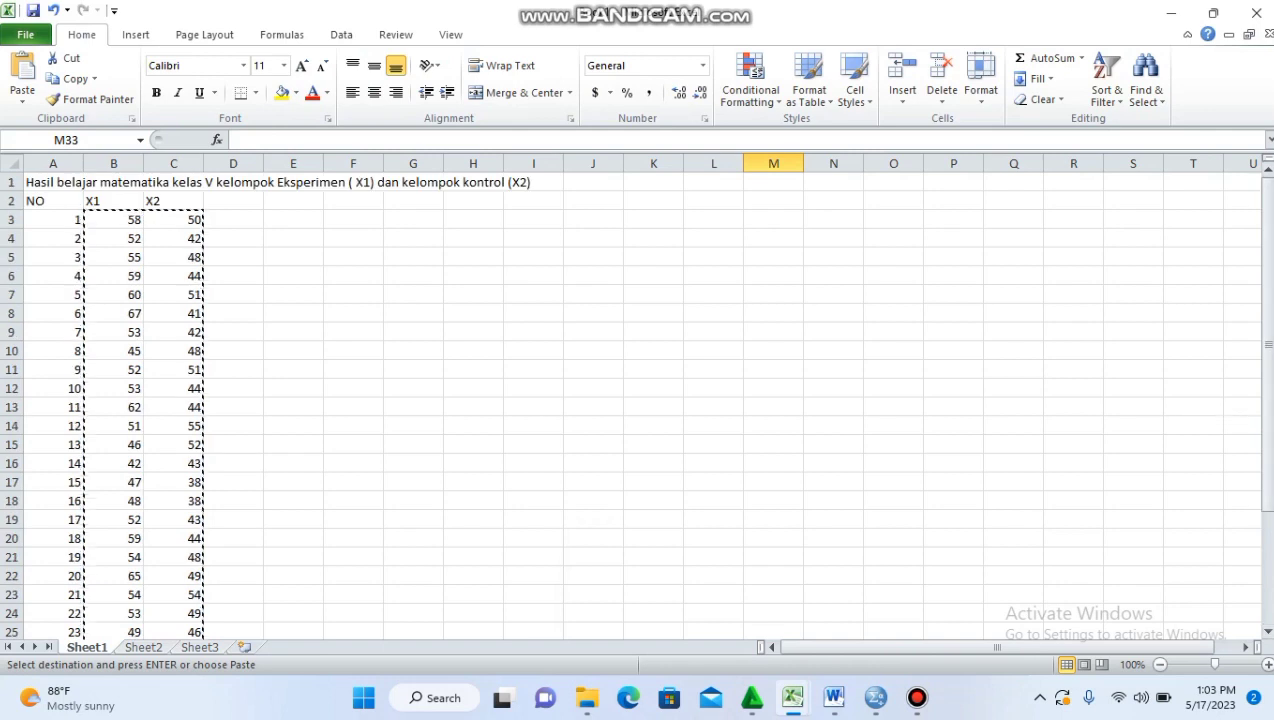
{"action": "left_click", "coordinate": [293, 257]}
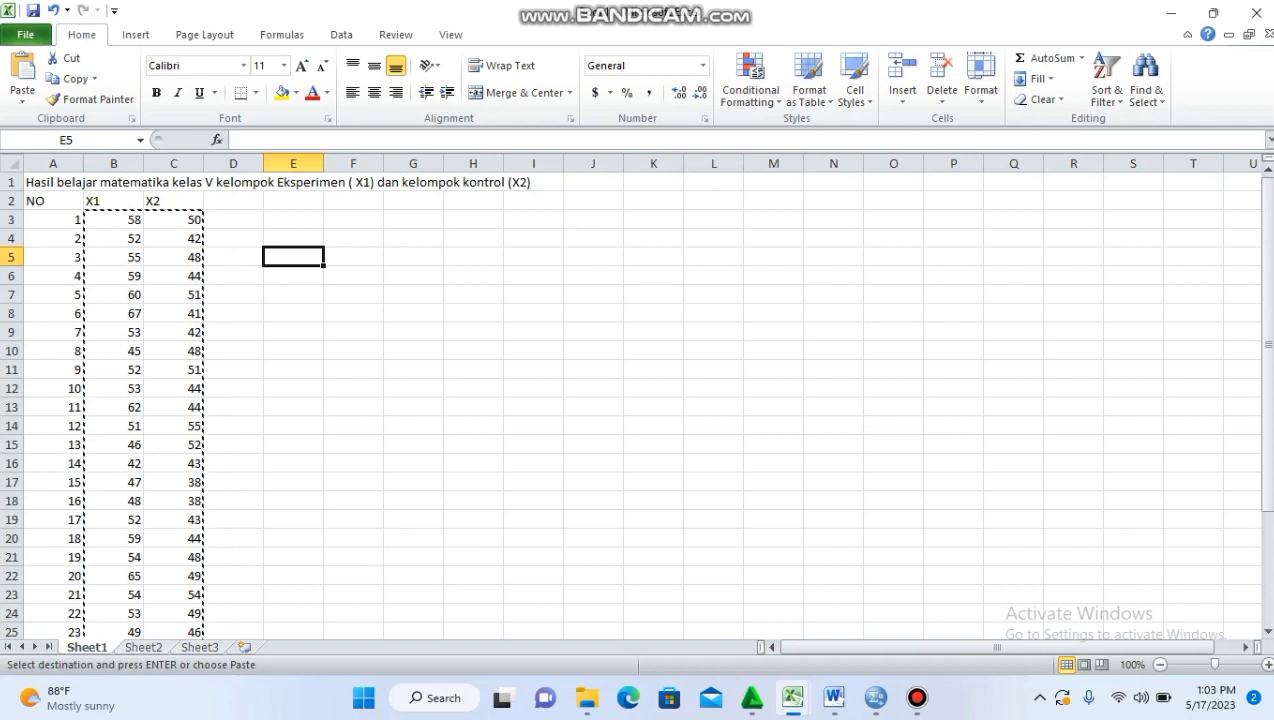
{"action": "left_click", "coordinate": [114, 239]}
{"action": "left_click", "coordinate": [114, 229]}
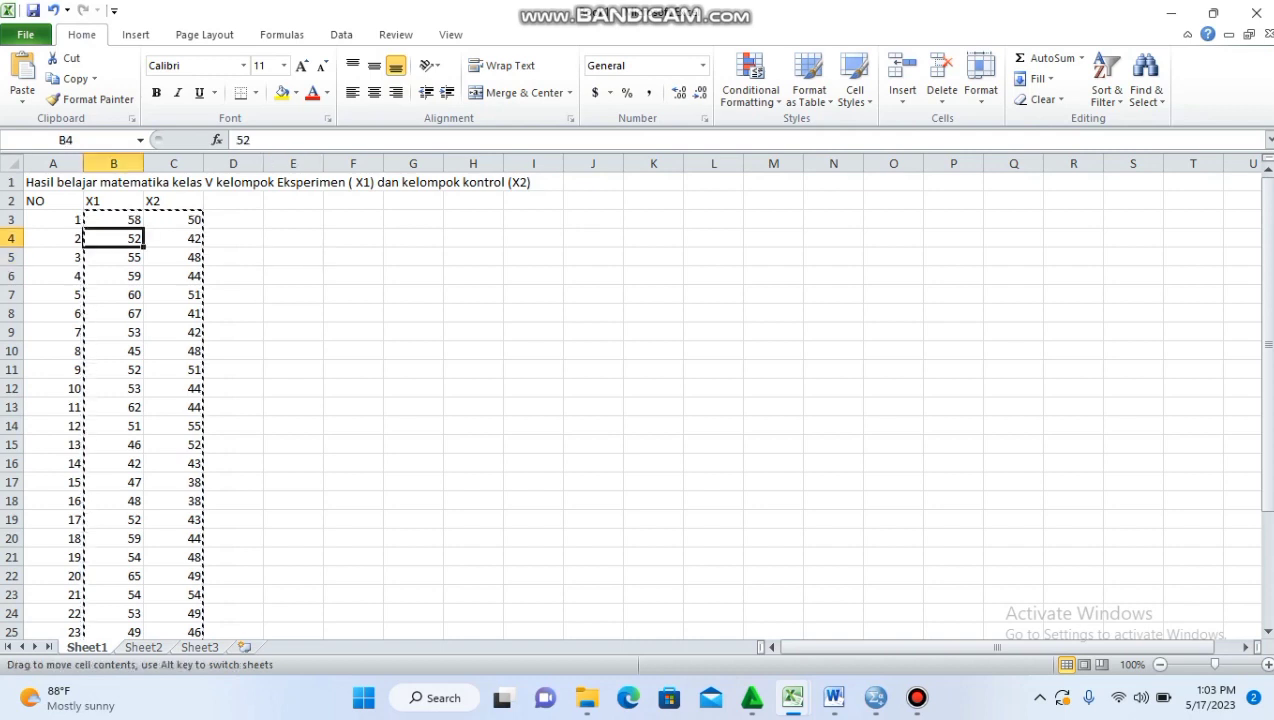
{"action": "left_click", "coordinate": [114, 220]}
{"action": "left_click_drag", "start_coordinate": [114, 220], "coordinate": [200, 578]}
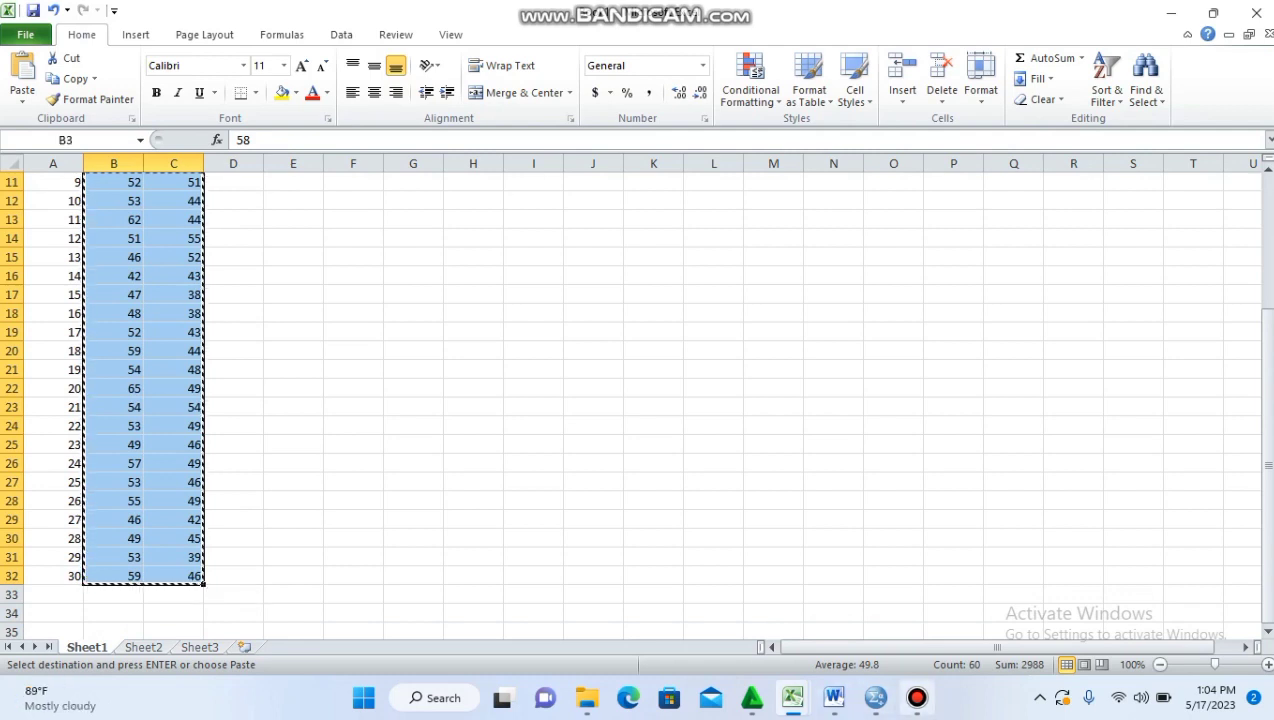
Step: Switch to SPSS and paste the copied scores into the data grid starting at the first cell of row 1
{"action": "left_click", "coordinate": [876, 697]}
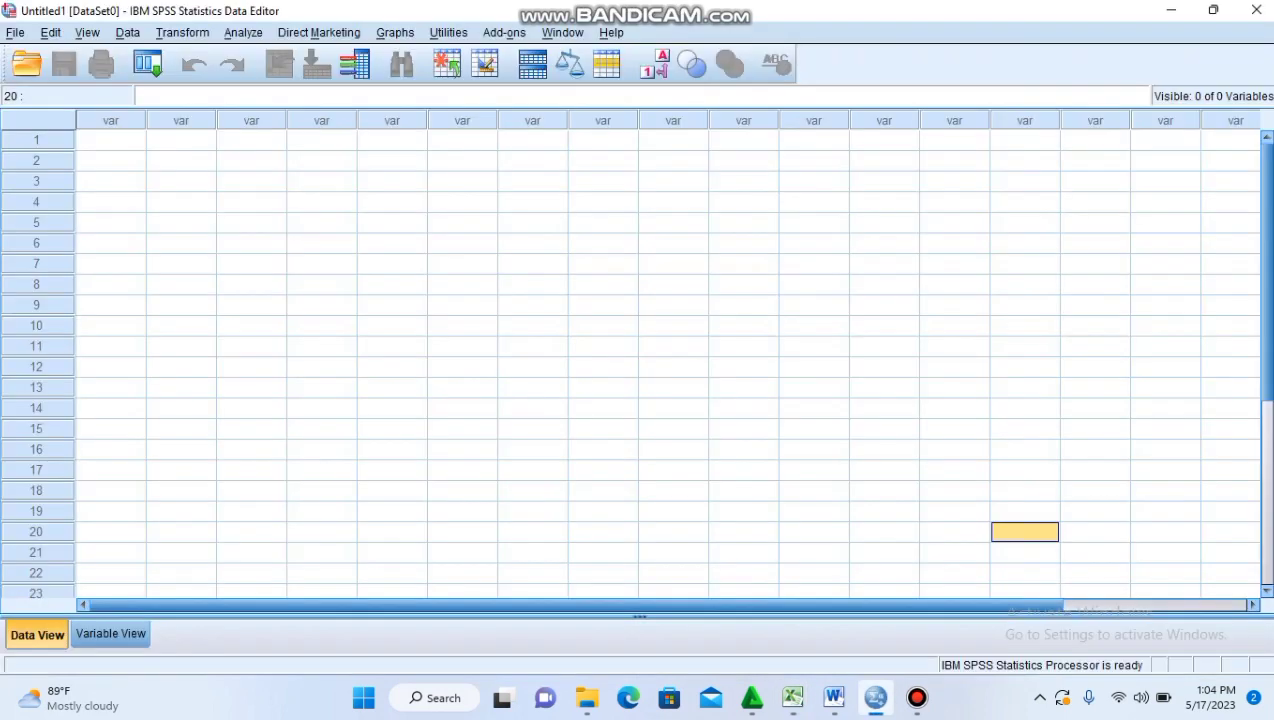
{"action": "left_click", "coordinate": [111, 140]}
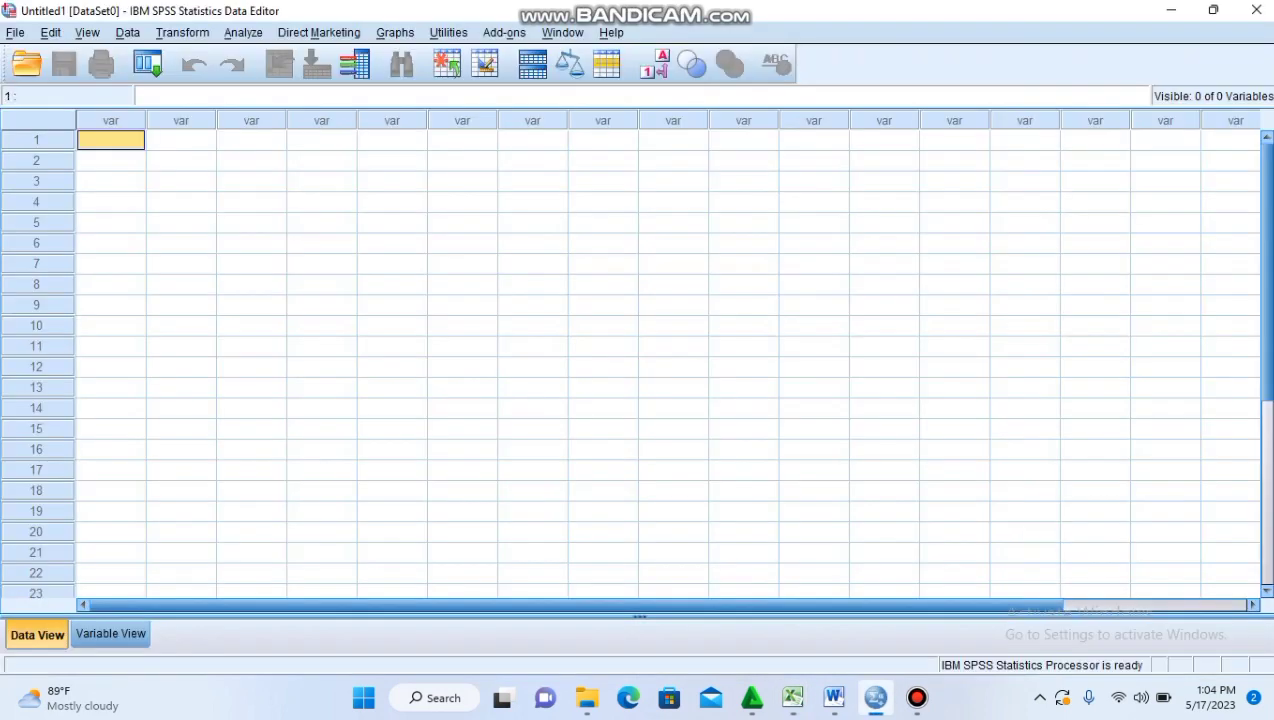
{"action": "key", "text": "ctrl+v"}
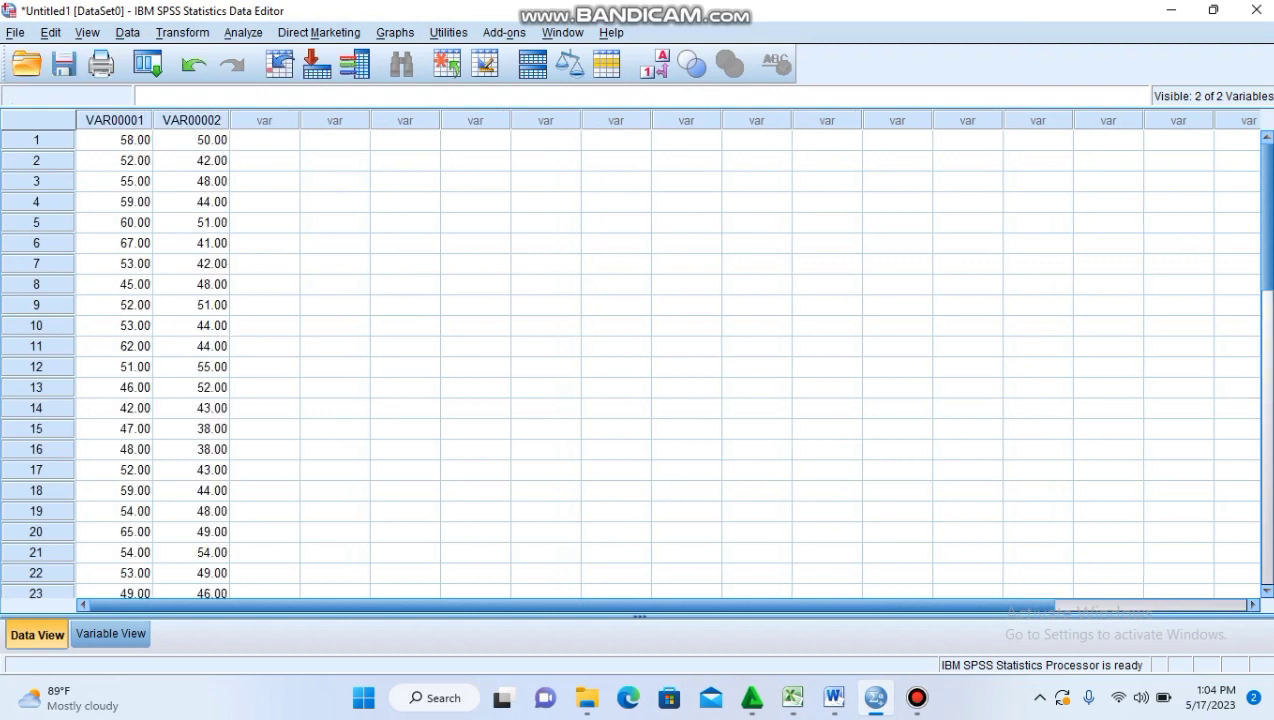
Step: Rename the first variable X1 and the second variable X2
{"action": "left_click", "coordinate": [110, 634]}
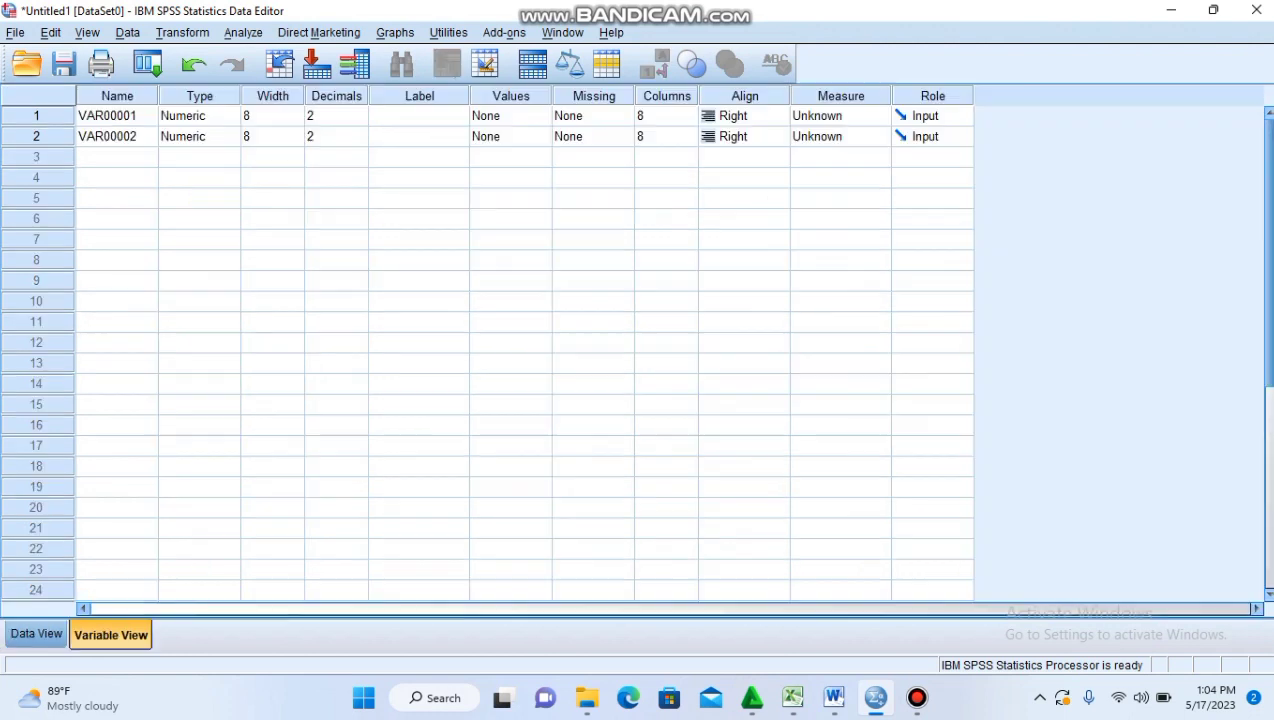
{"action": "left_click", "coordinate": [117, 116]}
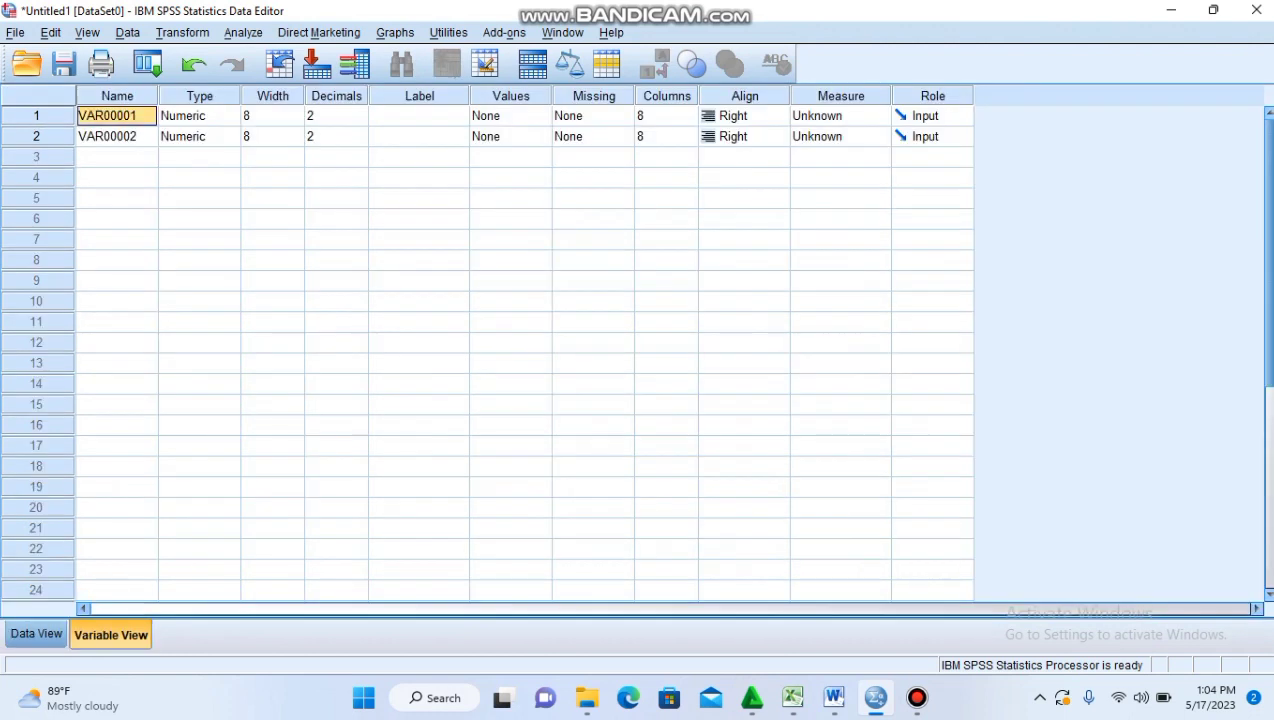
{"action": "key", "text": "BackSpace"}
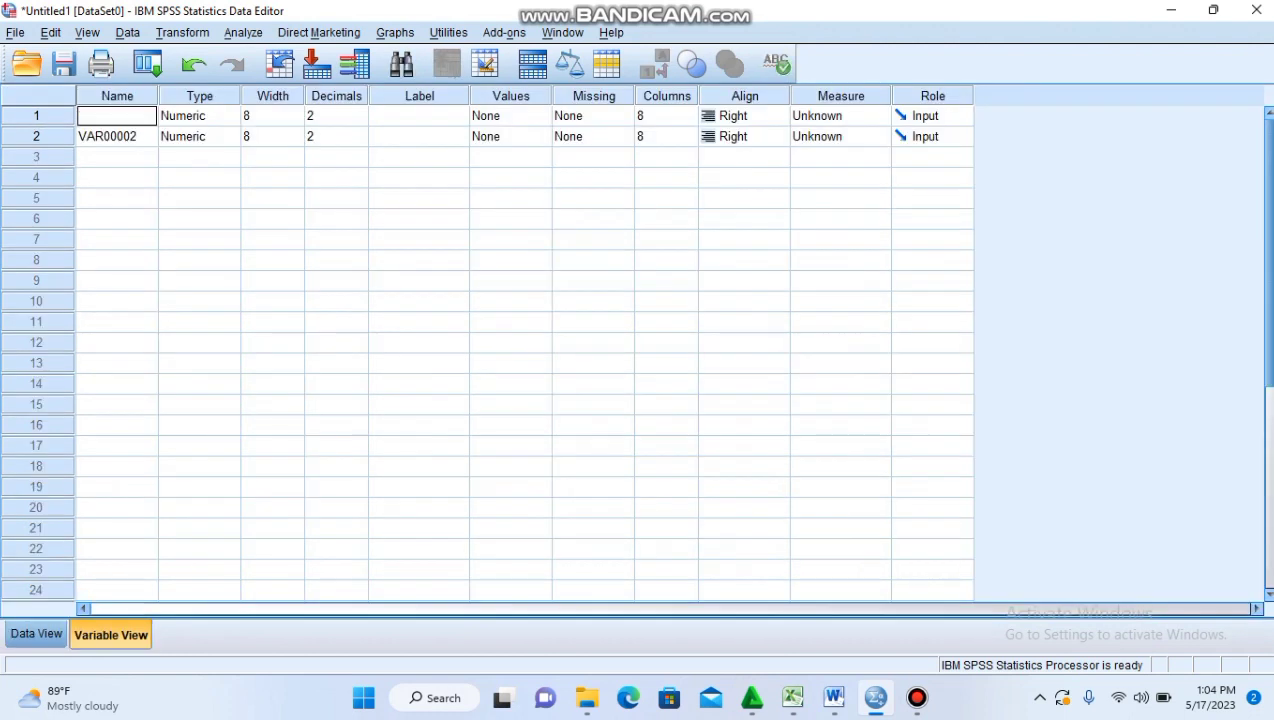
{"action": "type", "text": "x"}
{"action": "key", "text": "BackSpace"}
{"action": "type", "text": "X1"}
{"action": "key", "text": "Return"}
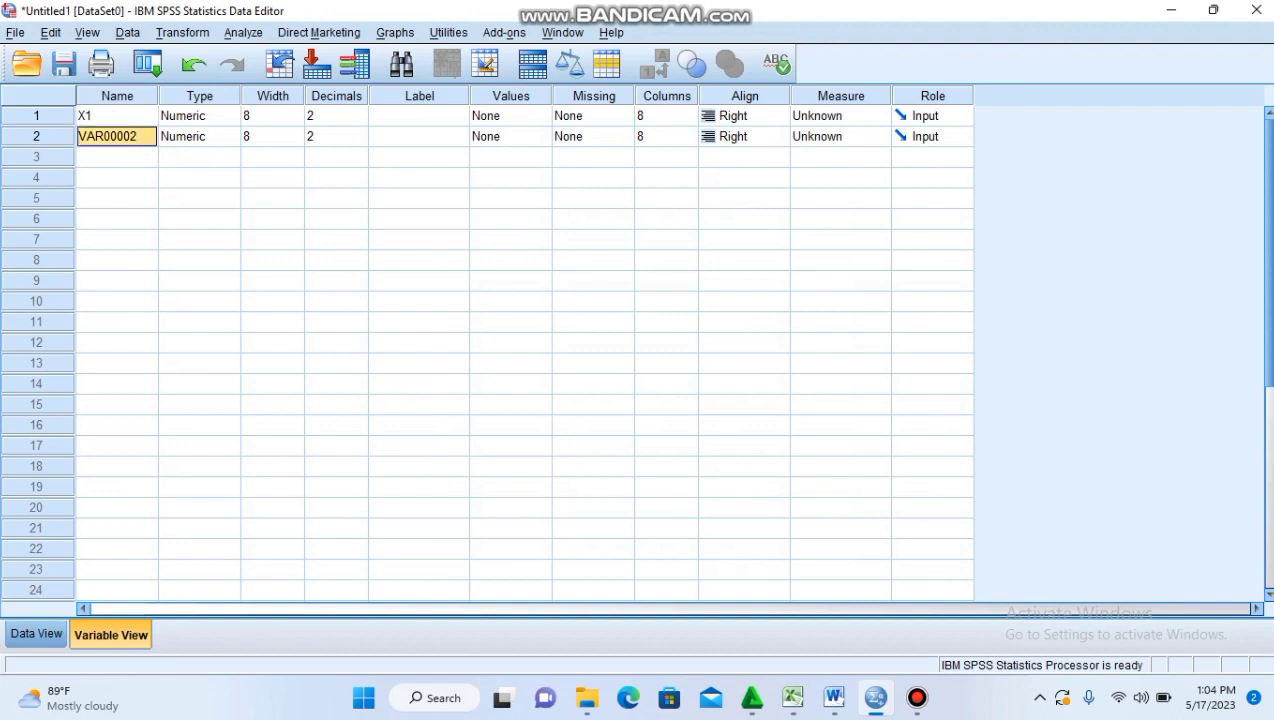
{"action": "key", "text": "BackSpace"}
{"action": "type", "text": "X2"}
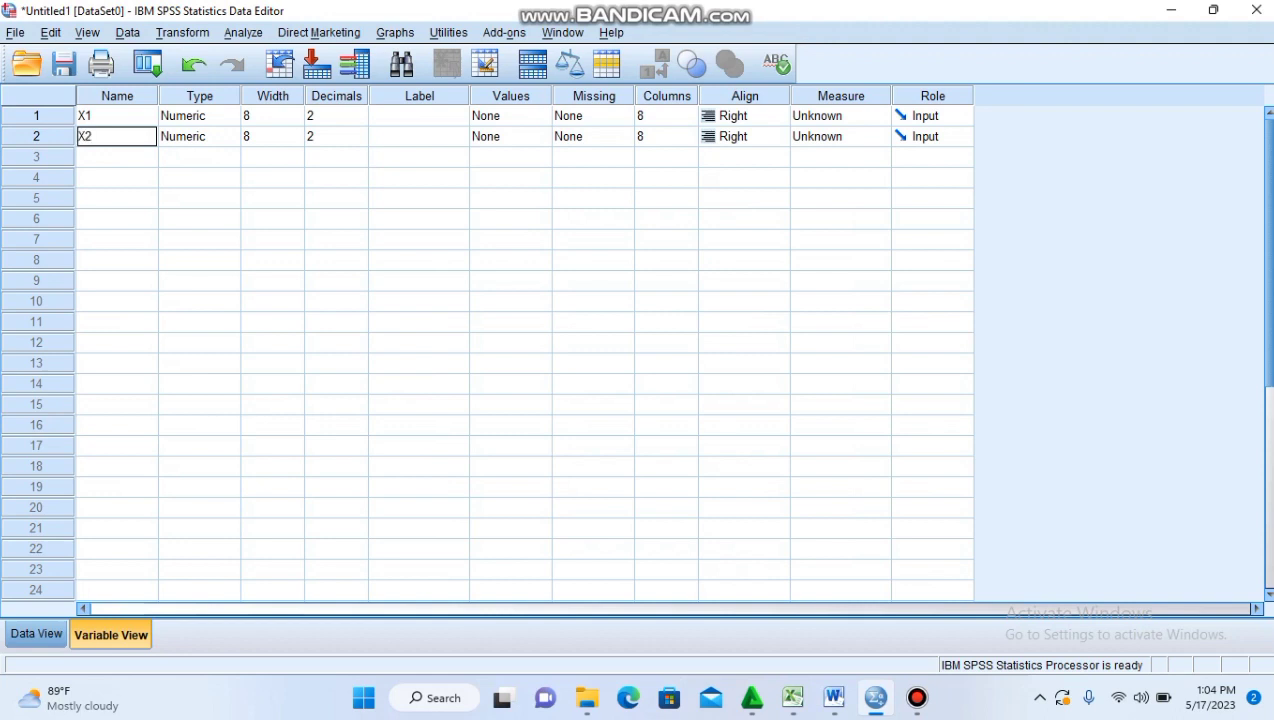
Step: Set the decimals of both variables, X1 and X2, to 0
{"action": "left_click", "coordinate": [336, 116]}
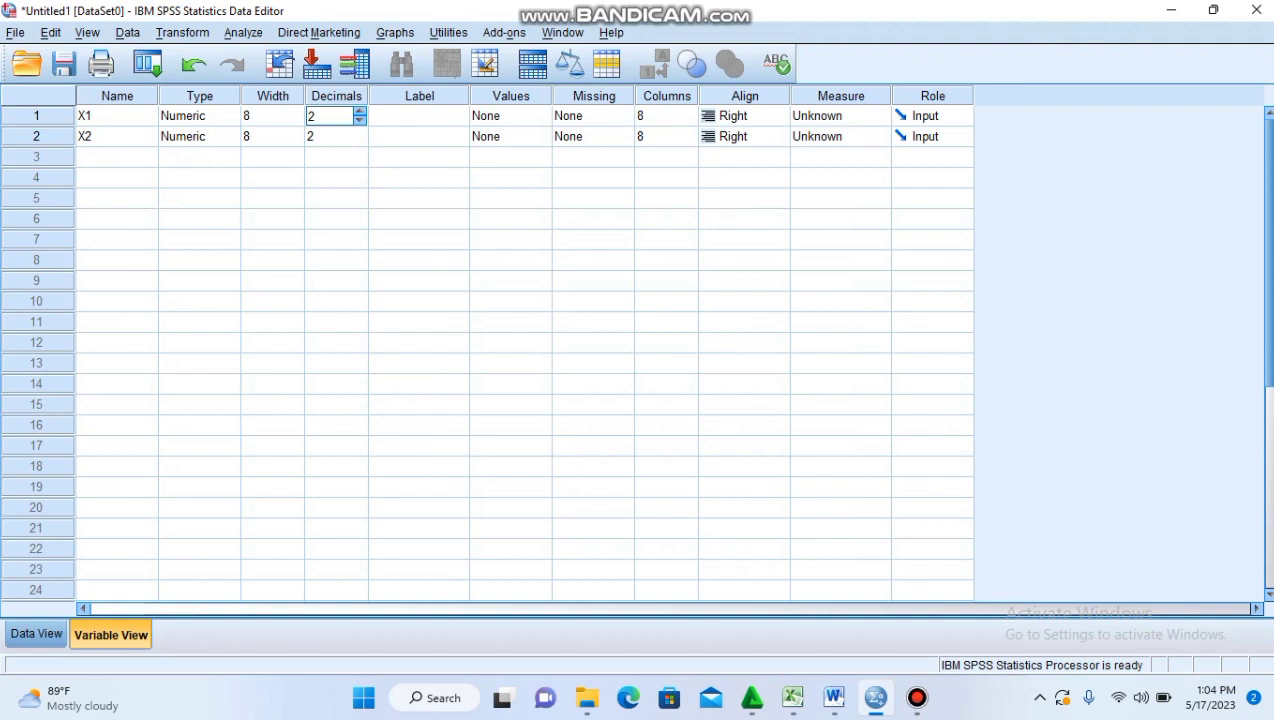
{"action": "left_click", "coordinate": [360, 121]}
{"action": "left_click", "coordinate": [360, 121]}
{"action": "left_click", "coordinate": [360, 132]}
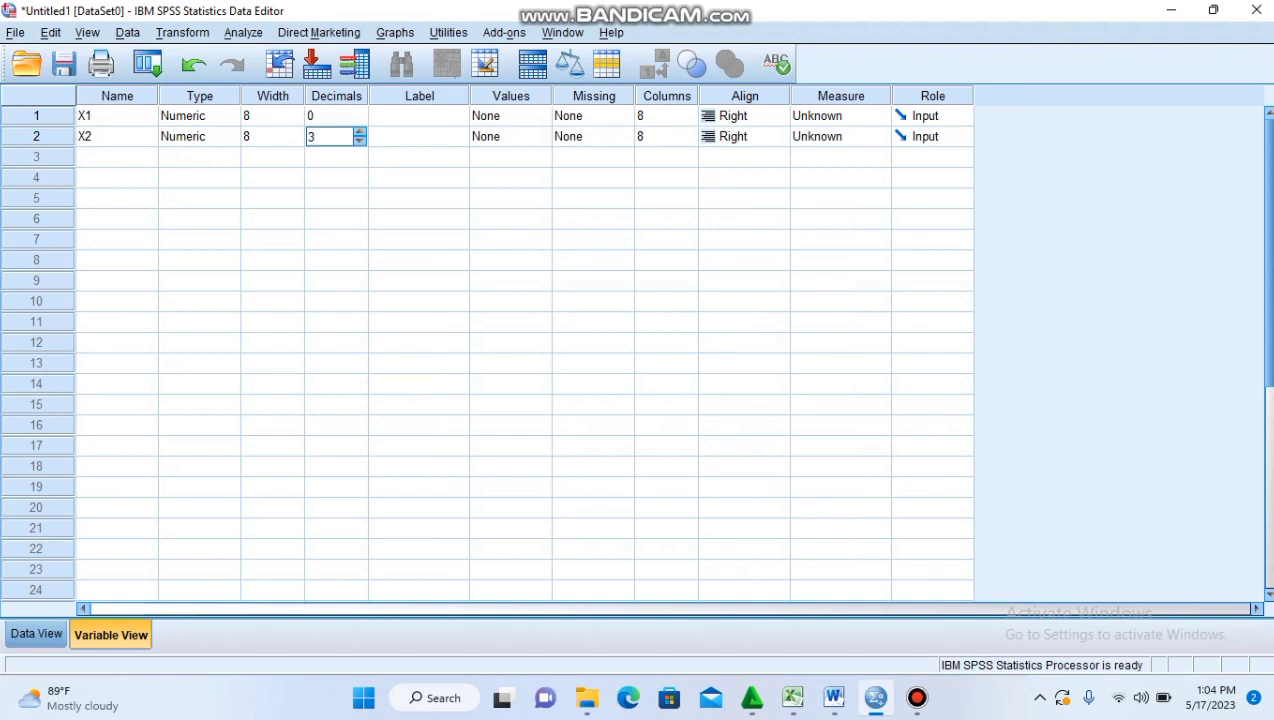
{"action": "left_click", "coordinate": [360, 141]}
{"action": "left_click", "coordinate": [360, 141]}
Step: Label variable X1 as Eksperimen and variable X2 as Control
{"action": "left_click", "coordinate": [419, 116]}
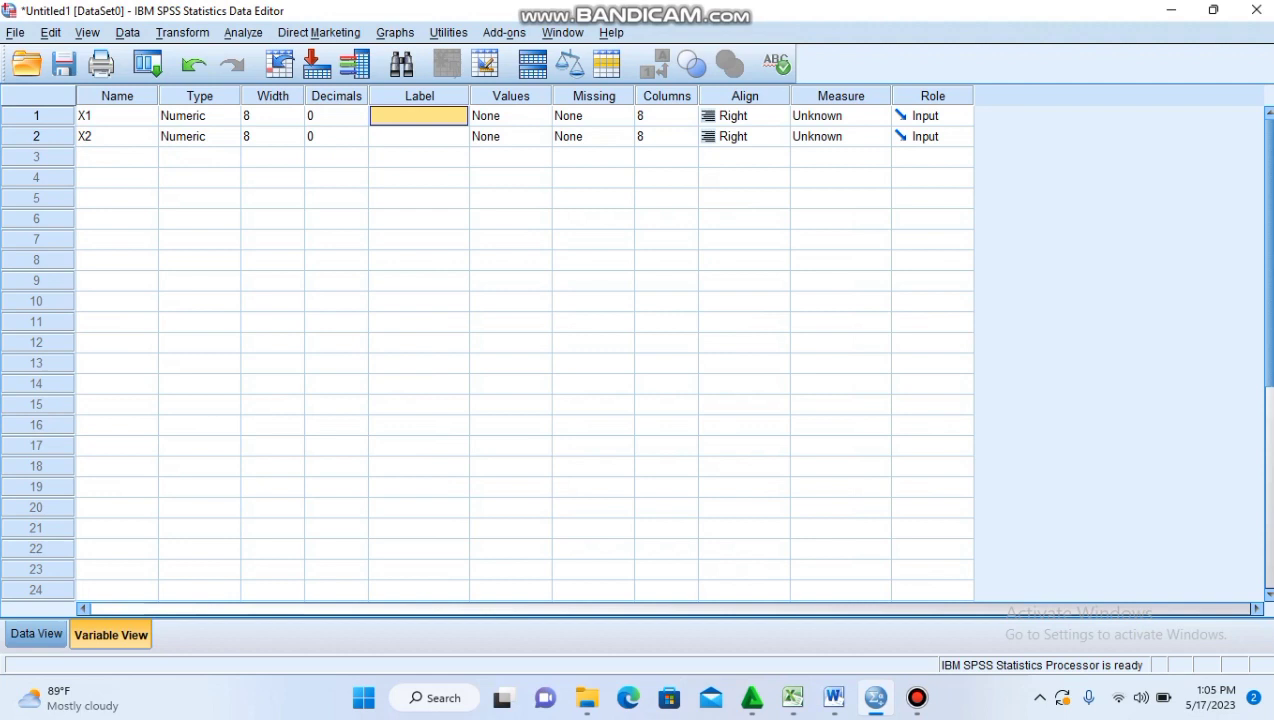
{"action": "type", "text": "E"}
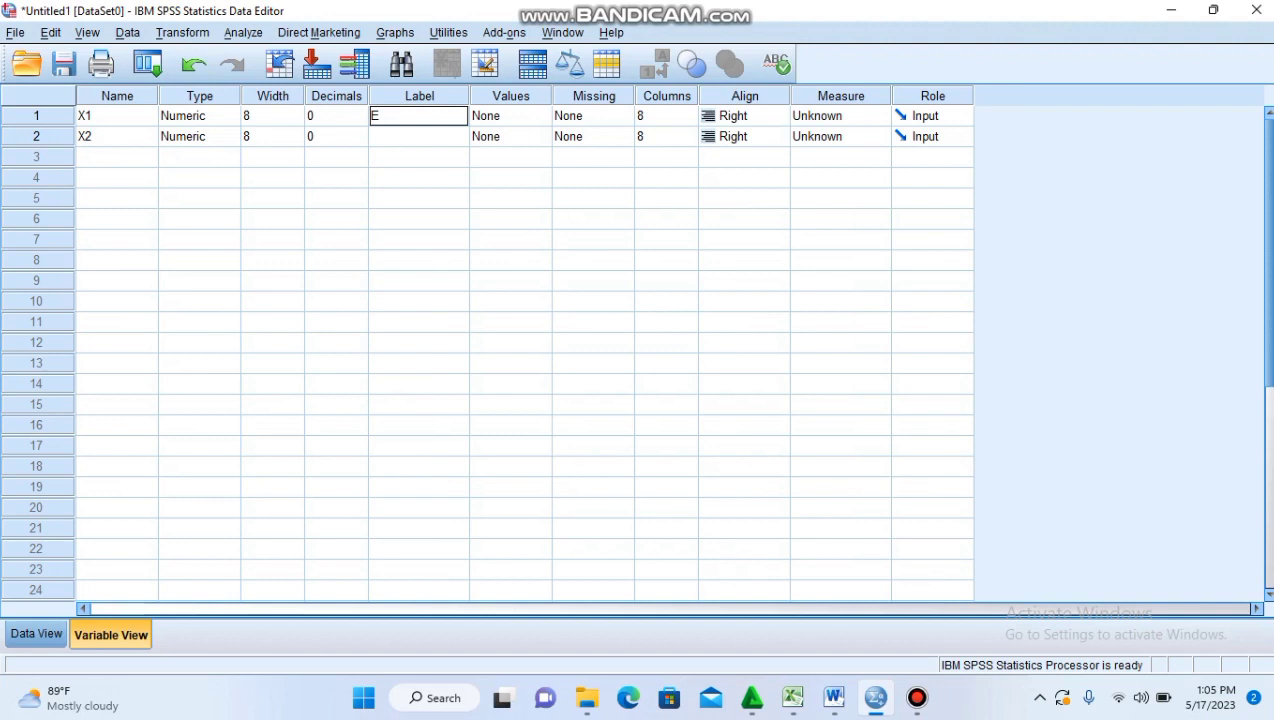
{"action": "type", "text": "k"}
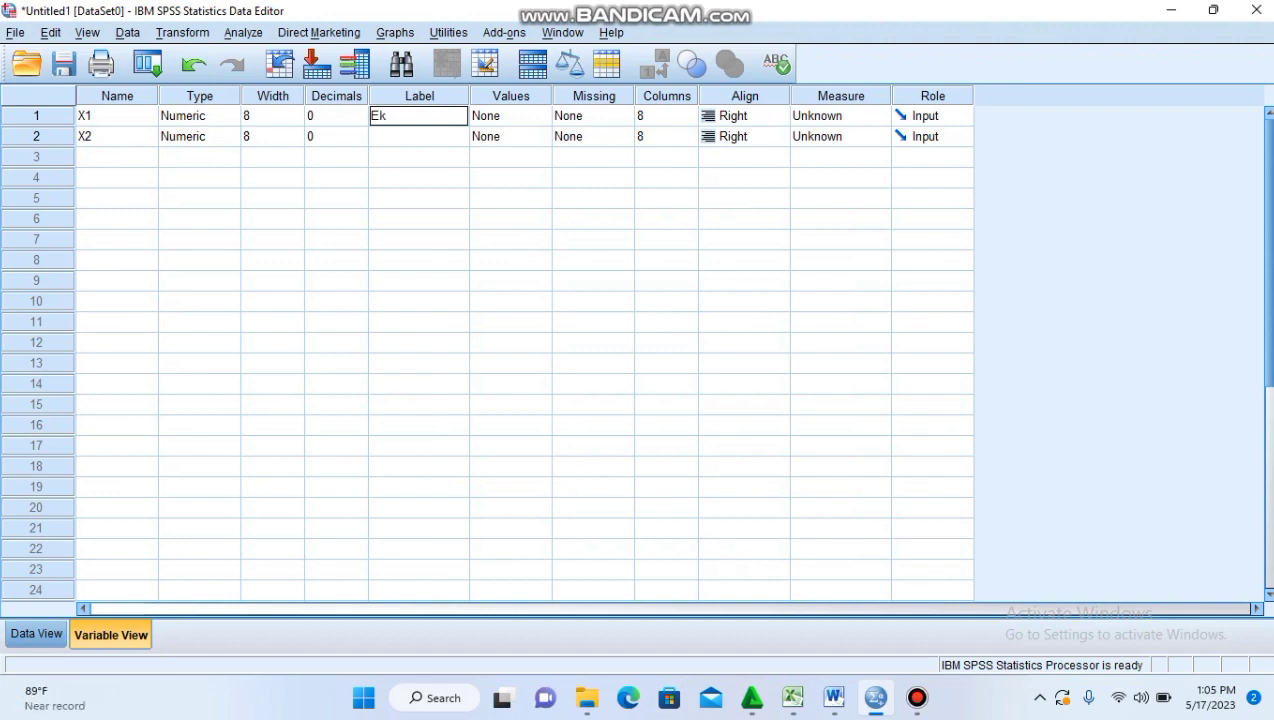
{"action": "type", "text": "sperimen"}
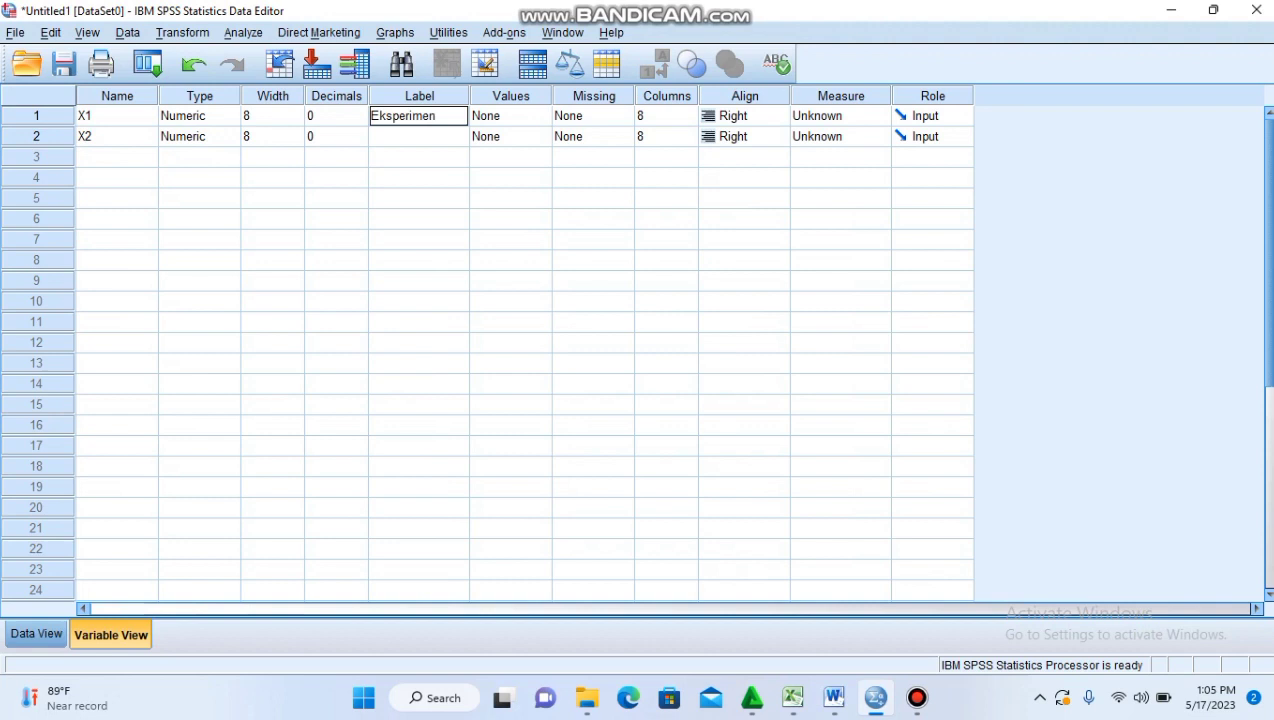
{"action": "key", "text": "Return"}
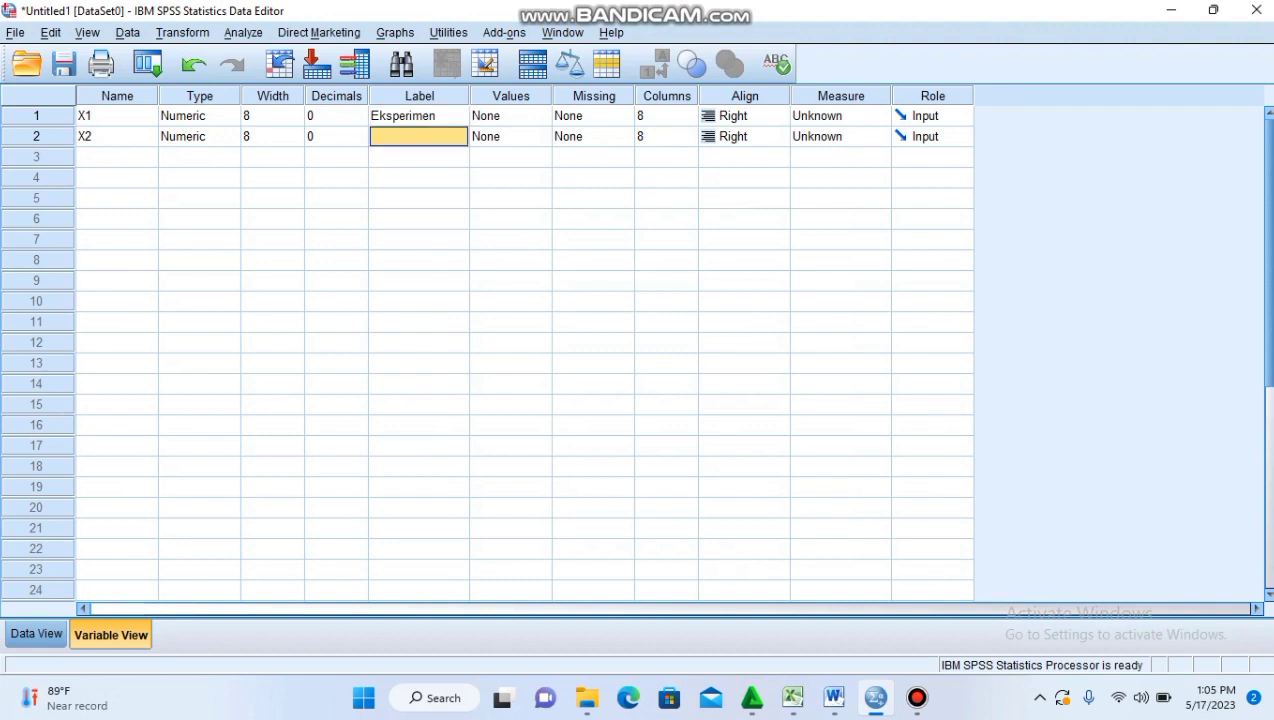
{"action": "key", "text": "Caps_Lock"}
{"action": "type", "text": "Con"}
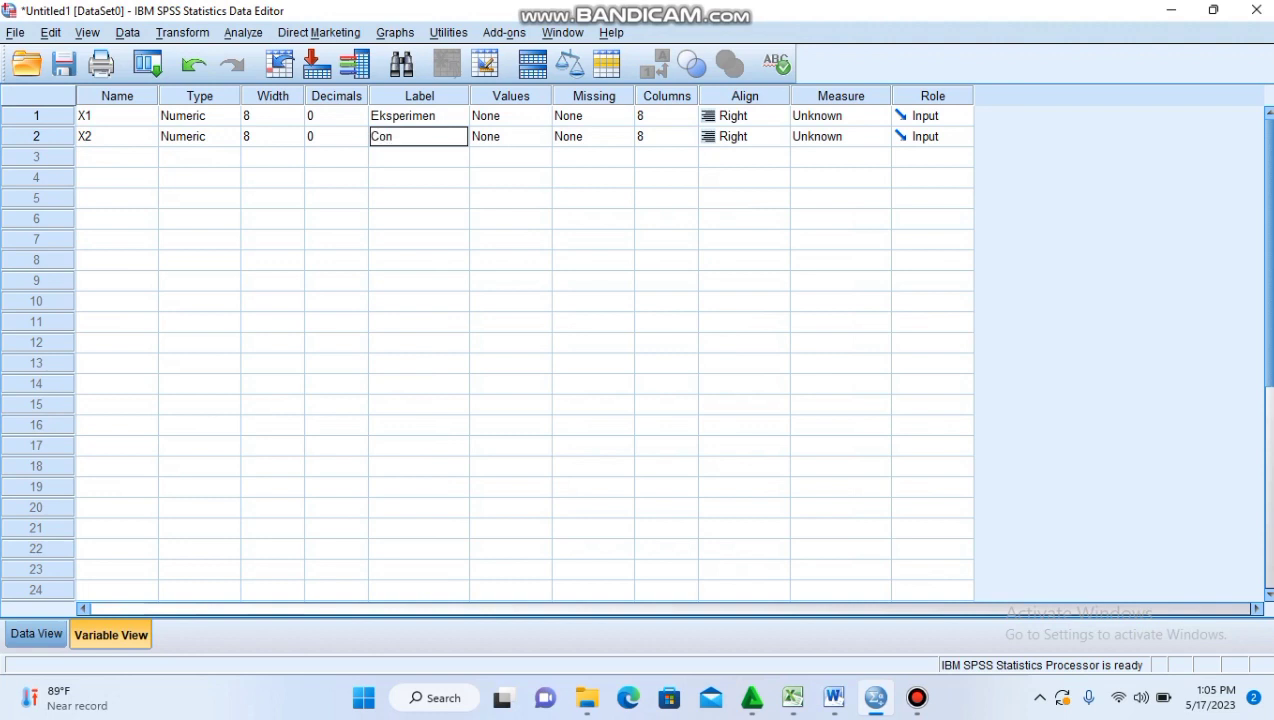
{"action": "type", "text": "trol"}
Step: Start a Linear Regression analysis from the data view and add Eksperimen [X1] as an independent variable
{"action": "left_click", "coordinate": [36, 634]}
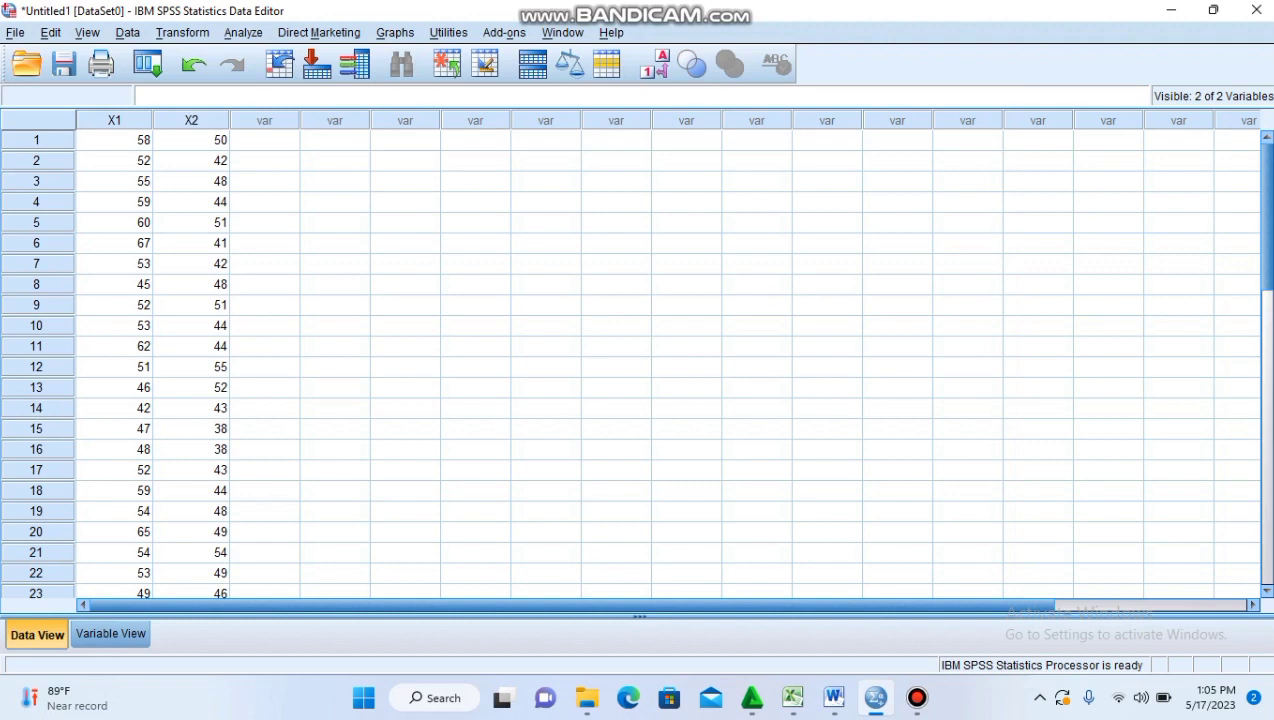
{"action": "left_click", "coordinate": [243, 33]}
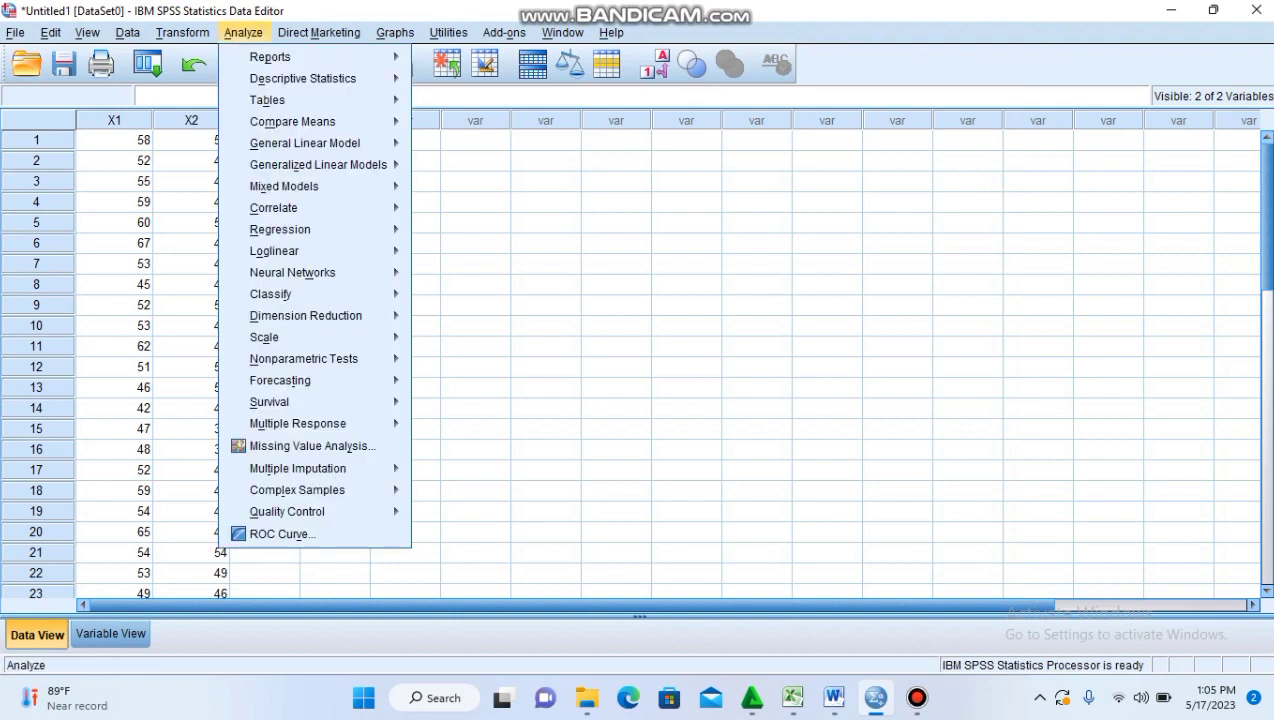
{"action": "mouse_move", "coordinate": [318, 165]}
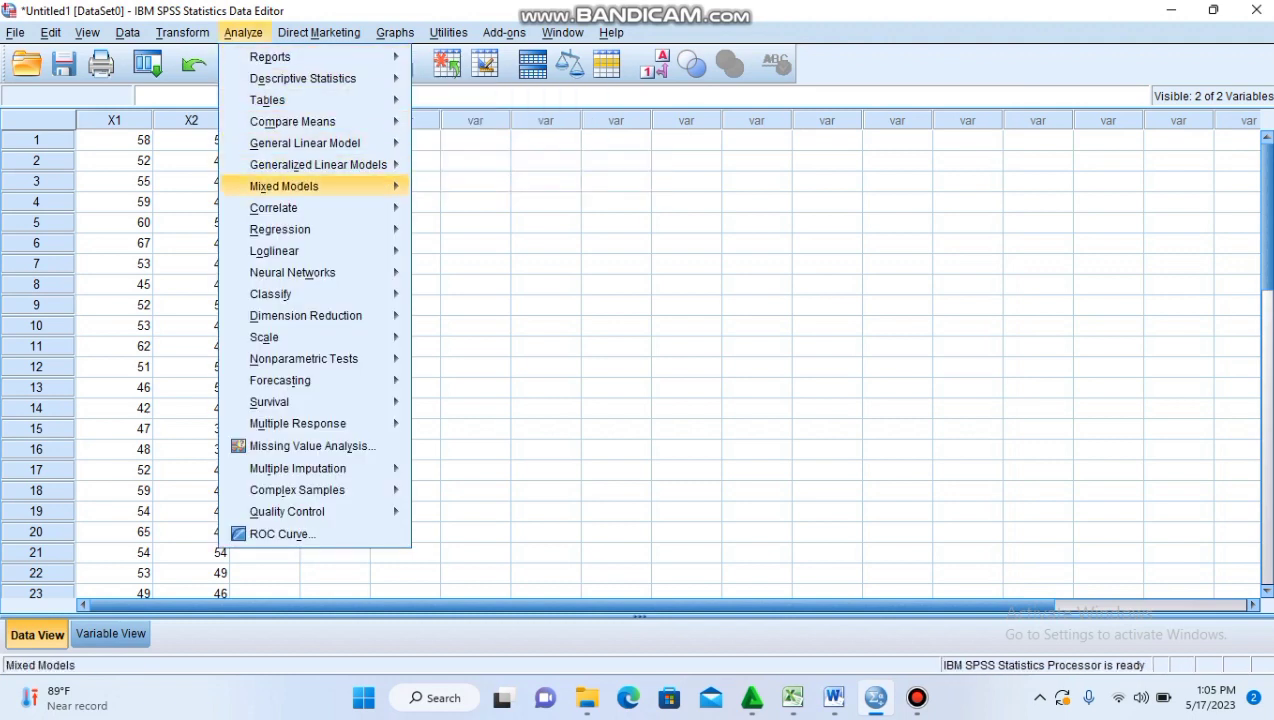
{"action": "mouse_move", "coordinate": [300, 229]}
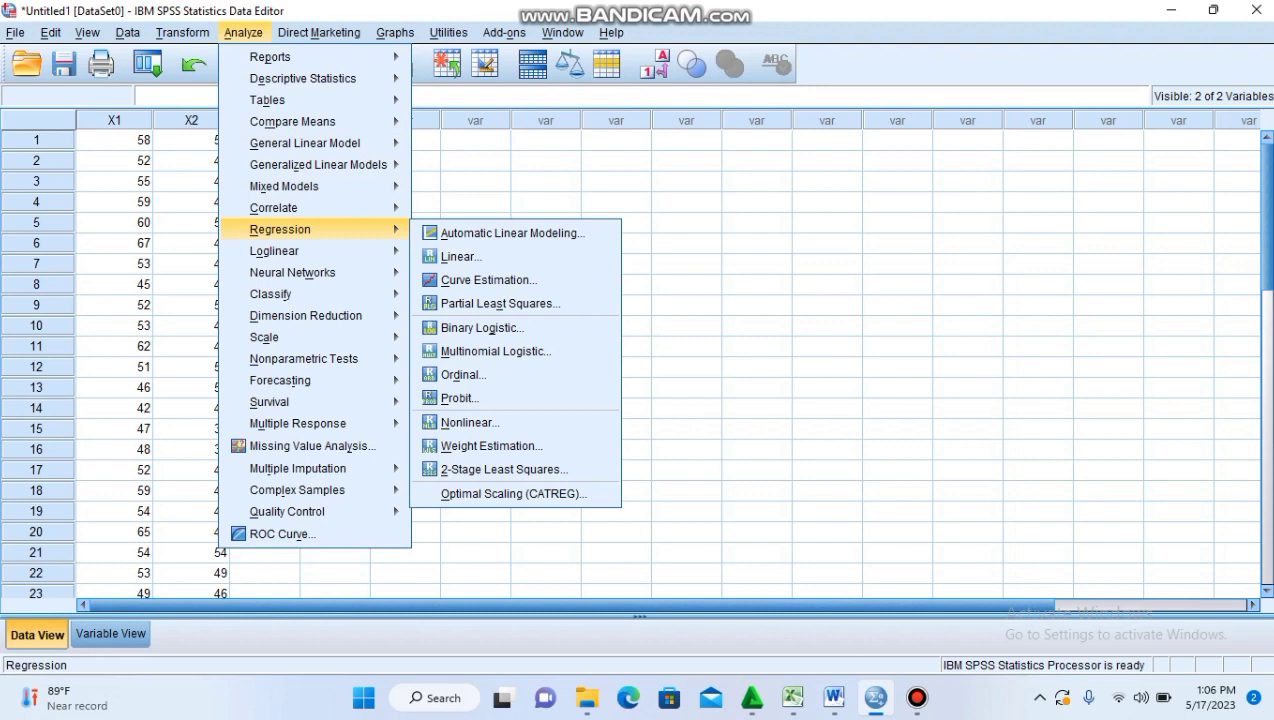
{"action": "mouse_move", "coordinate": [300, 251]}
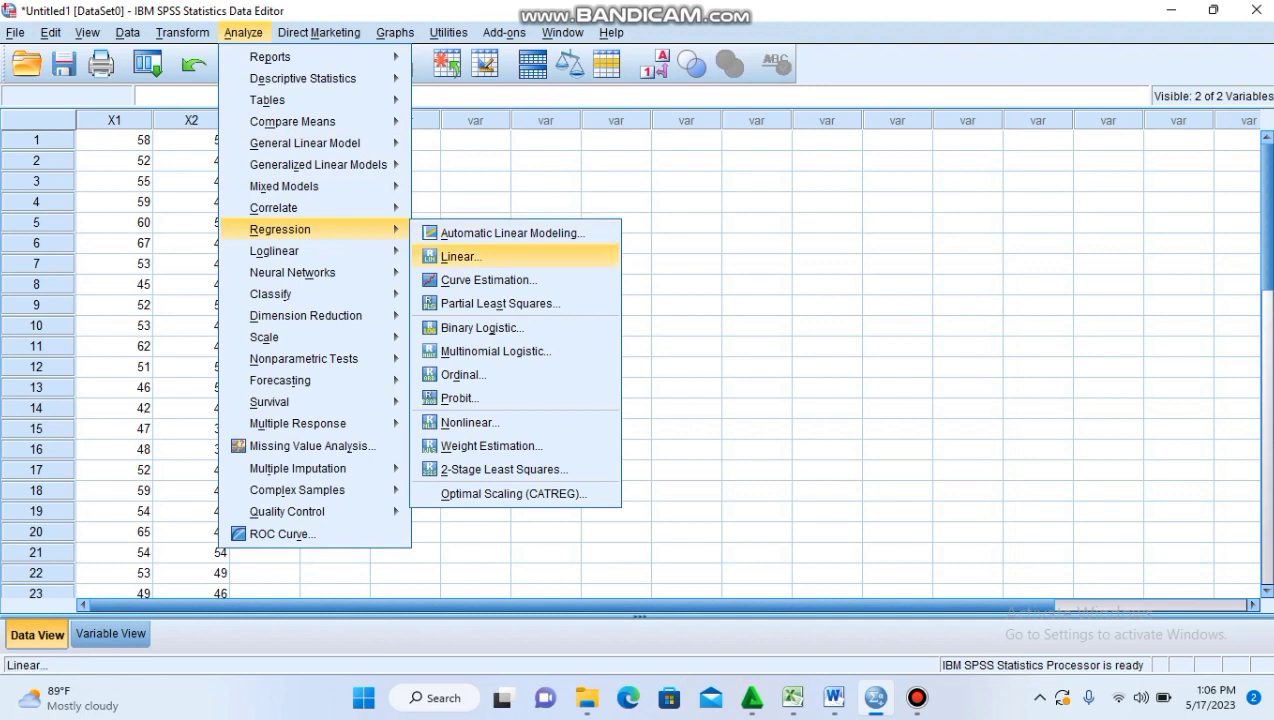
{"action": "key", "text": "Return"}
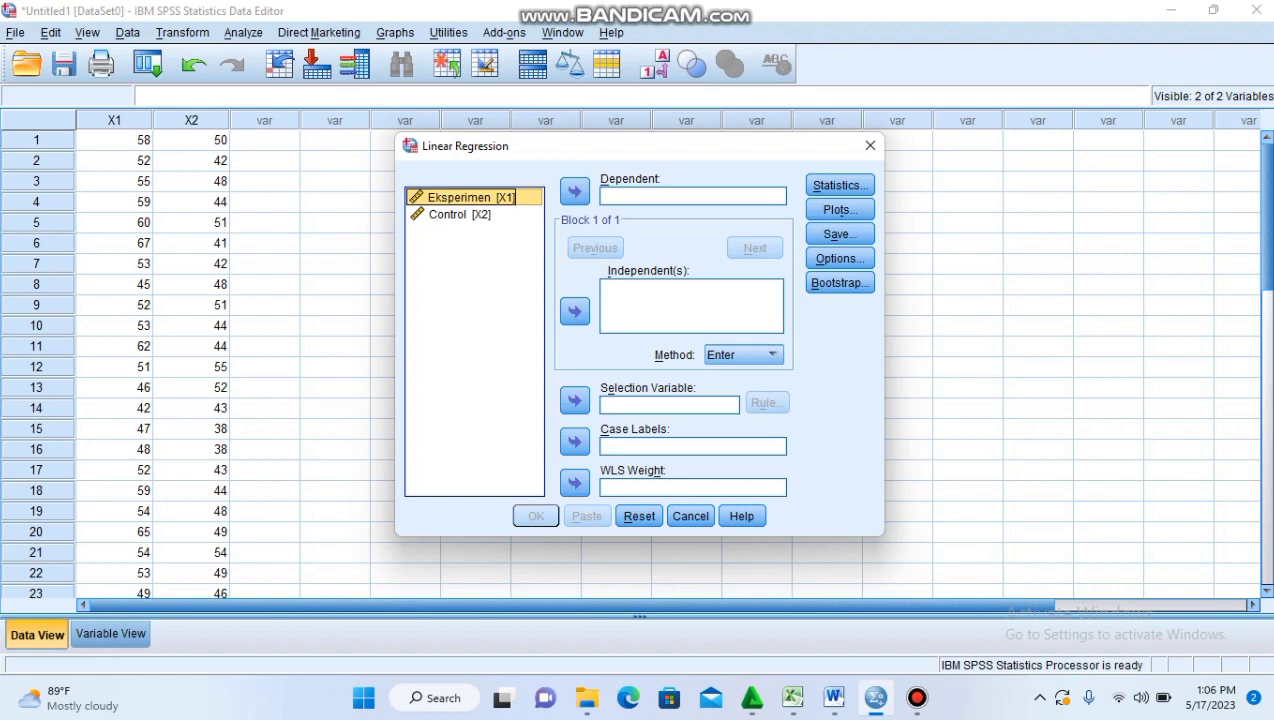
{"action": "left_click", "coordinate": [575, 311]}
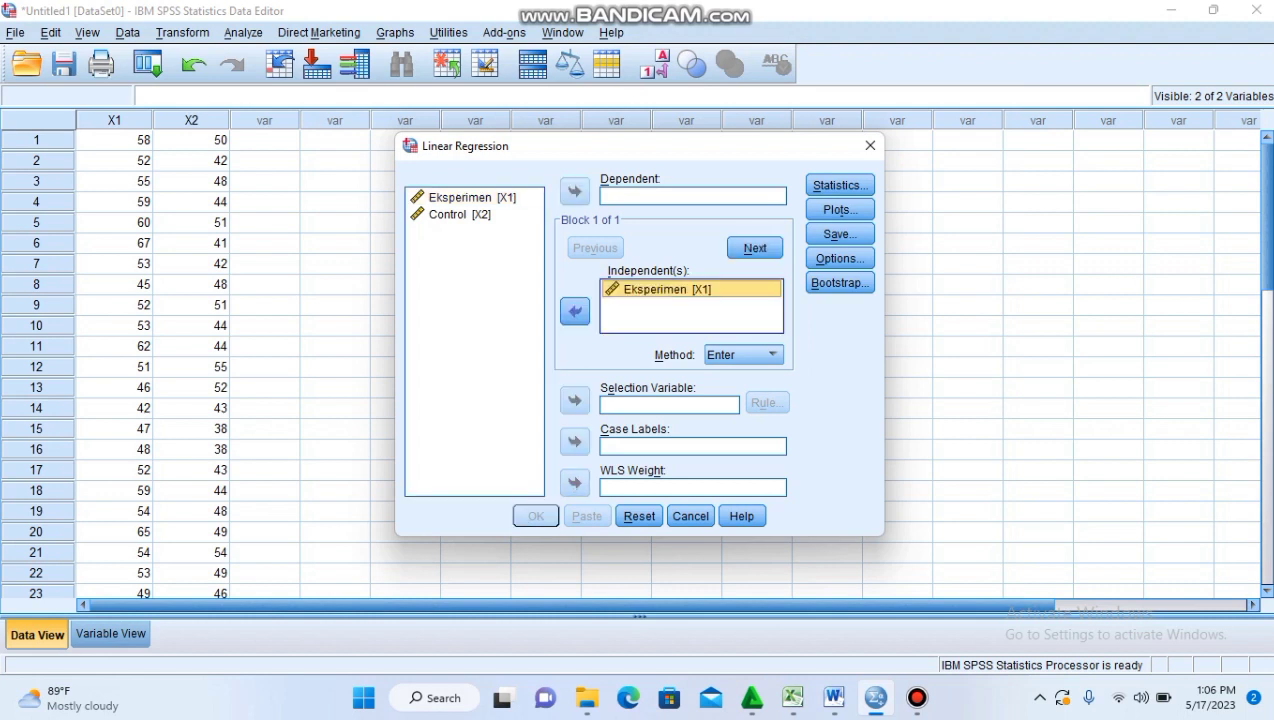
Step: Set Control [X2] as the dependent variable and choose to save the unstandardized residuals of the regression
{"action": "left_click", "coordinate": [460, 214]}
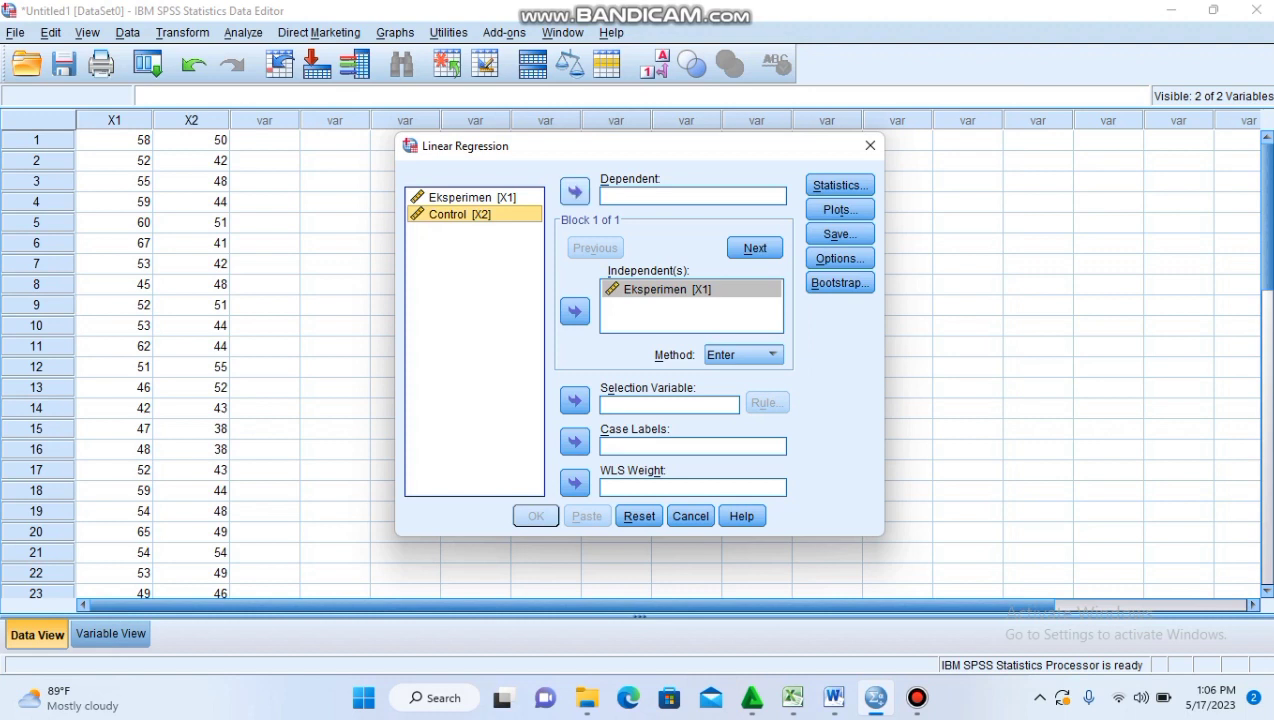
{"action": "left_click", "coordinate": [575, 191]}
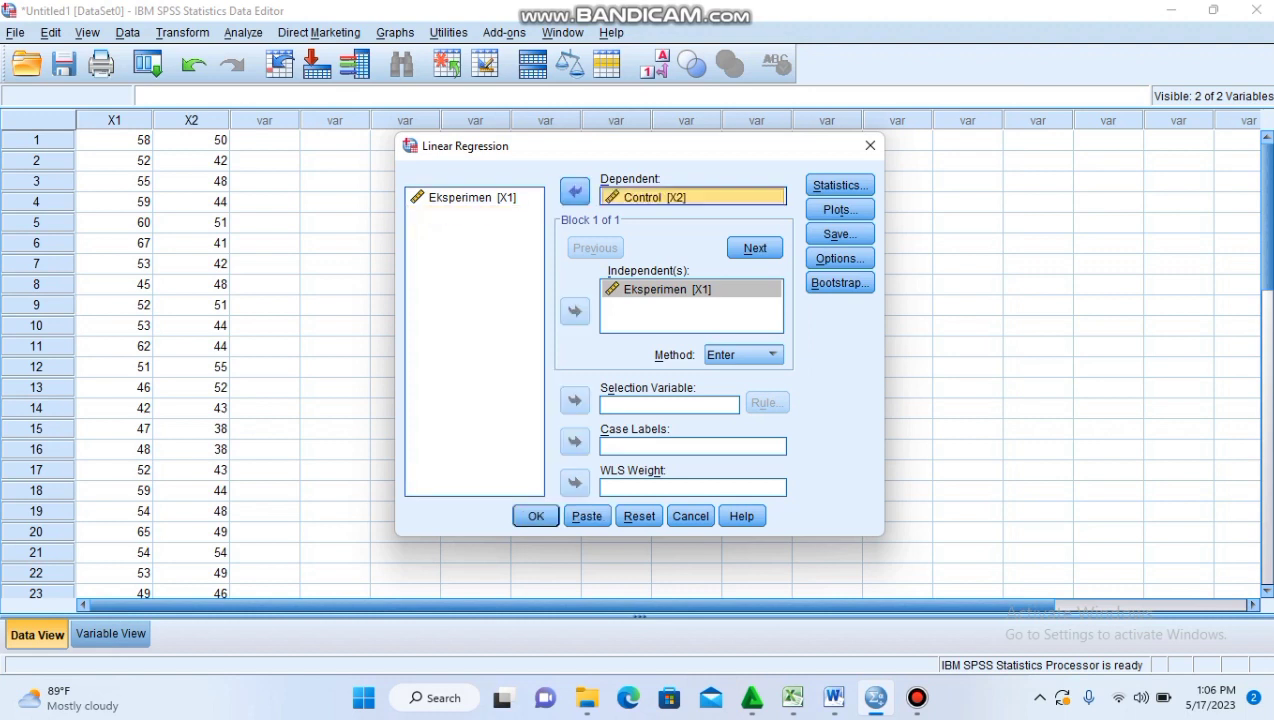
{"action": "left_click", "coordinate": [840, 233]}
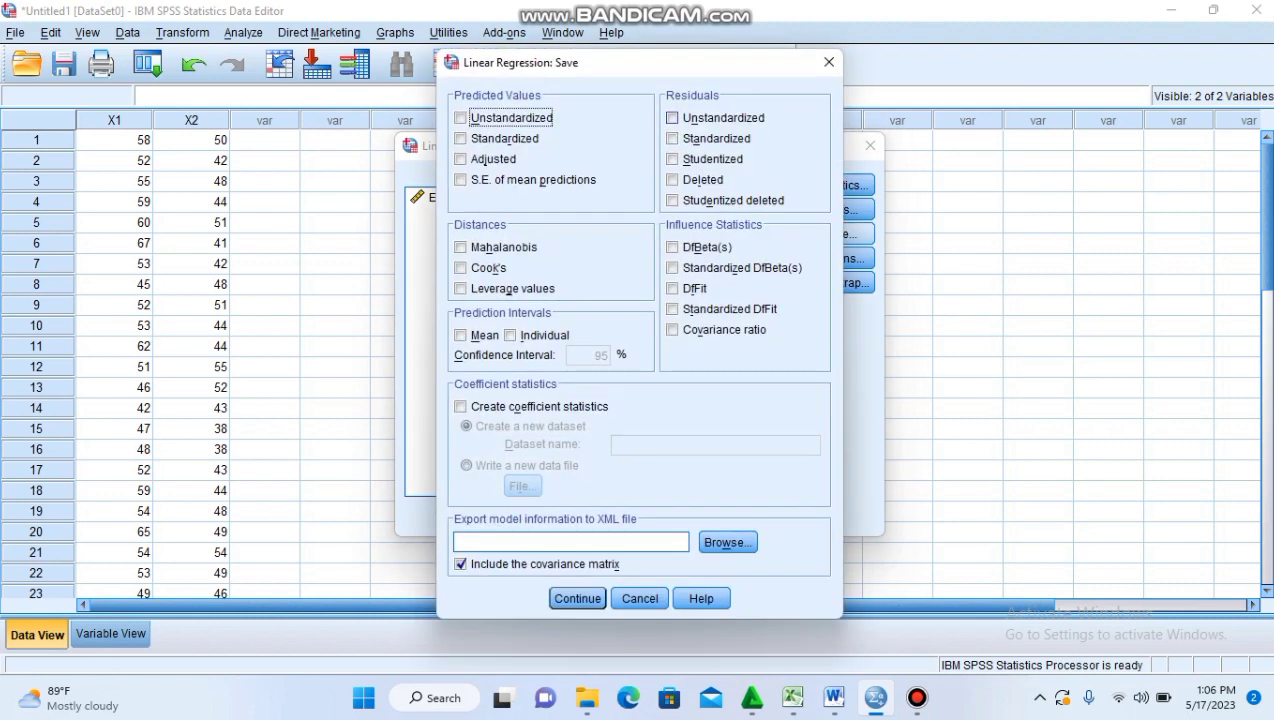
{"action": "left_click", "coordinate": [672, 118]}
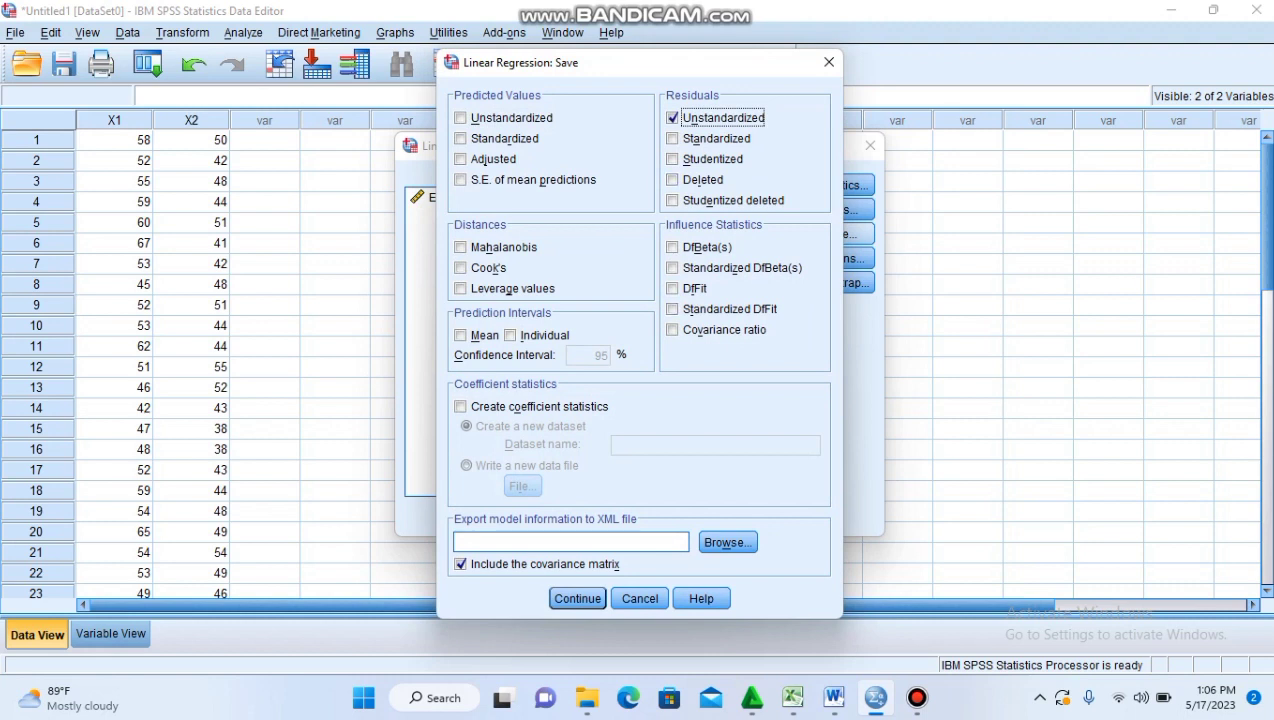
{"action": "left_click", "coordinate": [577, 598]}
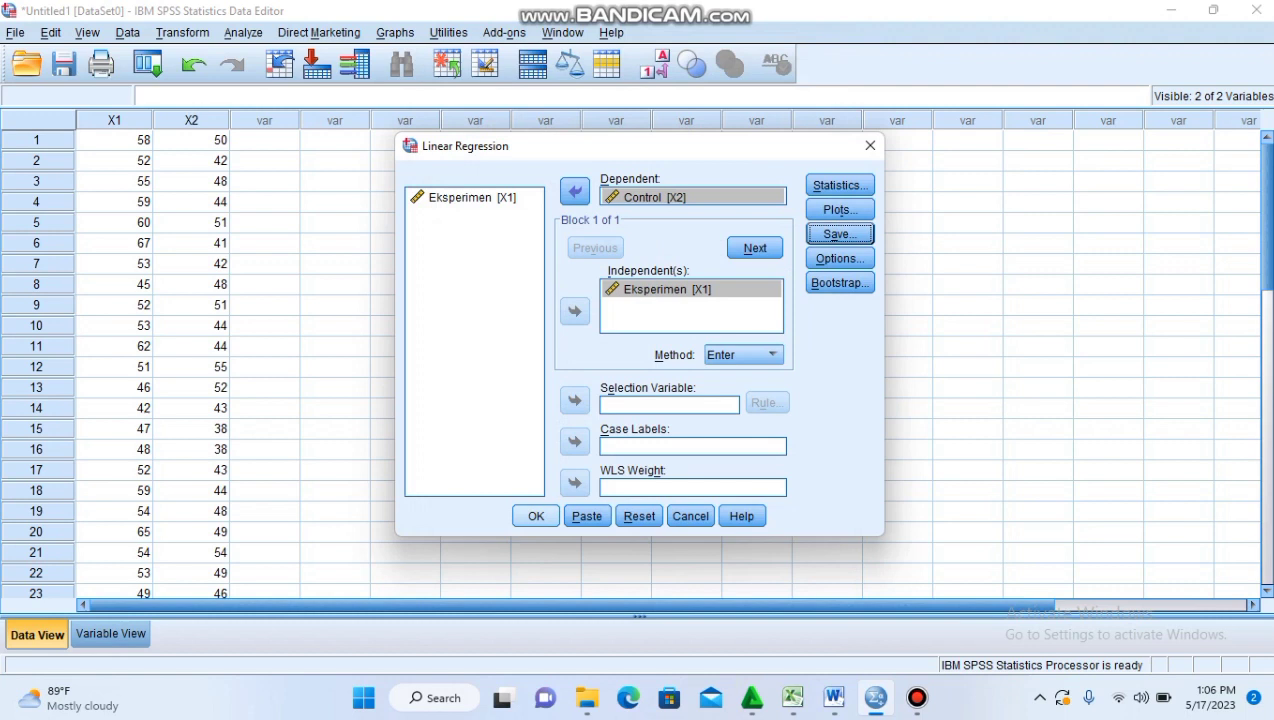
Step: Run the linear regression and close its output without saving it
{"action": "left_click", "coordinate": [536, 516]}
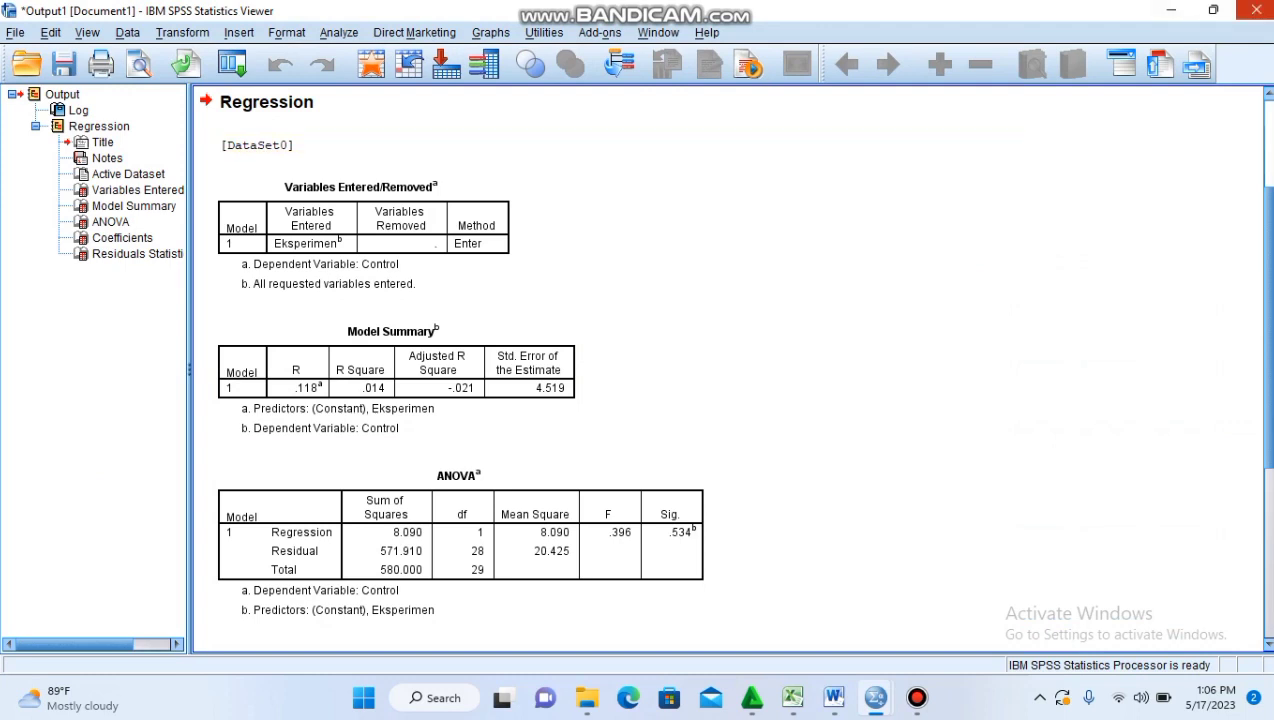
{"action": "left_click", "coordinate": [1255, 10]}
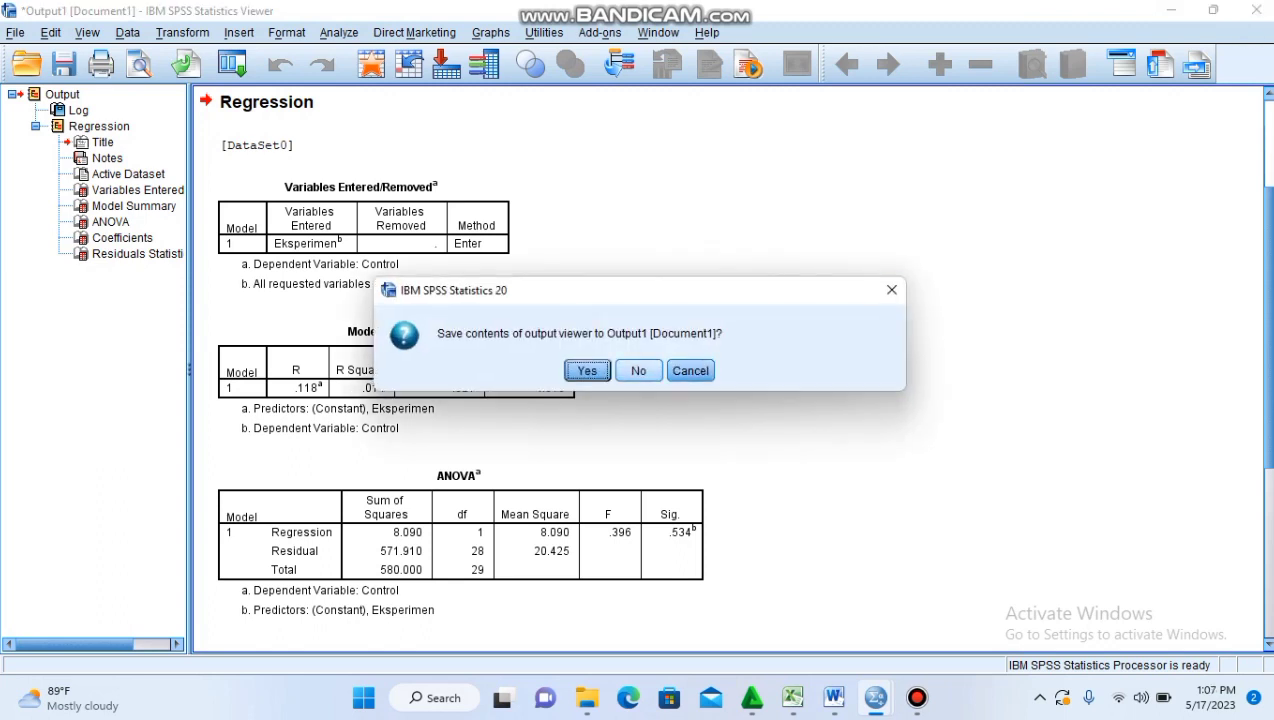
{"action": "left_click", "coordinate": [638, 370]}
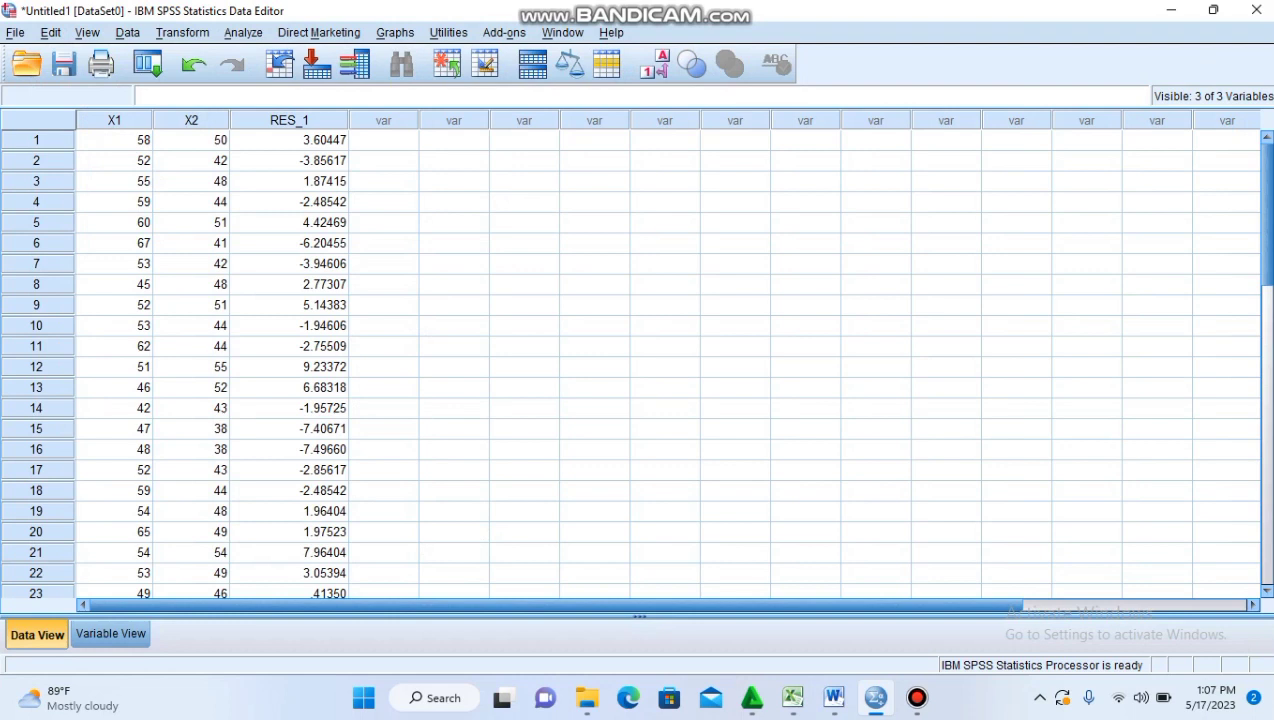
Step: Run a legacy one-sample Kolmogorov-Smirnov test on the Unstandardized Residual variable against the Normal distribution
{"action": "left_click", "coordinate": [243, 33]}
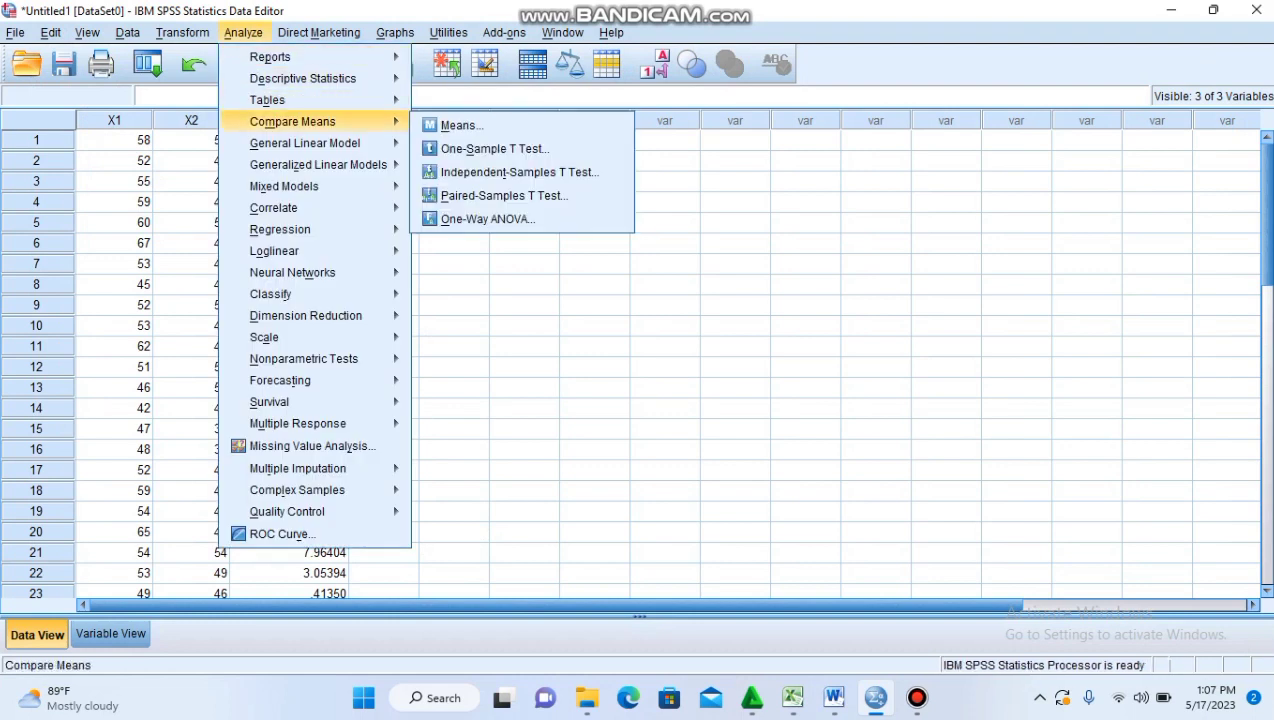
{"action": "mouse_move", "coordinate": [271, 294]}
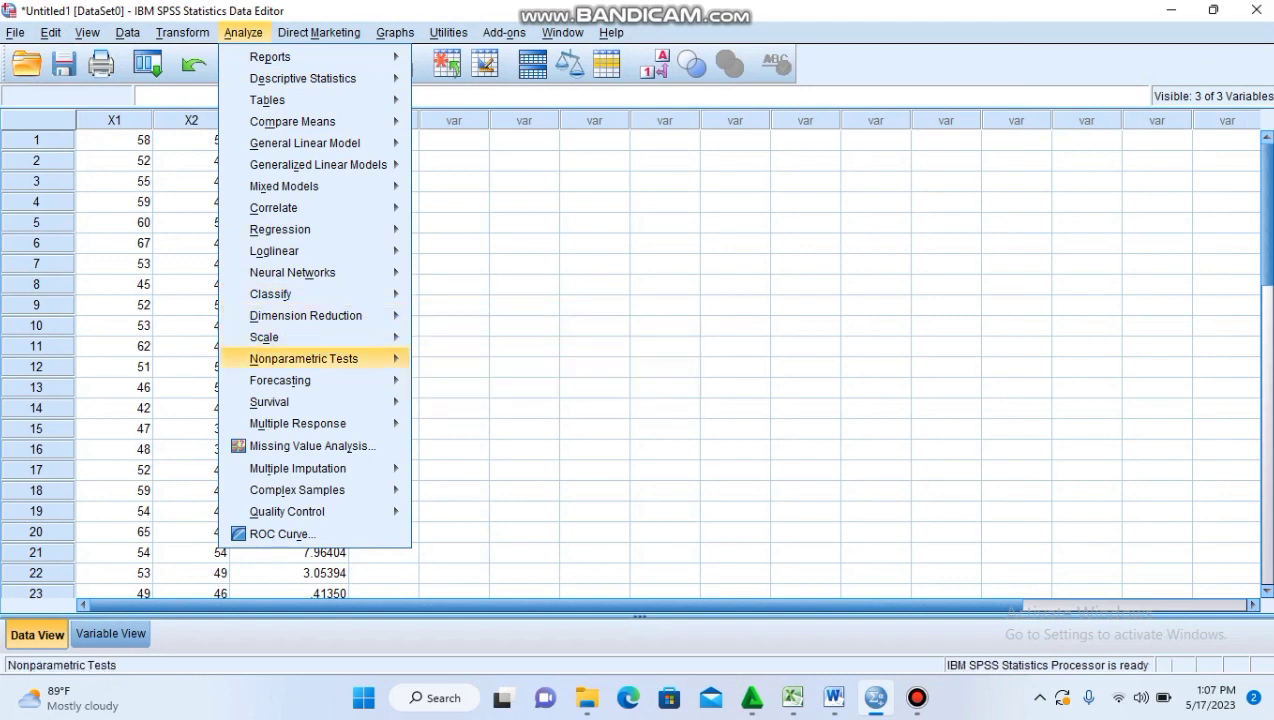
{"action": "mouse_move", "coordinate": [303, 358]}
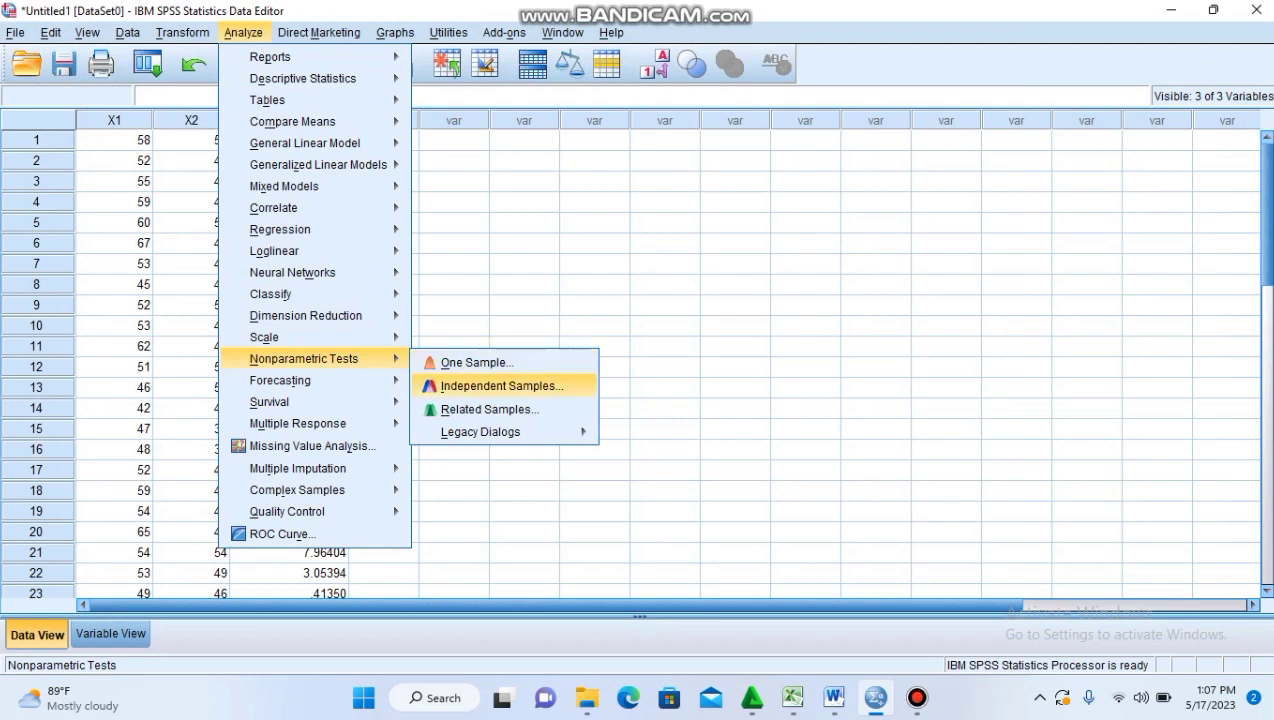
{"action": "mouse_move", "coordinate": [480, 431]}
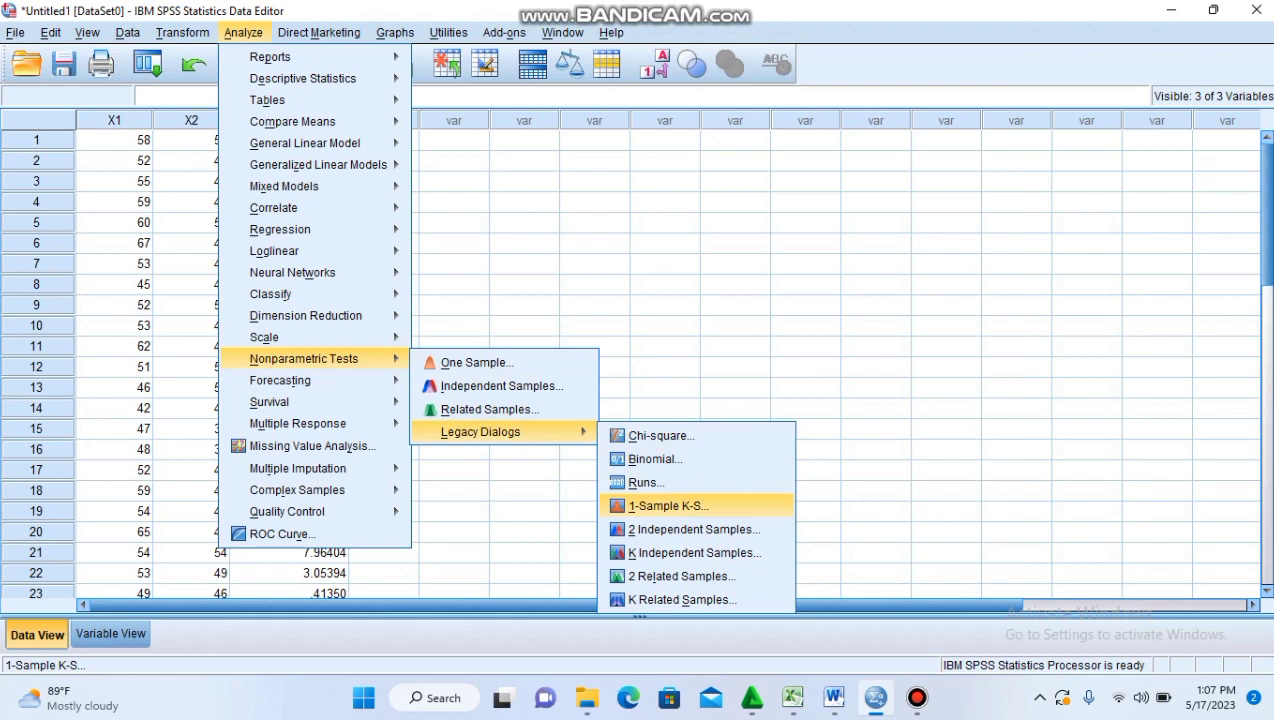
{"action": "left_click", "coordinate": [668, 506]}
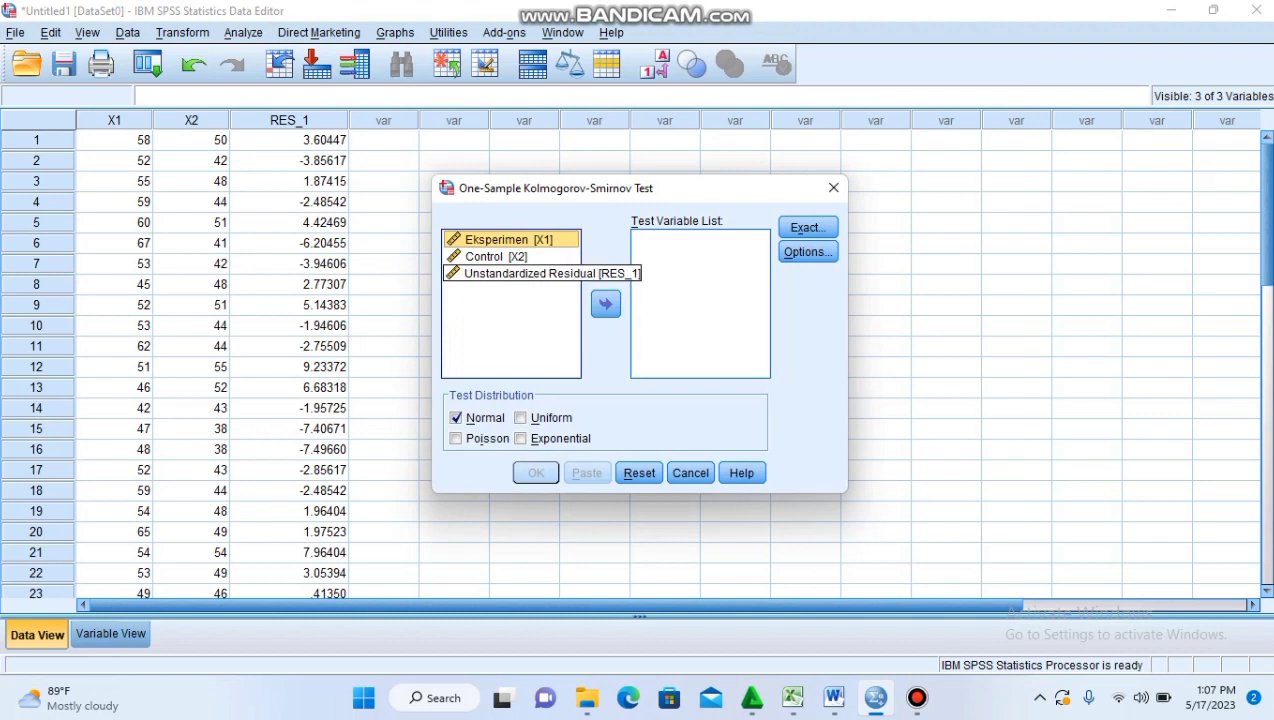
{"action": "left_click", "coordinate": [518, 273]}
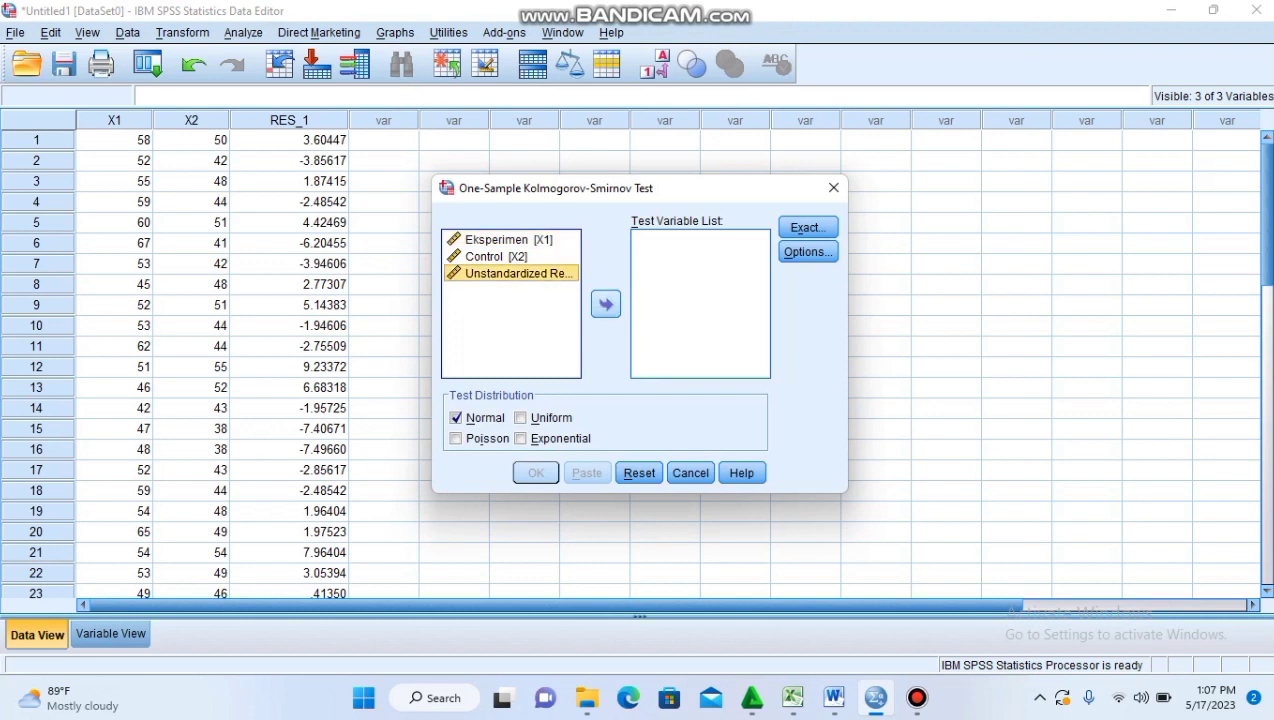
{"action": "left_click", "coordinate": [605, 304]}
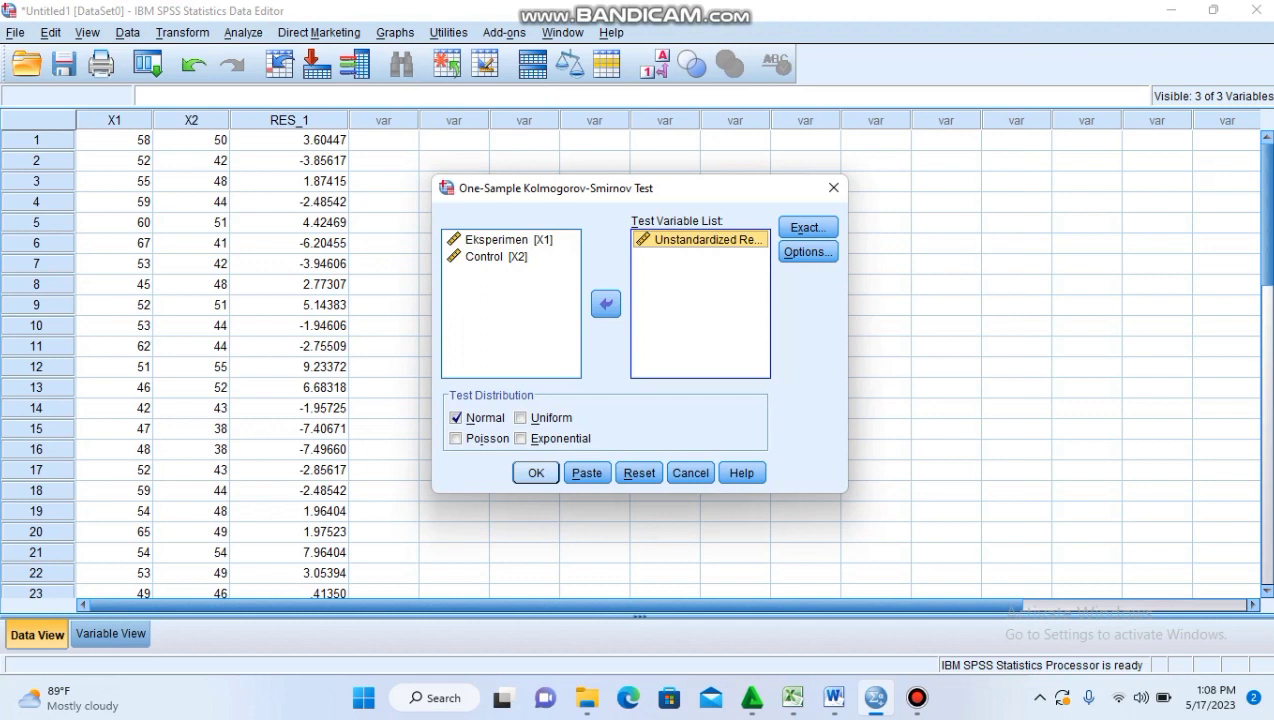
{"action": "left_click", "coordinate": [536, 473]}
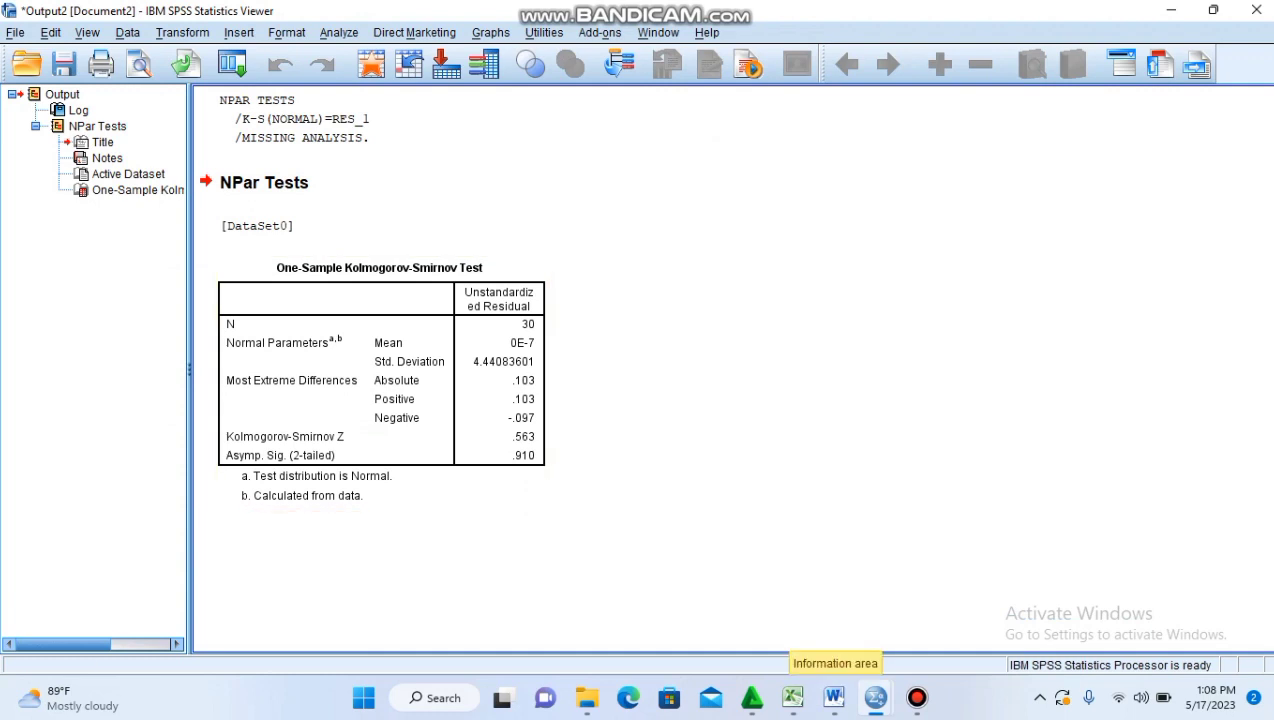
Step: Review the normality decision criteria in the Word document, and return to the SPSS data and the Kolmogorov-Smirnov output
{"action": "mouse_move", "coordinate": [875, 697]}
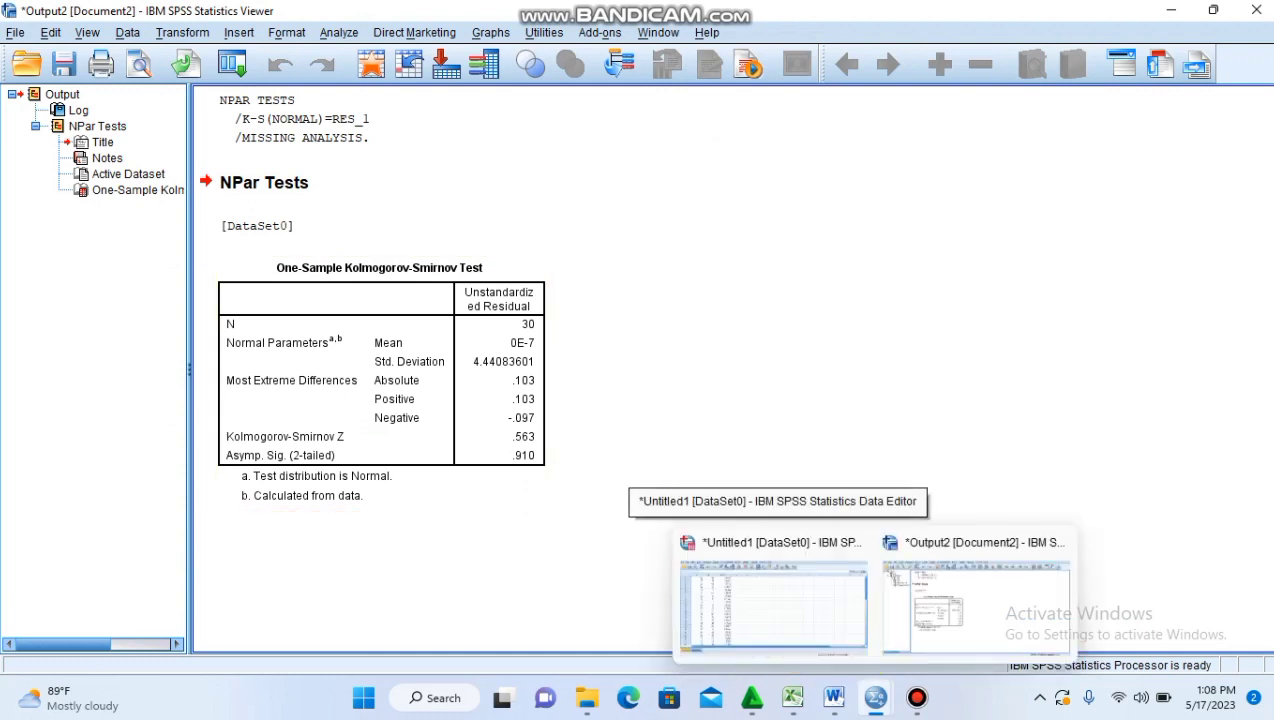
{"action": "mouse_move", "coordinate": [834, 697]}
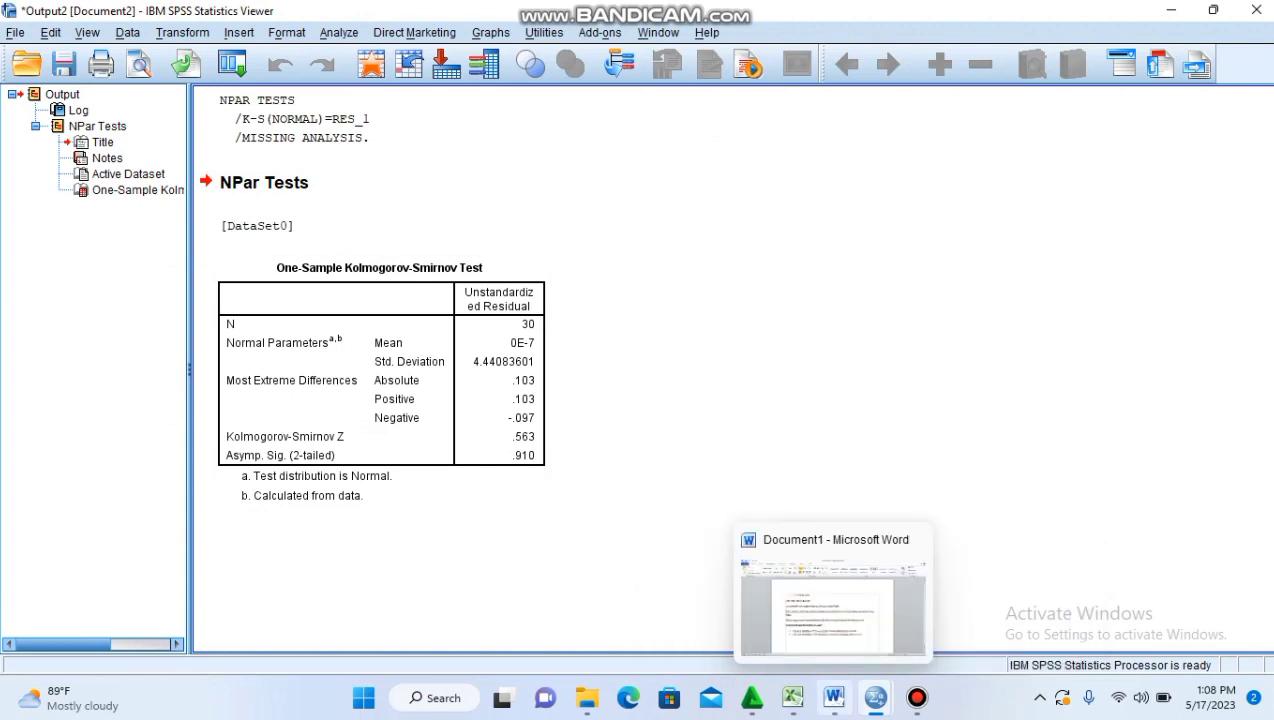
{"action": "left_click", "coordinate": [834, 697]}
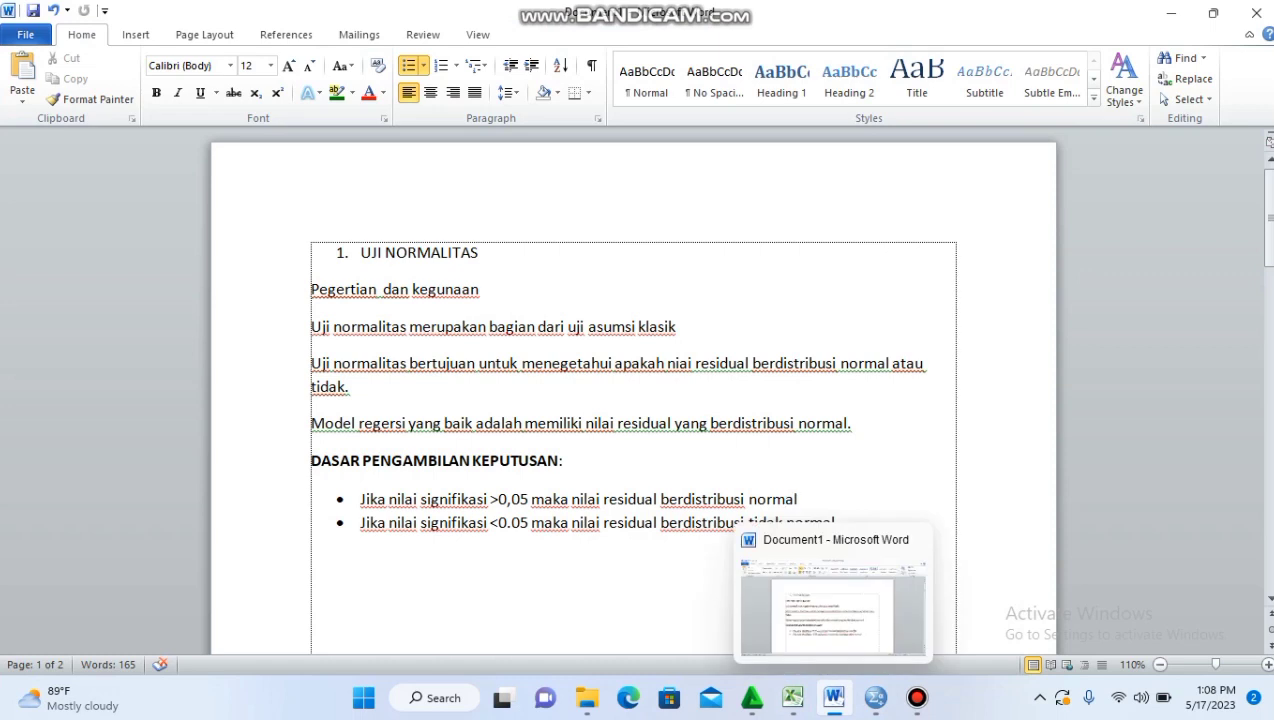
{"action": "mouse_move", "coordinate": [793, 697]}
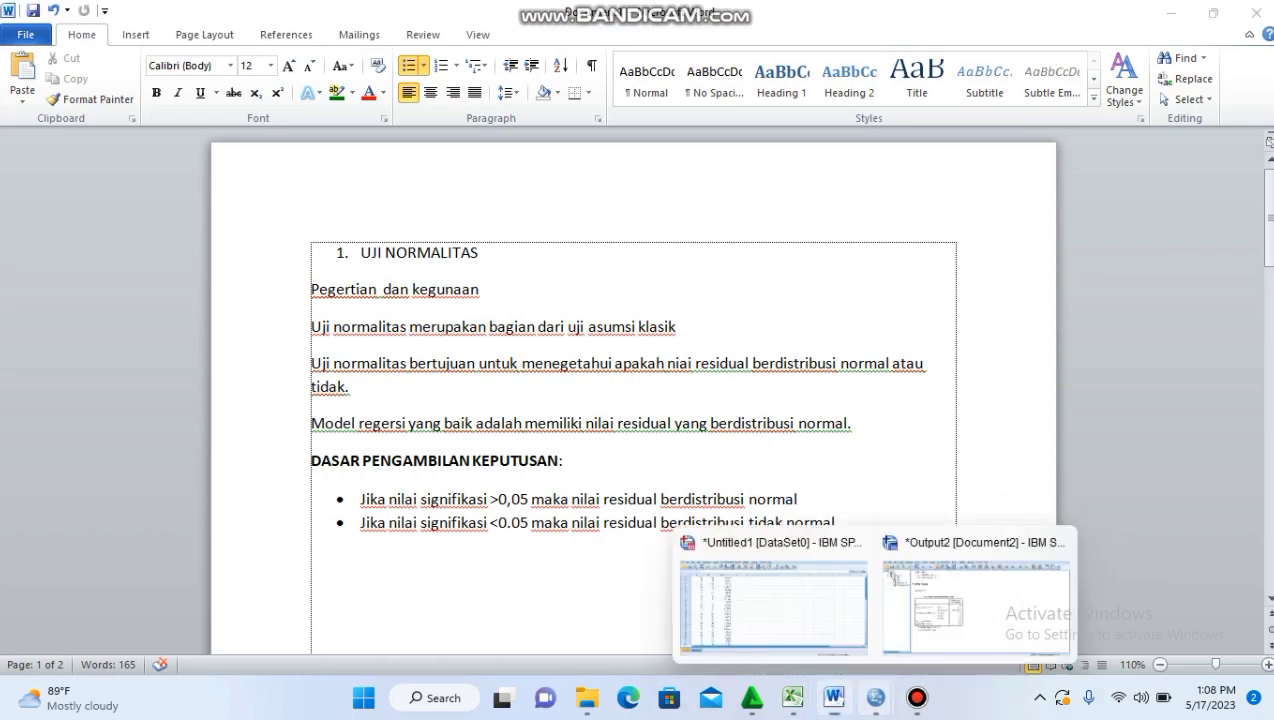
{"action": "left_click", "coordinate": [773, 600]}
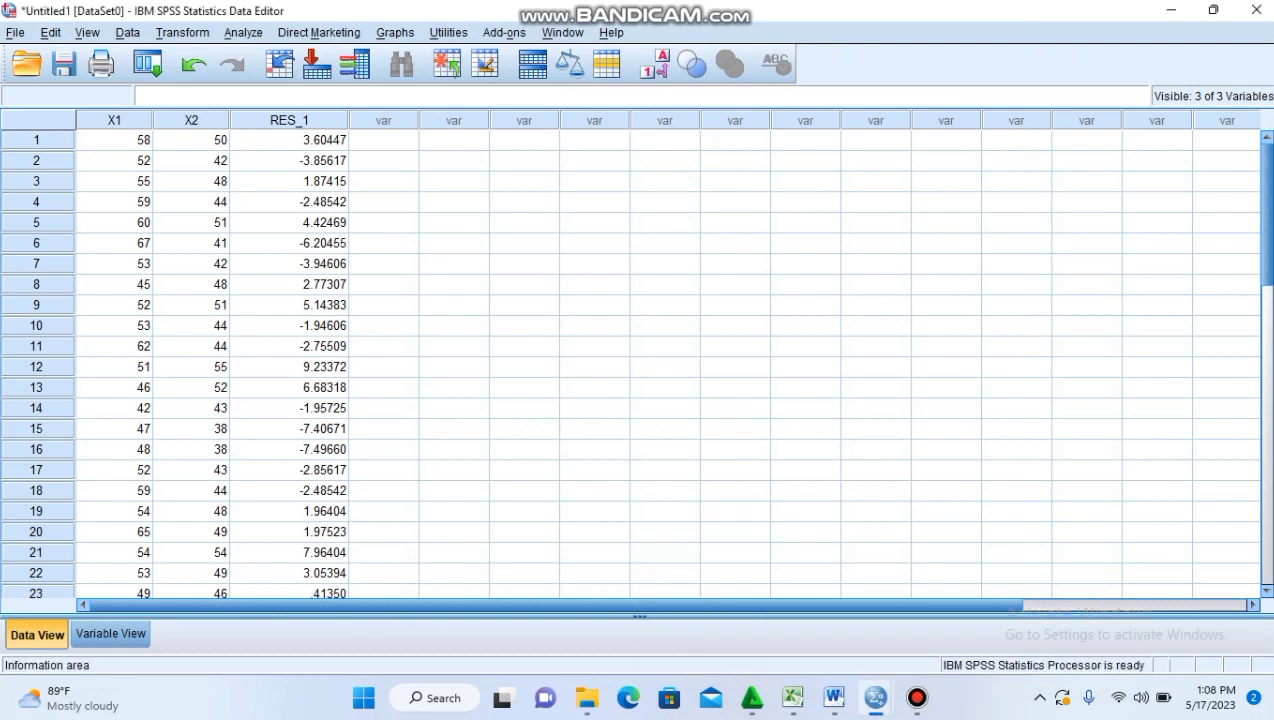
{"action": "mouse_move", "coordinate": [875, 697]}
{"action": "left_click", "coordinate": [975, 600]}
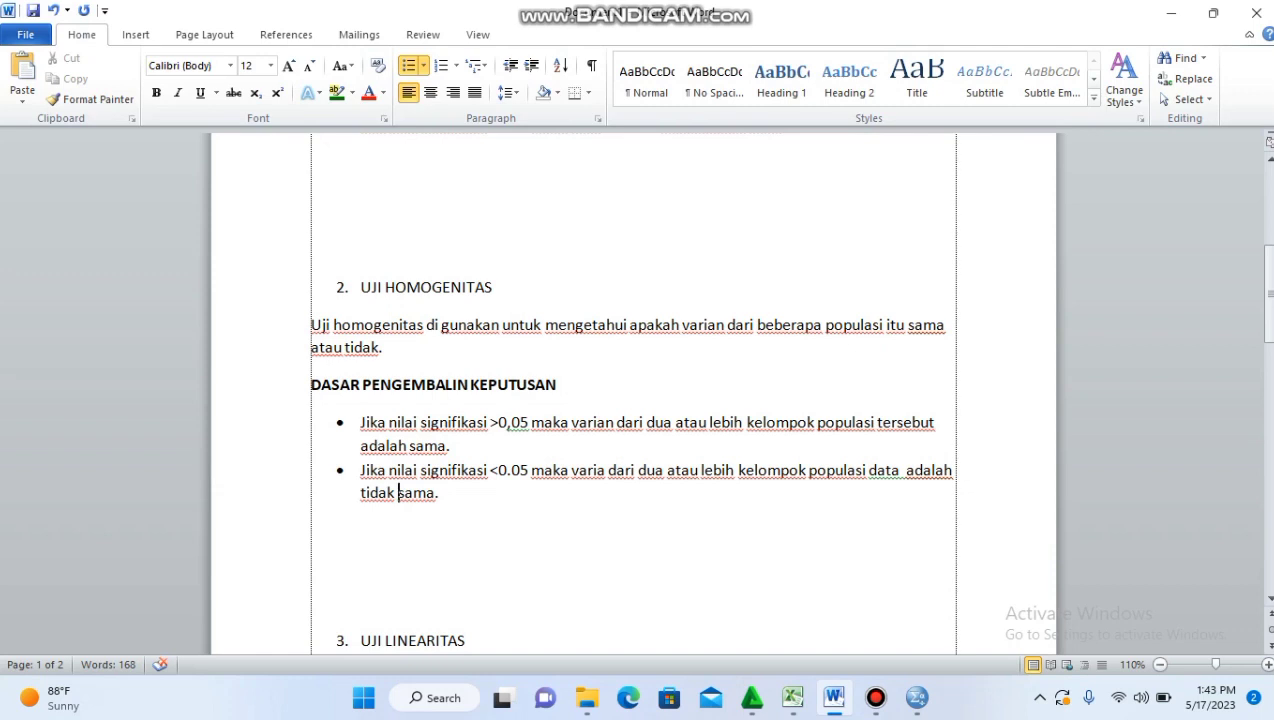
Step: Switch to the Excel workbook holding the X1 and X2 maths scores and go to the beginning of the data
{"action": "mouse_move", "coordinate": [793, 697]}
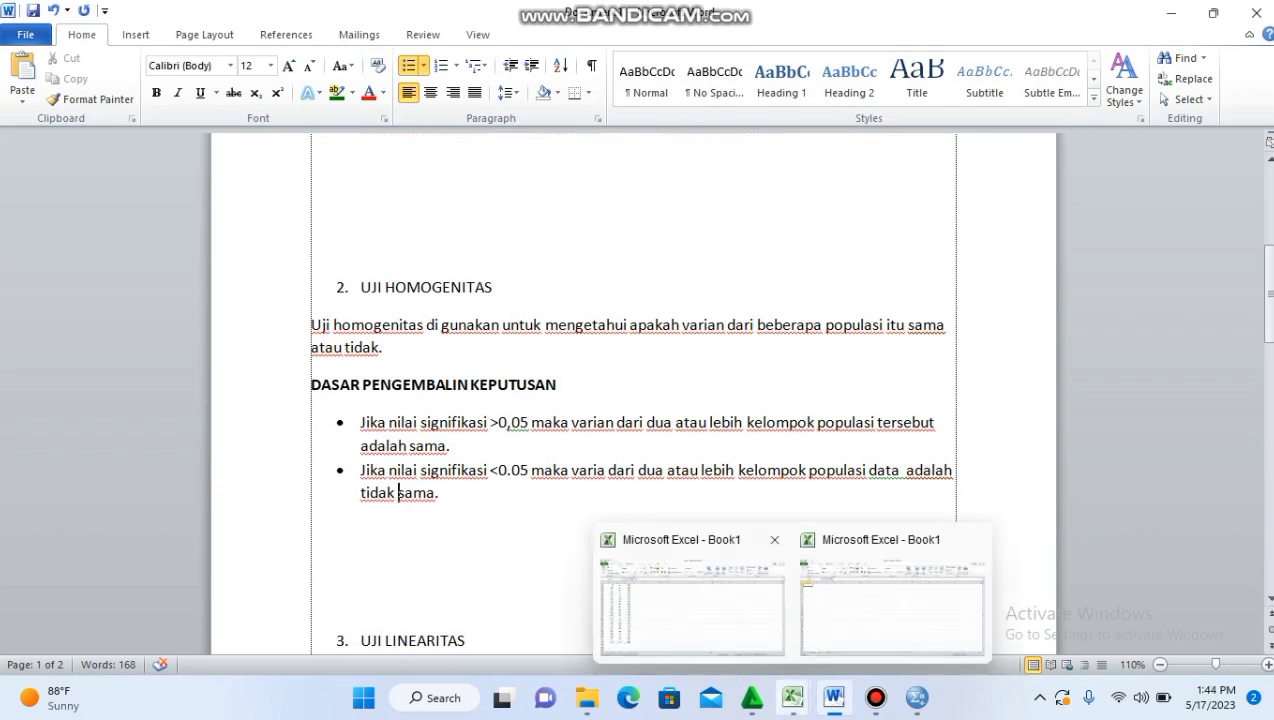
{"action": "left_click", "coordinate": [710, 612]}
{"action": "left_click", "coordinate": [713, 613]}
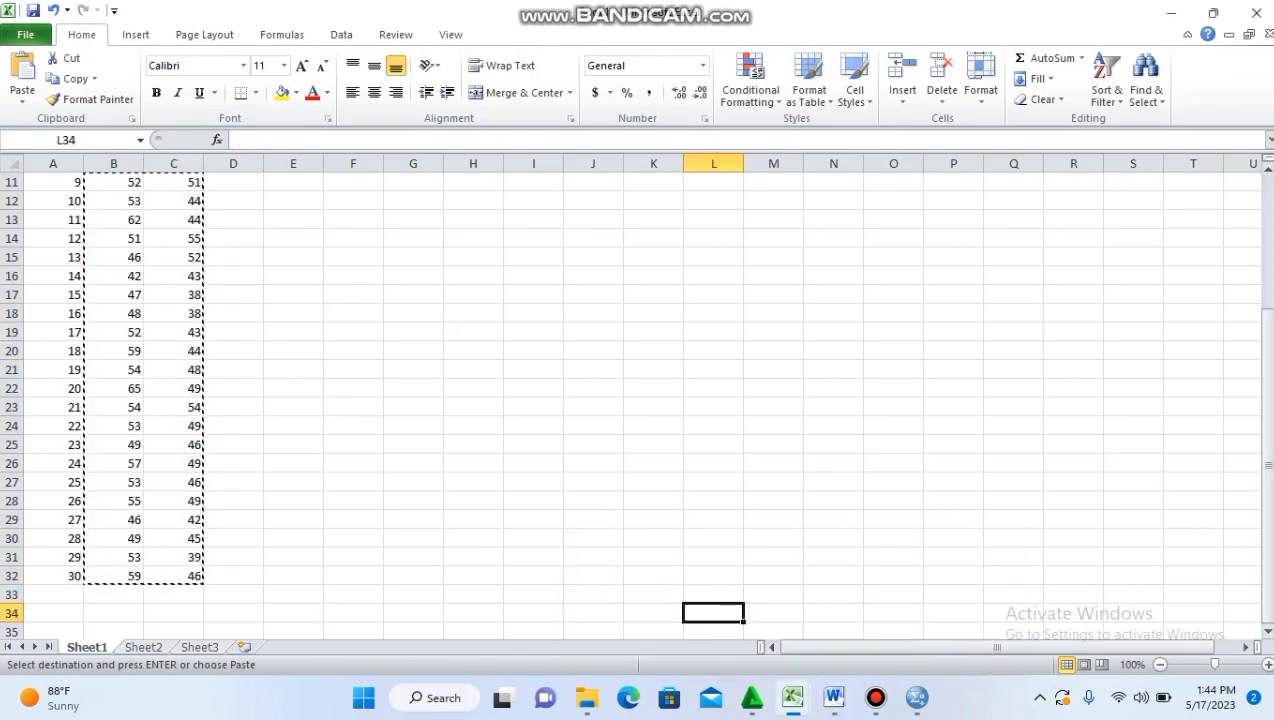
{"action": "left_click_drag", "start_coordinate": [1268, 389], "coordinate": [1268, 254]}
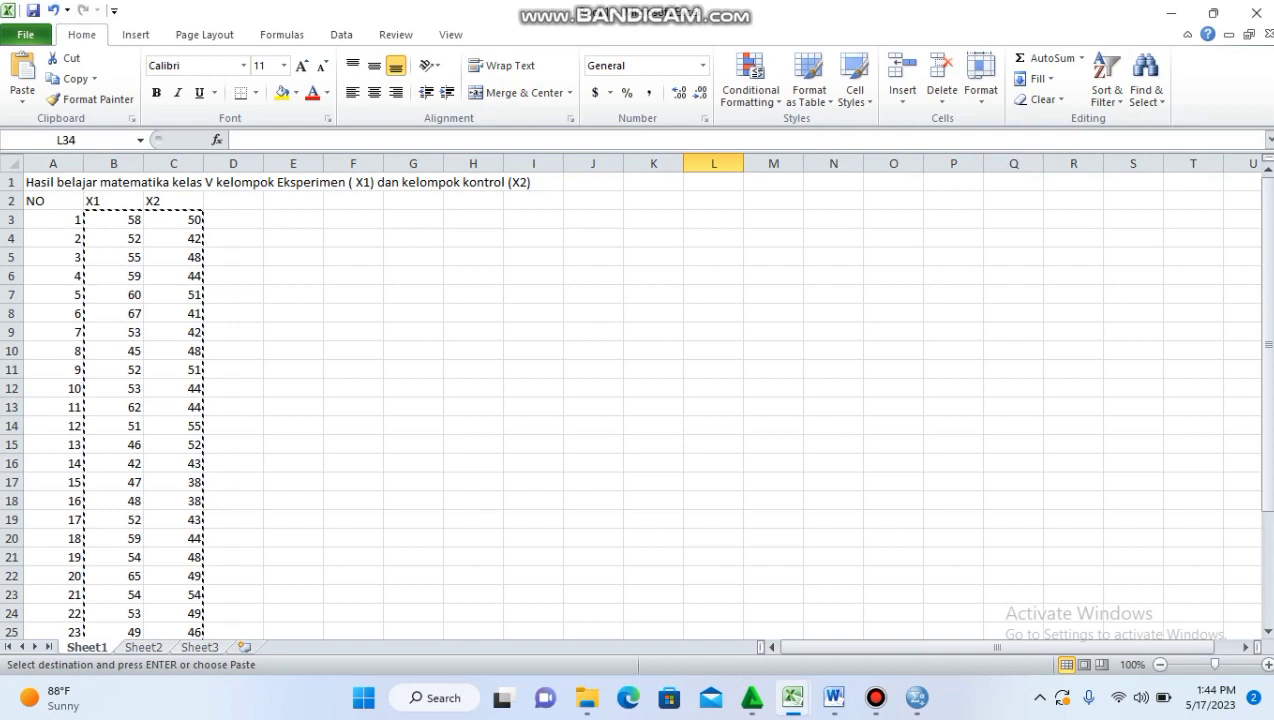
{"action": "left_click", "coordinate": [114, 220]}
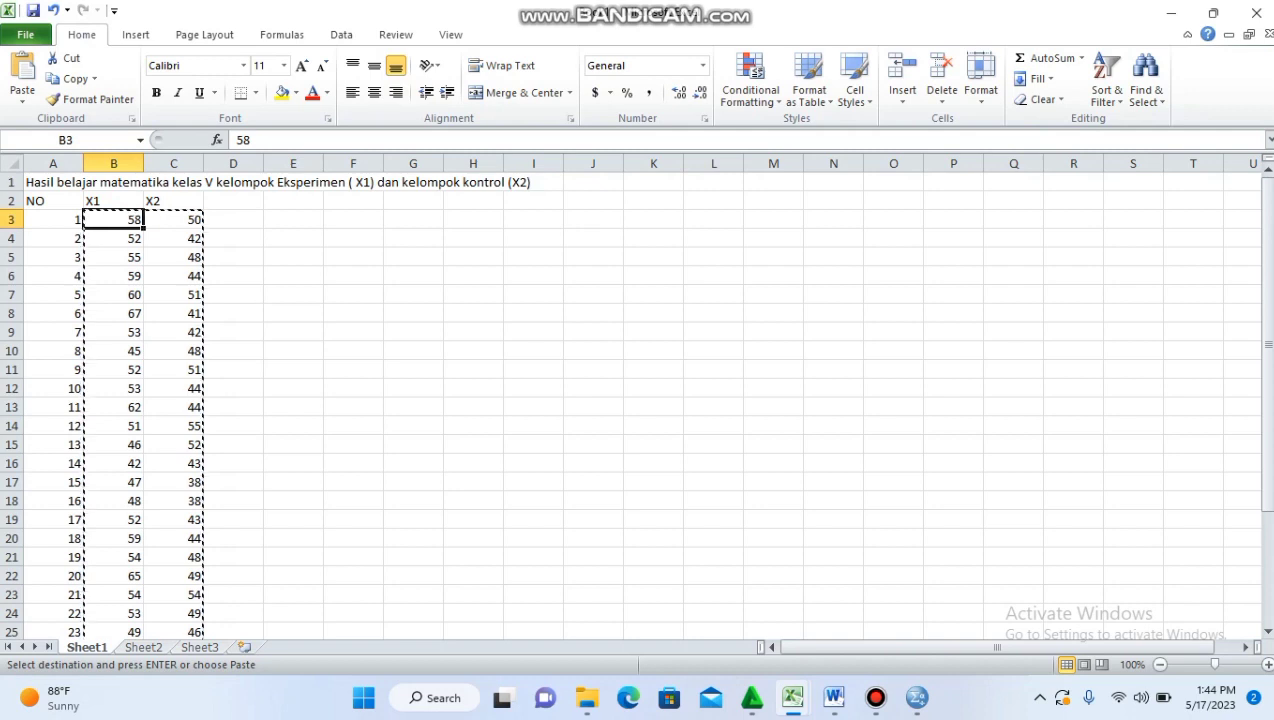
{"action": "mouse_move", "coordinate": [143, 222]}
{"action": "left_mouse_down"}
{"action": "mouse_move", "coordinate": [165, 268]}
{"action": "mouse_move", "coordinate": [140, 241]}
{"action": "left_mouse_up"}
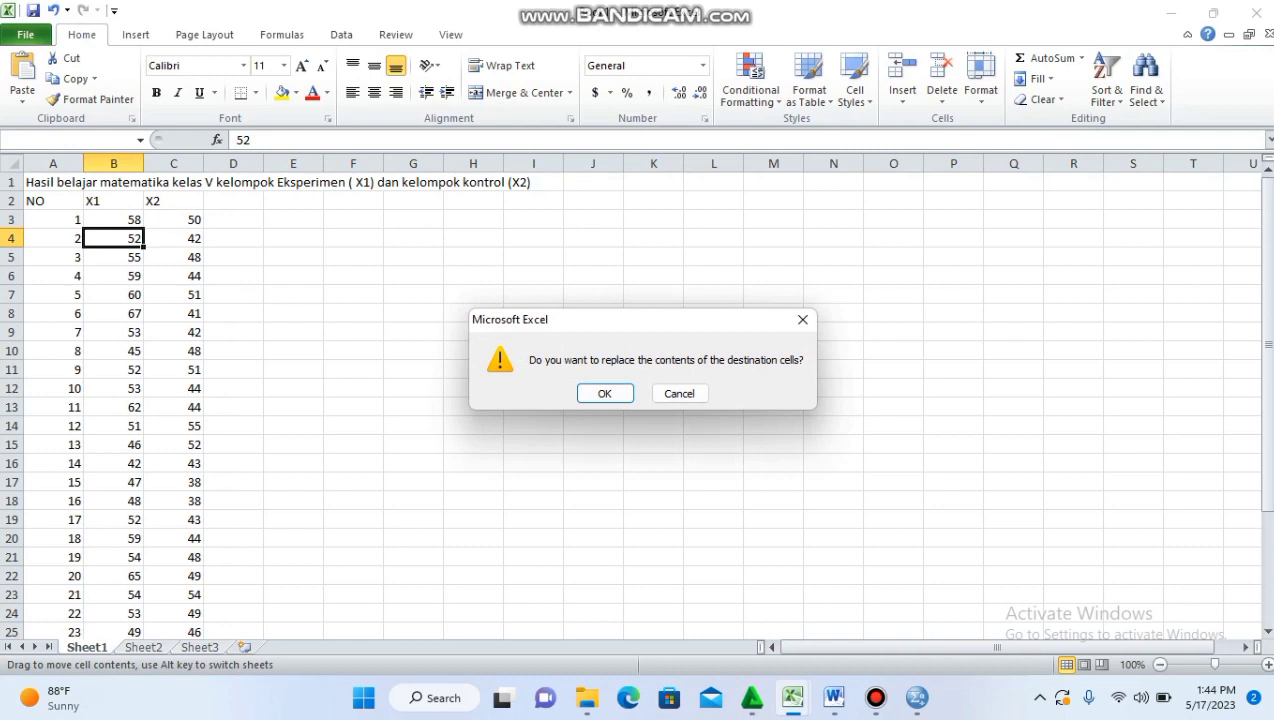
{"action": "key", "text": "Return"}
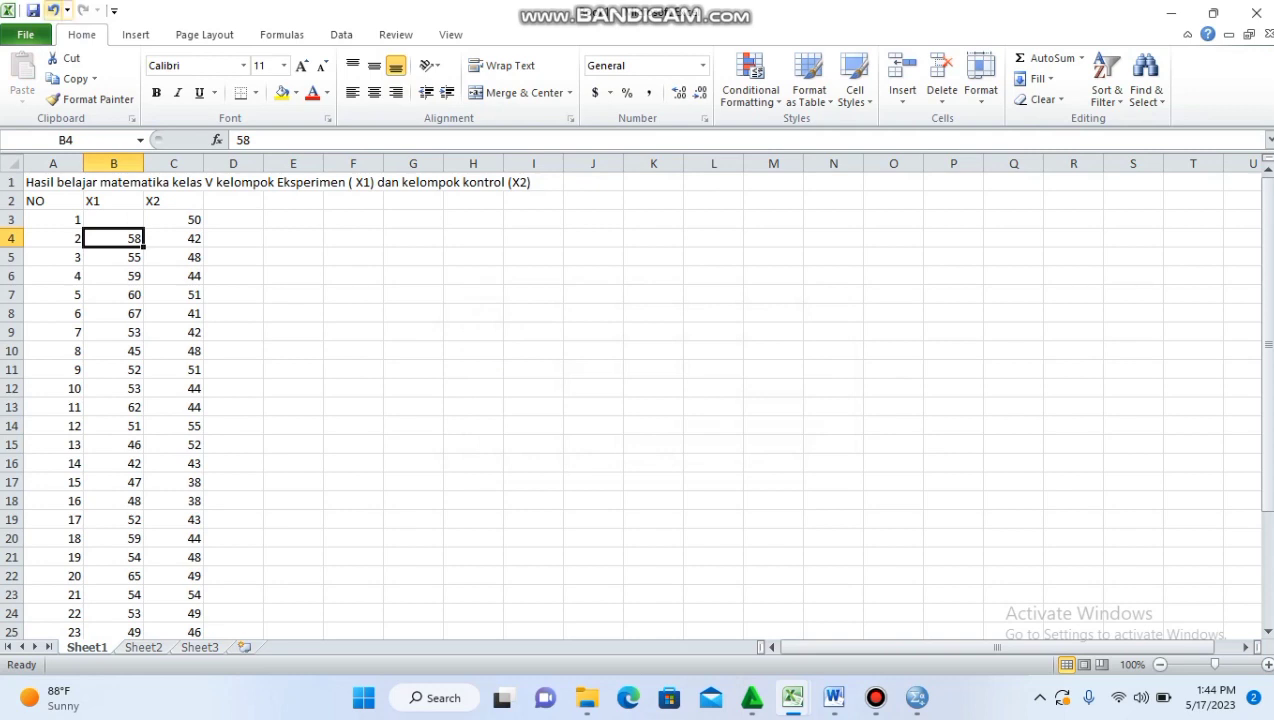
{"action": "left_click", "coordinate": [54, 11]}
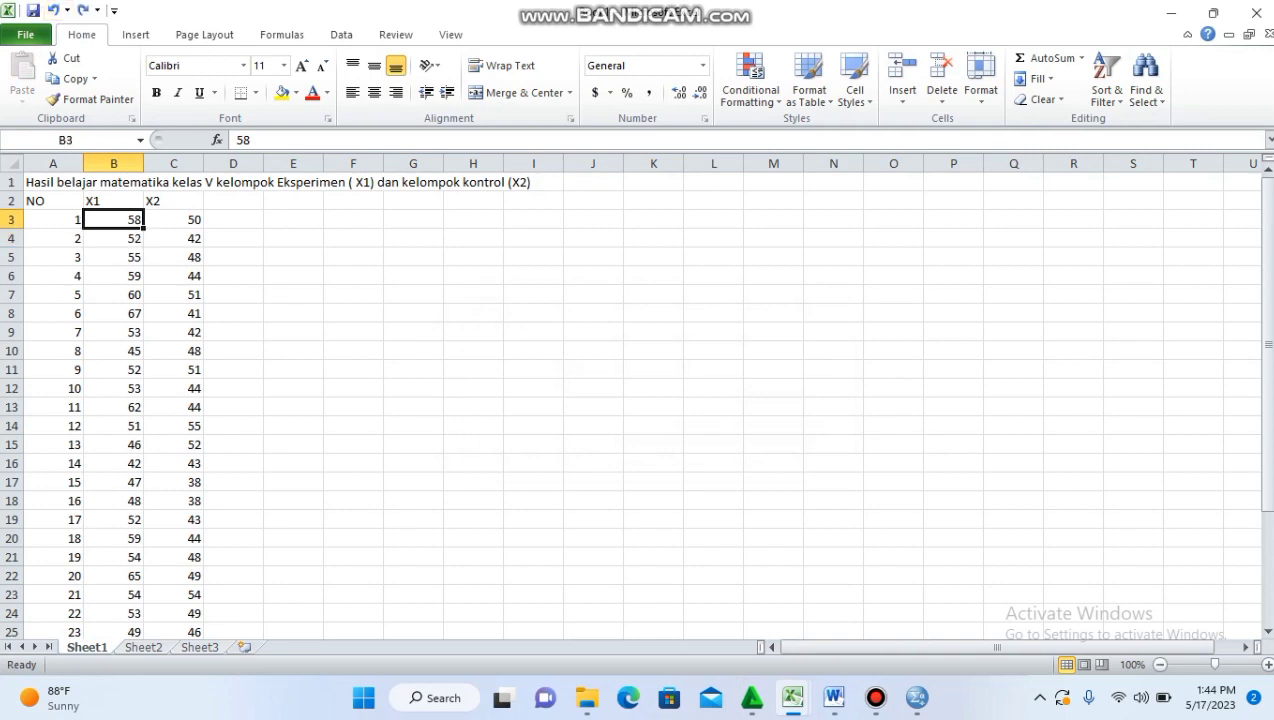
Step: Copy the X1 and X2 scores in B3:C32 and paste them into the empty SPSS dataset, starting at the first cell
{"action": "left_click_drag", "start_coordinate": [113, 219], "coordinate": [195, 602]}
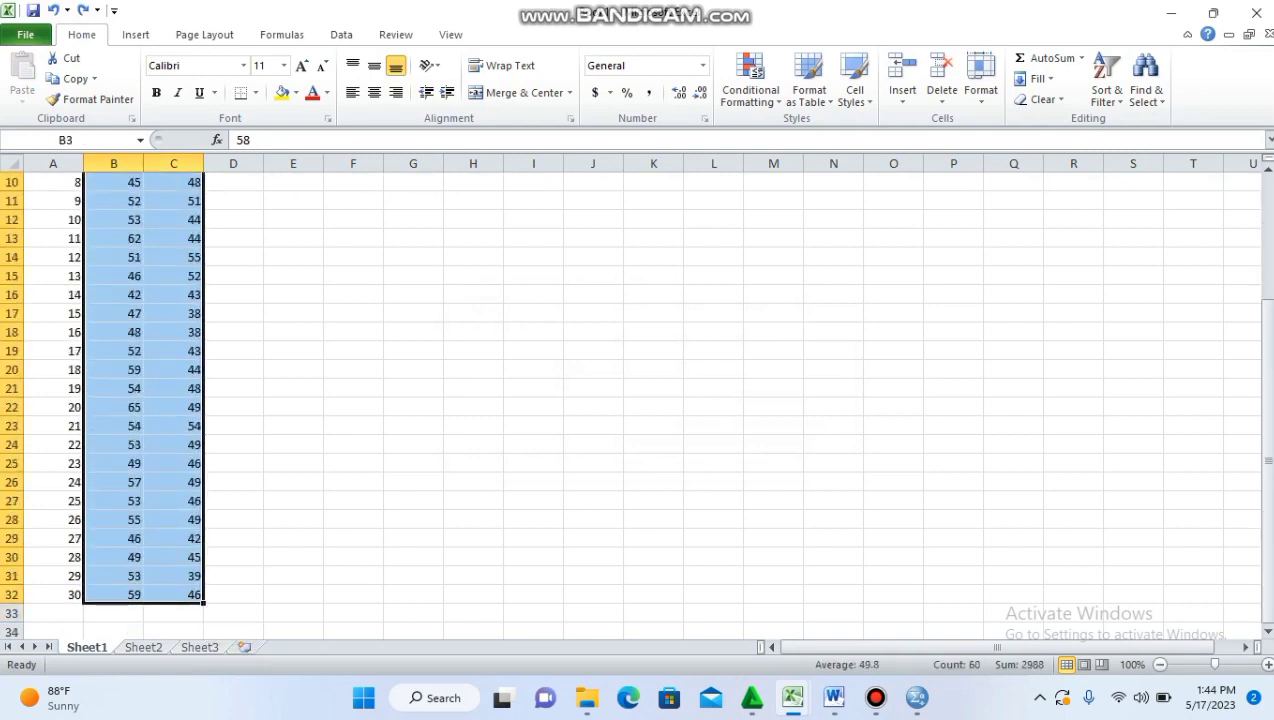
{"action": "key", "text": "ctrl+c"}
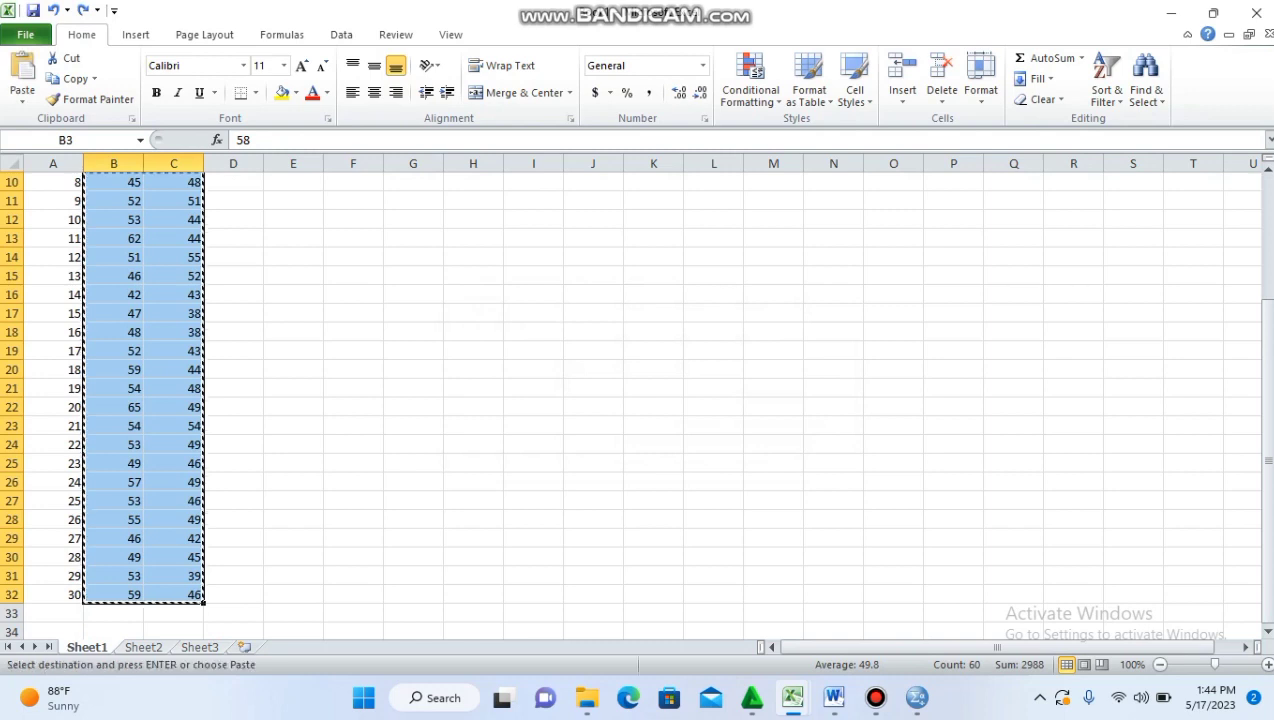
{"action": "mouse_move", "coordinate": [917, 697]}
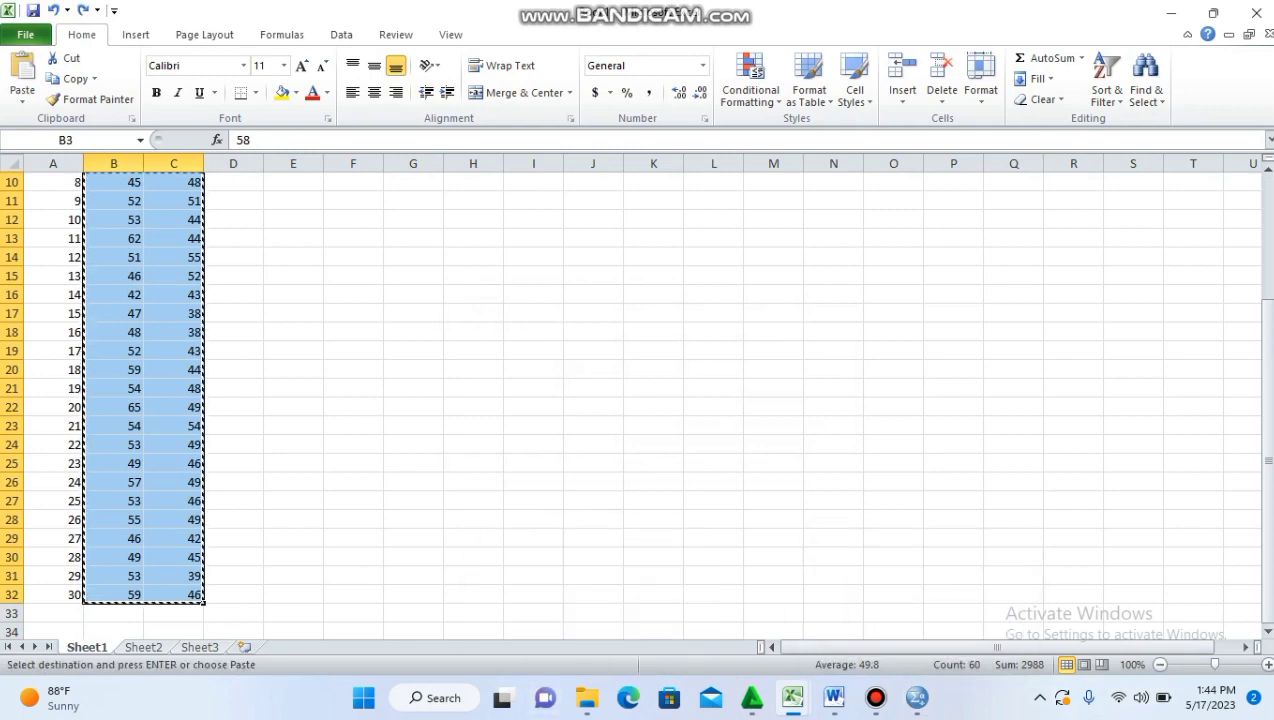
{"action": "left_click", "coordinate": [918, 610]}
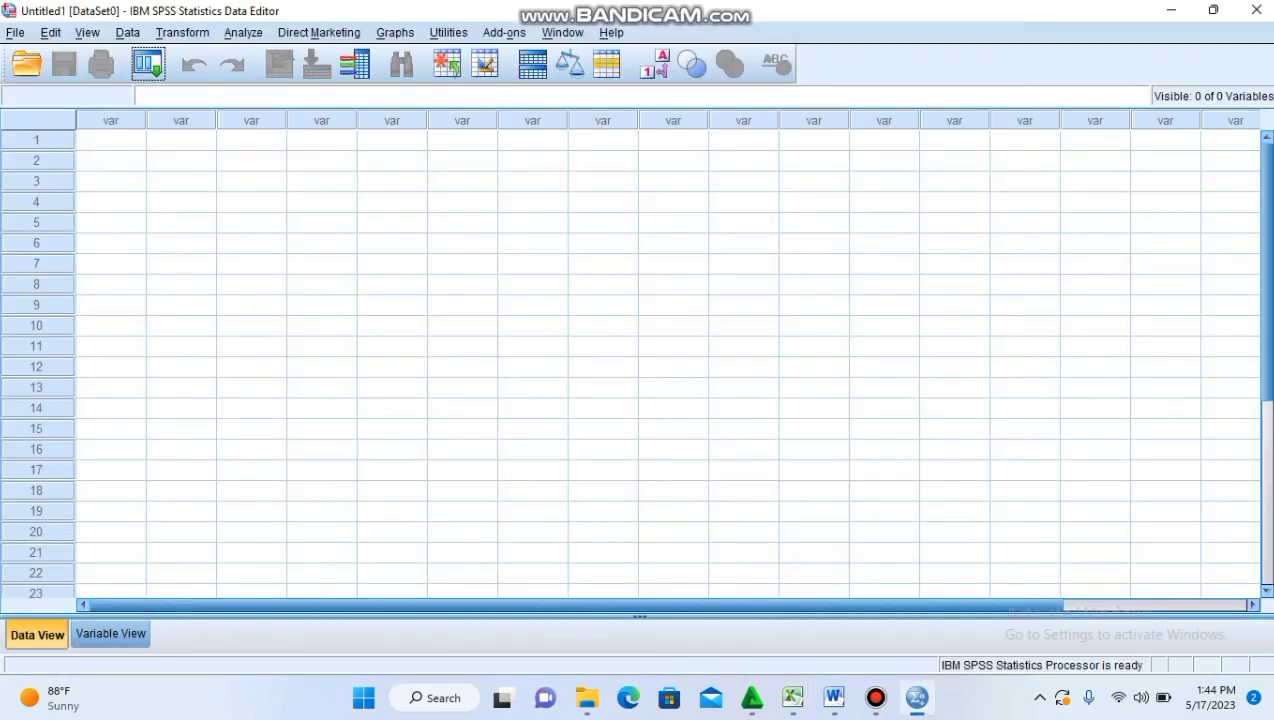
{"action": "left_click", "coordinate": [111, 140]}
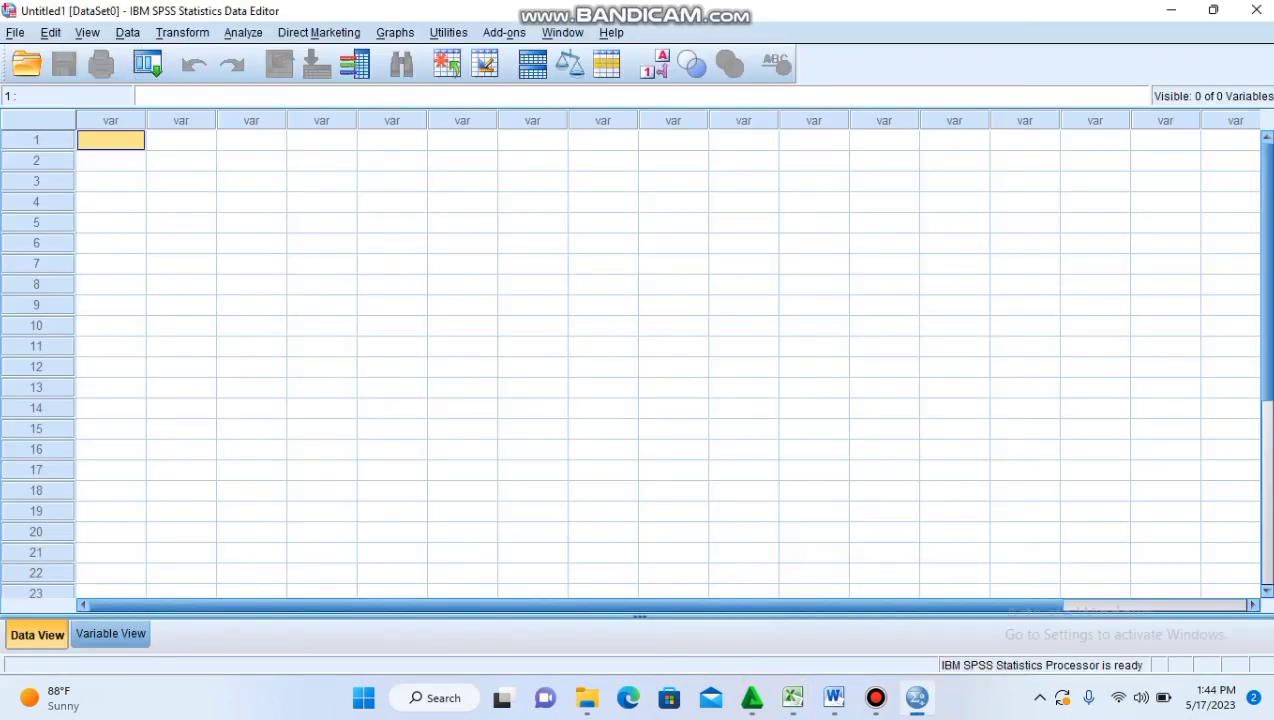
{"action": "key", "text": "ctrl+v"}
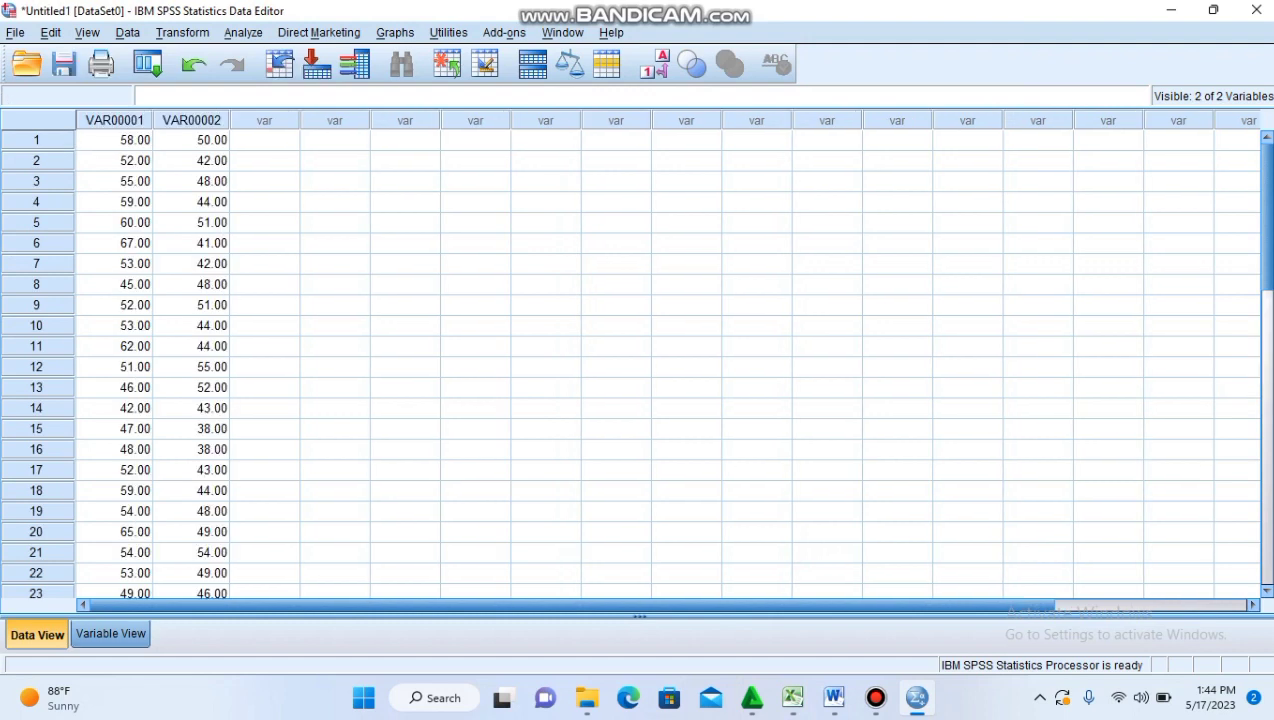
Step: Rename the two pasted variables as X1 and X2 in the variable definitions
{"action": "left_click", "coordinate": [111, 634]}
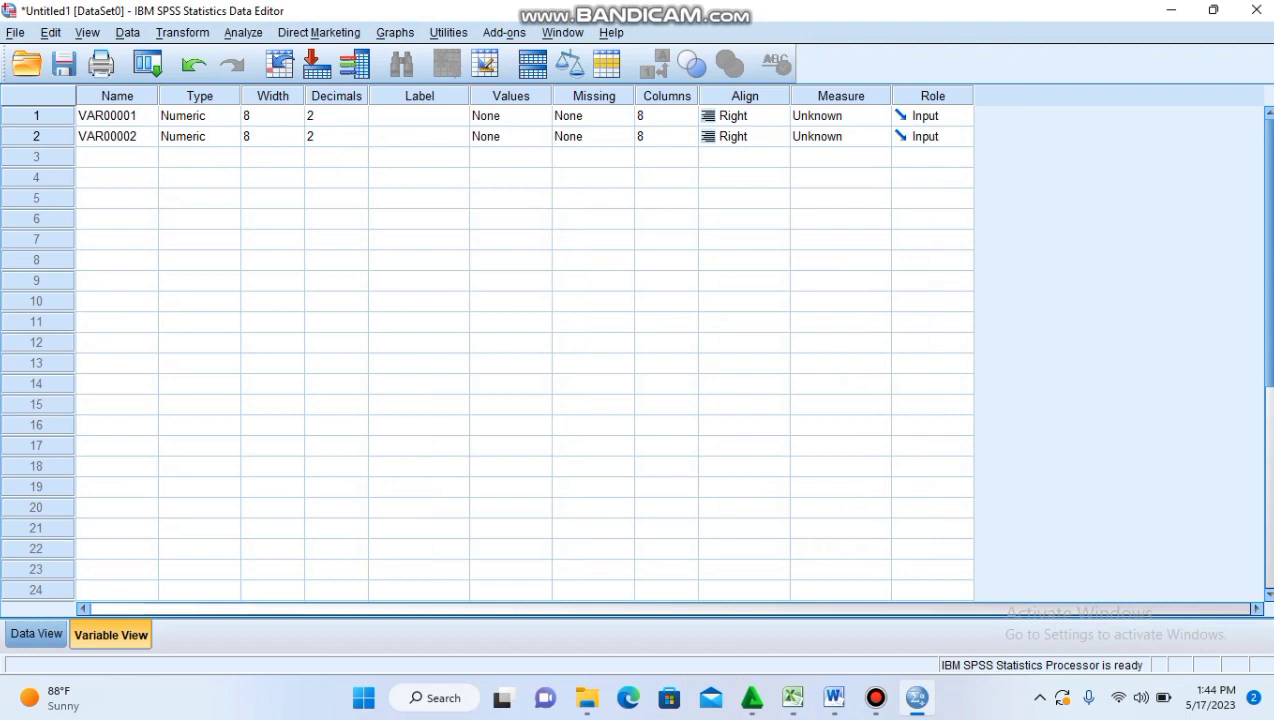
{"action": "left_click", "coordinate": [117, 116]}
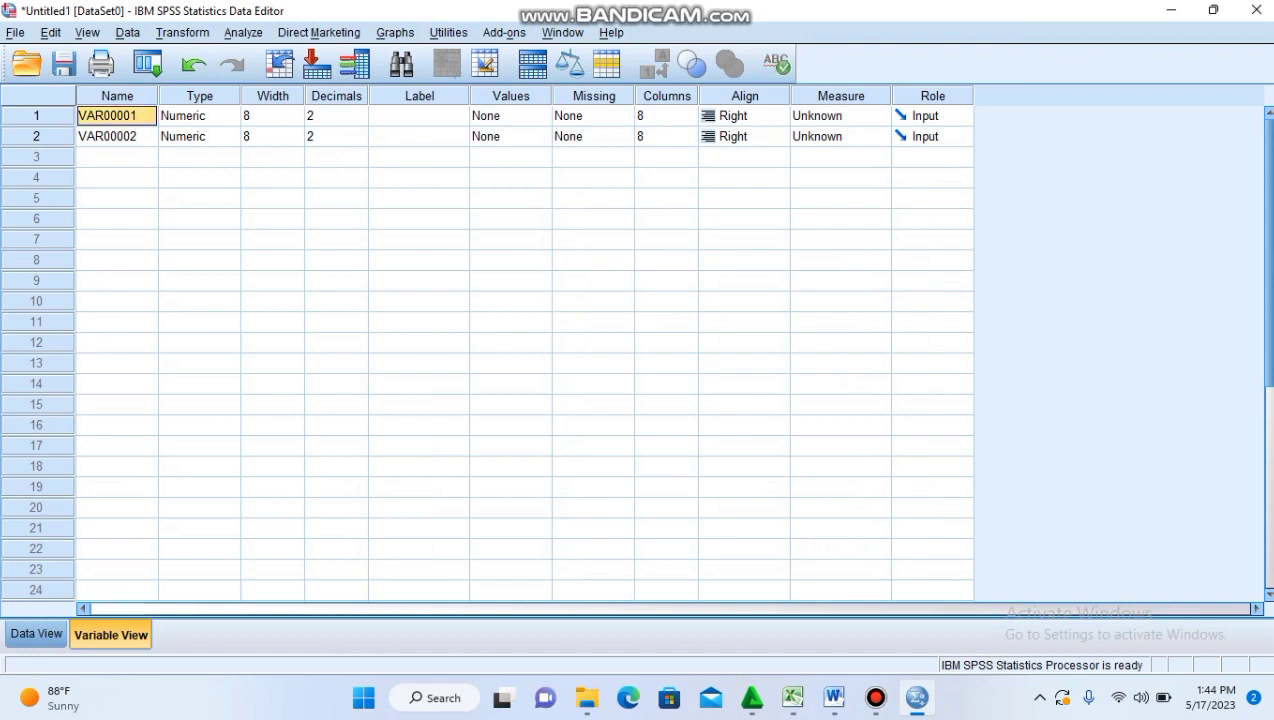
{"action": "key", "text": "BackSpace"}
{"action": "type", "text": "X1"}
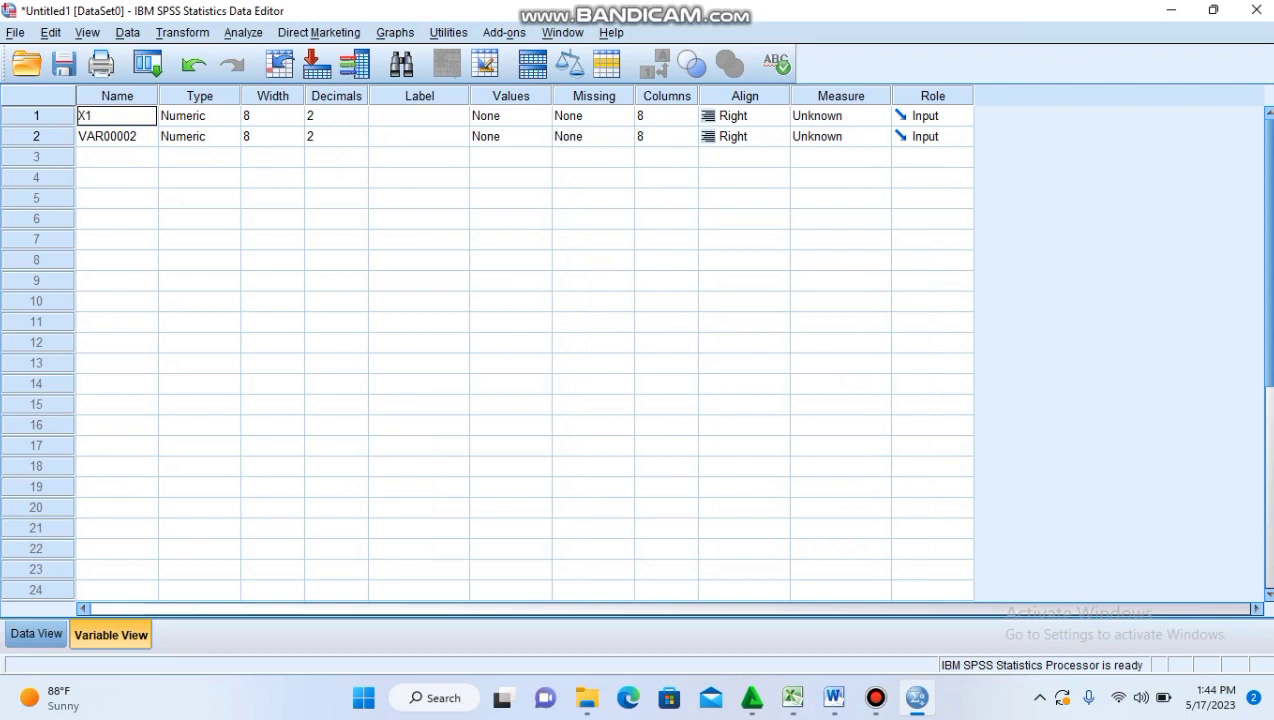
{"action": "key", "text": "Return"}
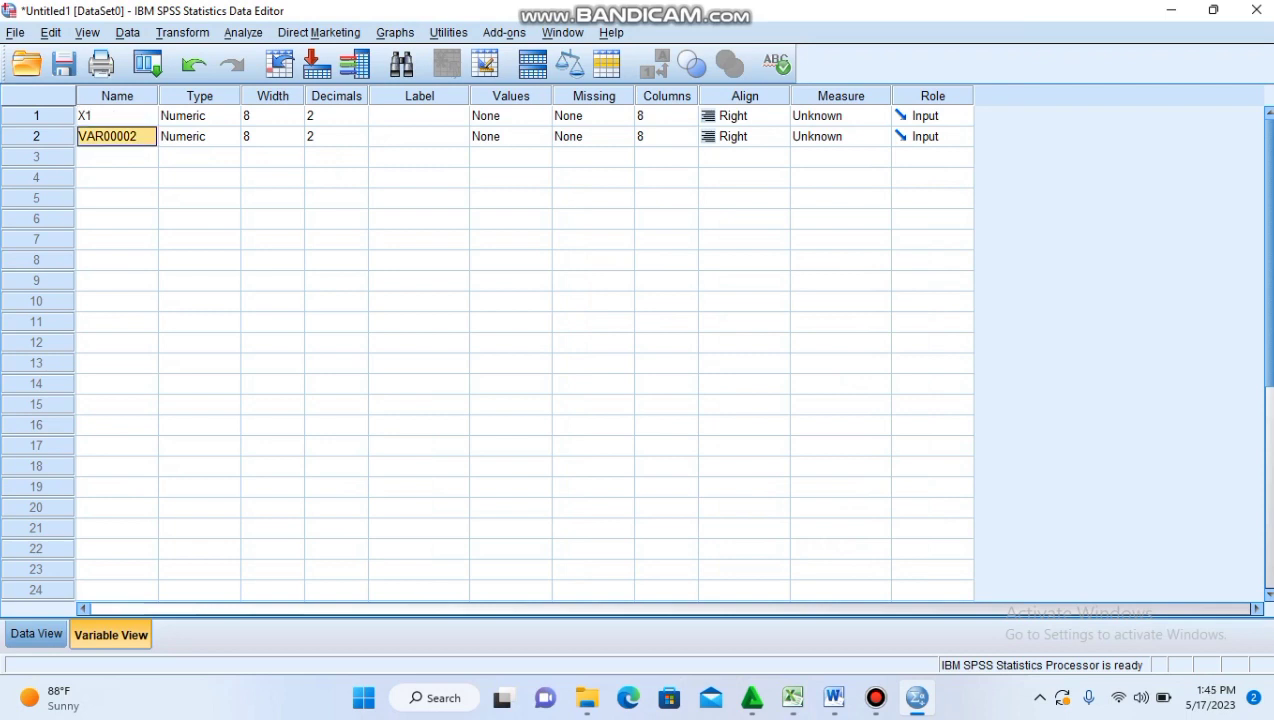
{"action": "key", "text": "BackSpace"}
{"action": "type", "text": "X2"}
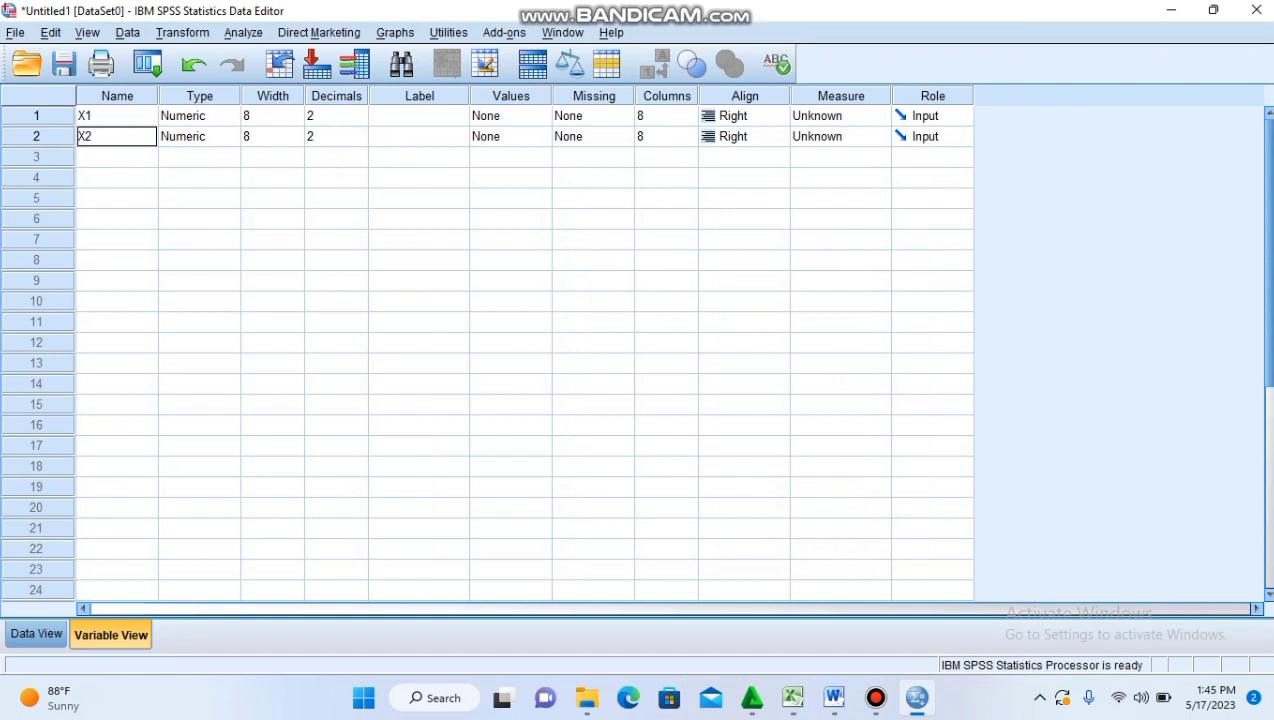
Step: Set the decimals of both X1 and X2 to 0
{"action": "left_click", "coordinate": [336, 116]}
{"action": "type", "text": "4"}
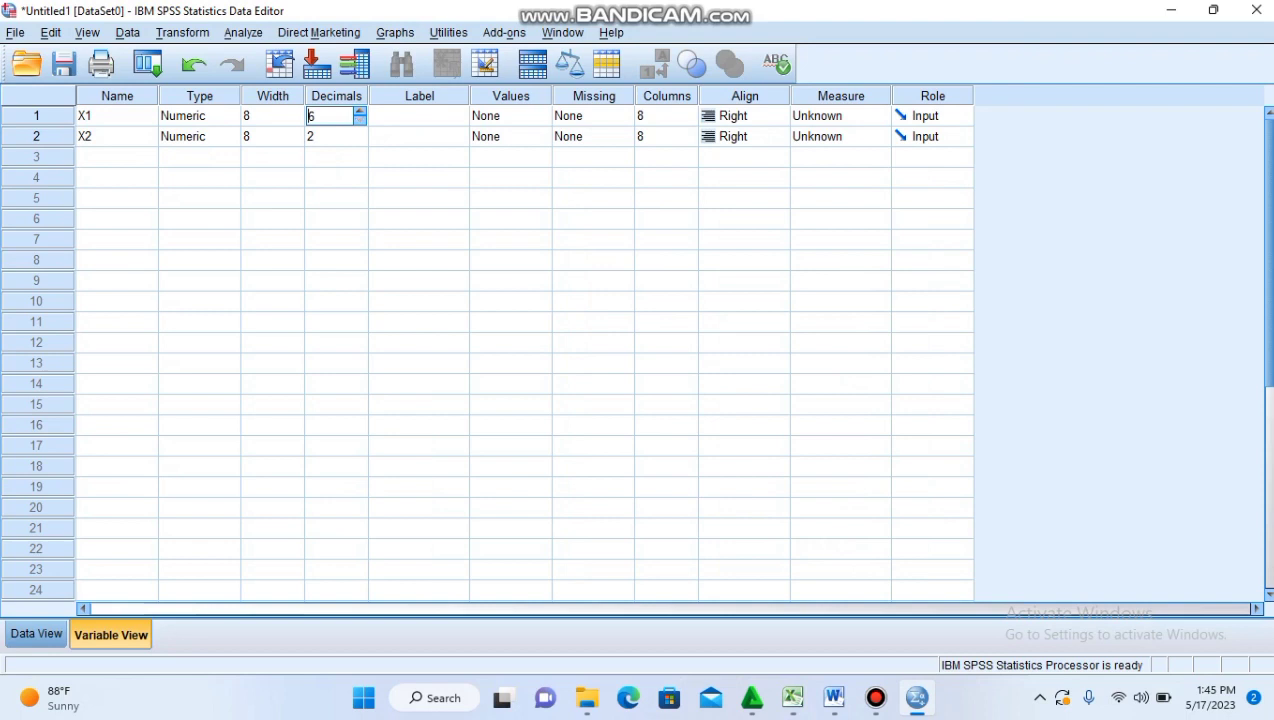
{"action": "key", "text": "BackSpace"}
{"action": "type", "text": "0"}
{"action": "key", "text": "Return"}
{"action": "type", "text": "3"}
{"action": "key", "text": "BackSpace"}
{"action": "type", "text": "0"}
Step: Label X1 as EKSPERIMEN and X2 as CONTROL, and return to the data values
{"action": "left_click", "coordinate": [419, 116]}
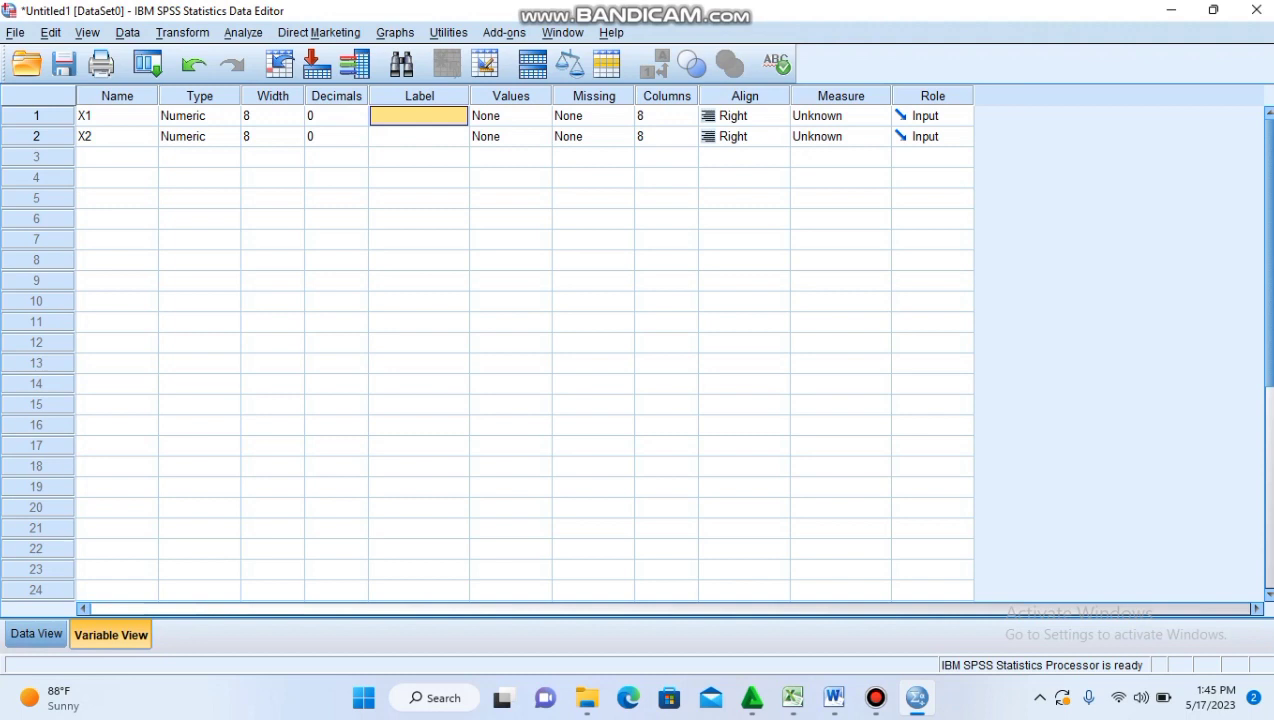
{"action": "type", "text": "EKS"}
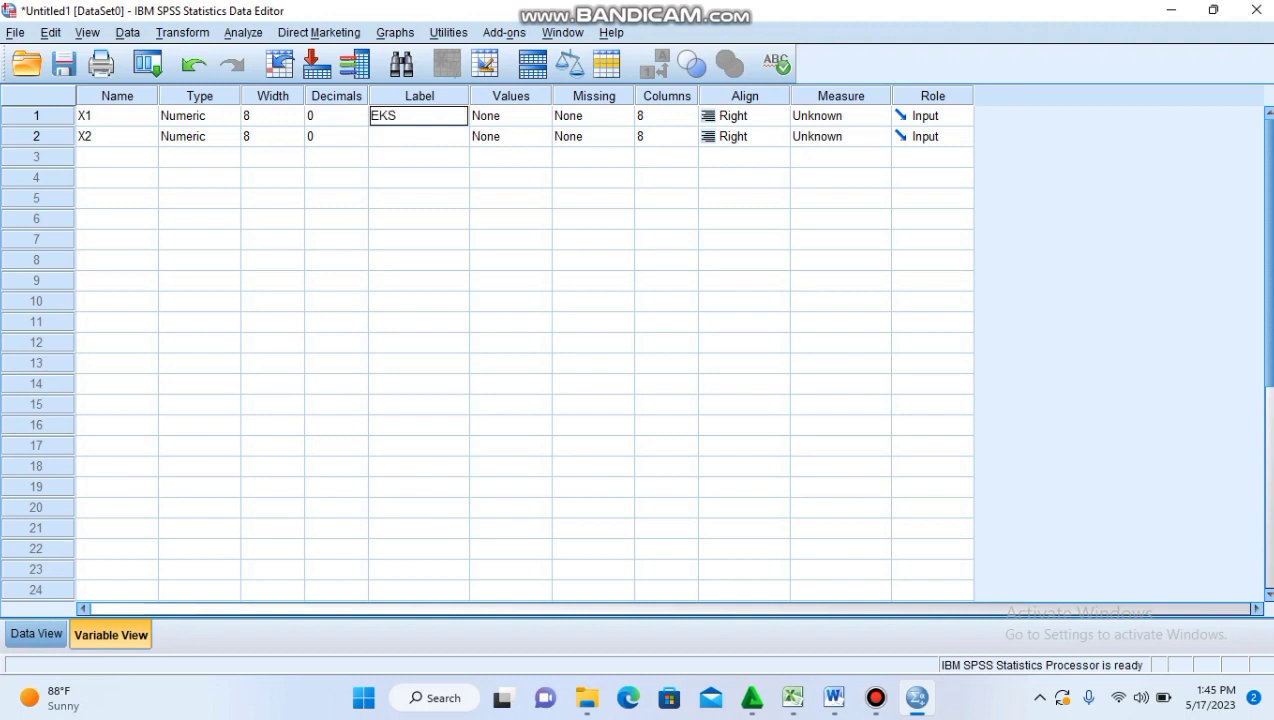
{"action": "type", "text": "PERIMEN"}
{"action": "key", "text": "Return"}
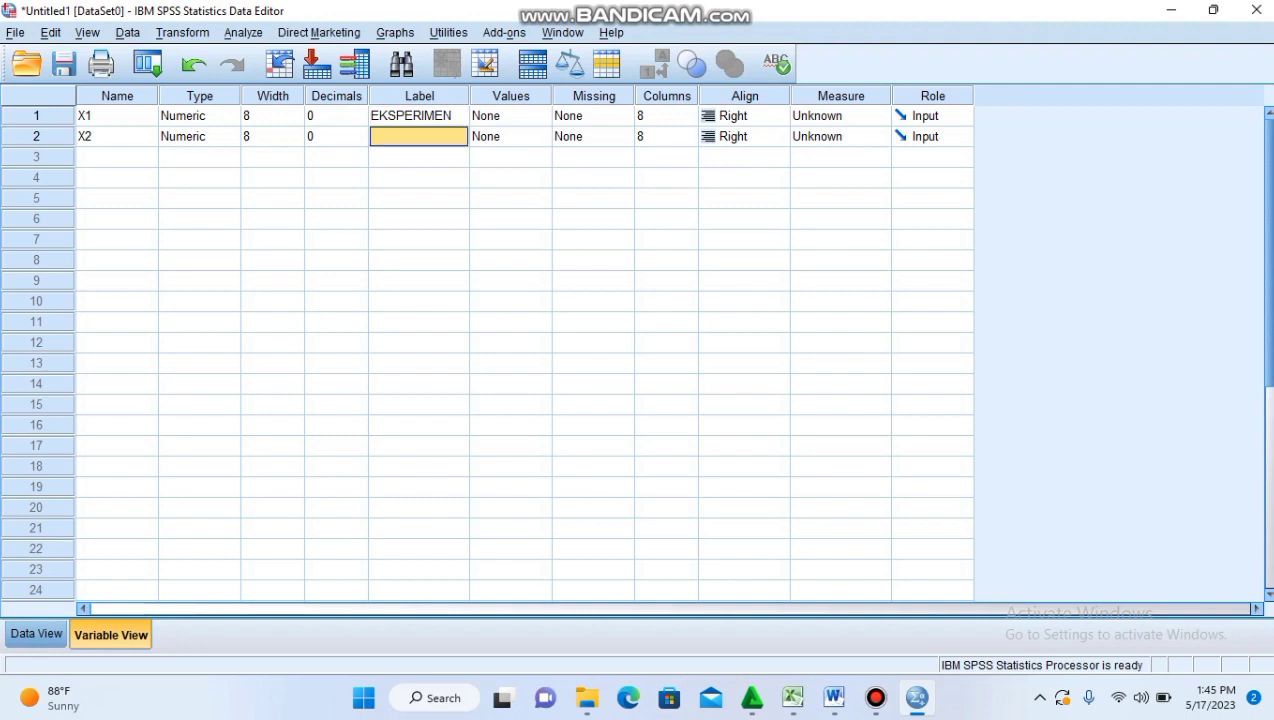
{"action": "type", "text": "CONT"}
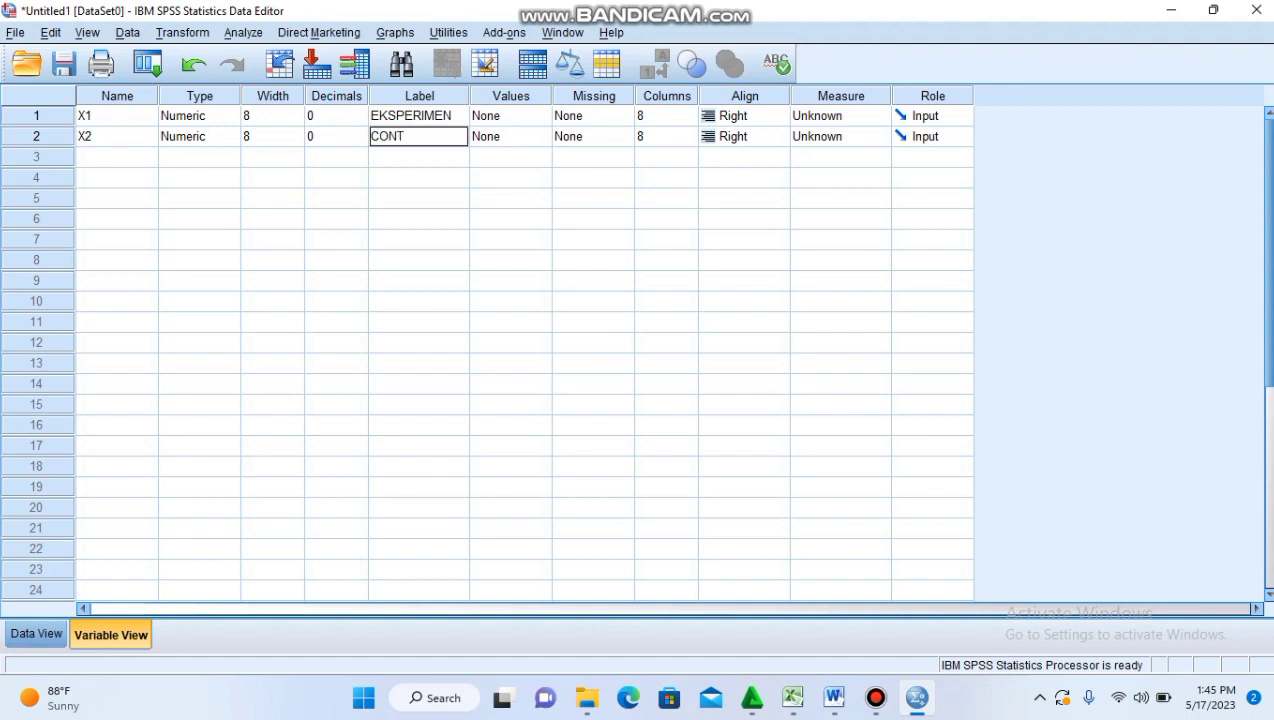
{"action": "type", "text": "ROL"}
{"action": "left_click", "coordinate": [36, 634]}
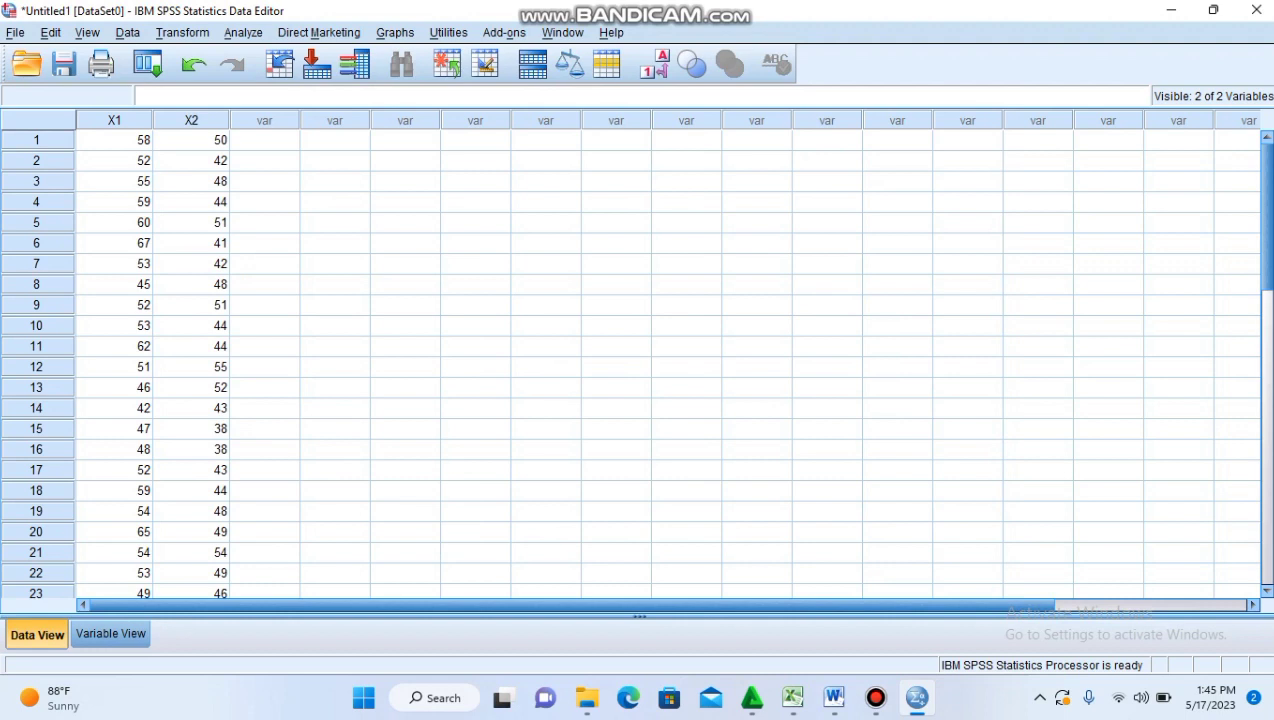
Step: Review the homogeneity test's decision criteria in the Word document, and return to the SPSS data
{"action": "left_click", "coordinate": [835, 698]}
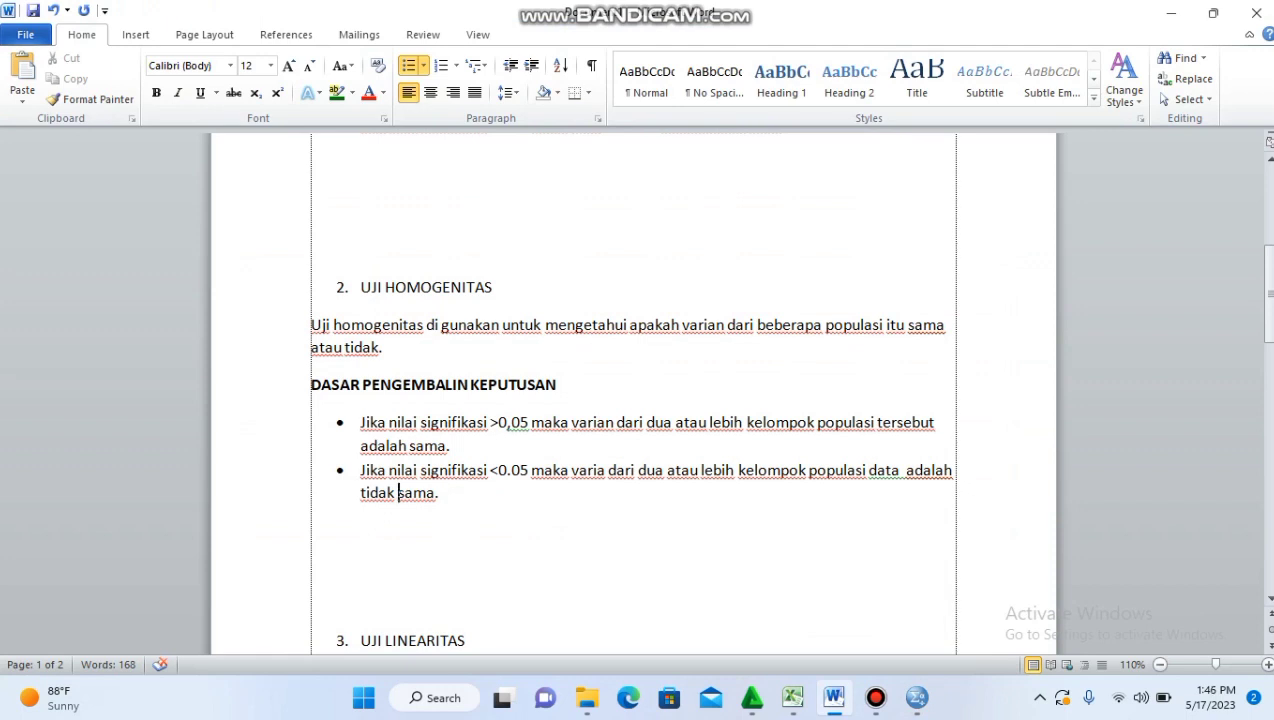
{"action": "mouse_move", "coordinate": [876, 697]}
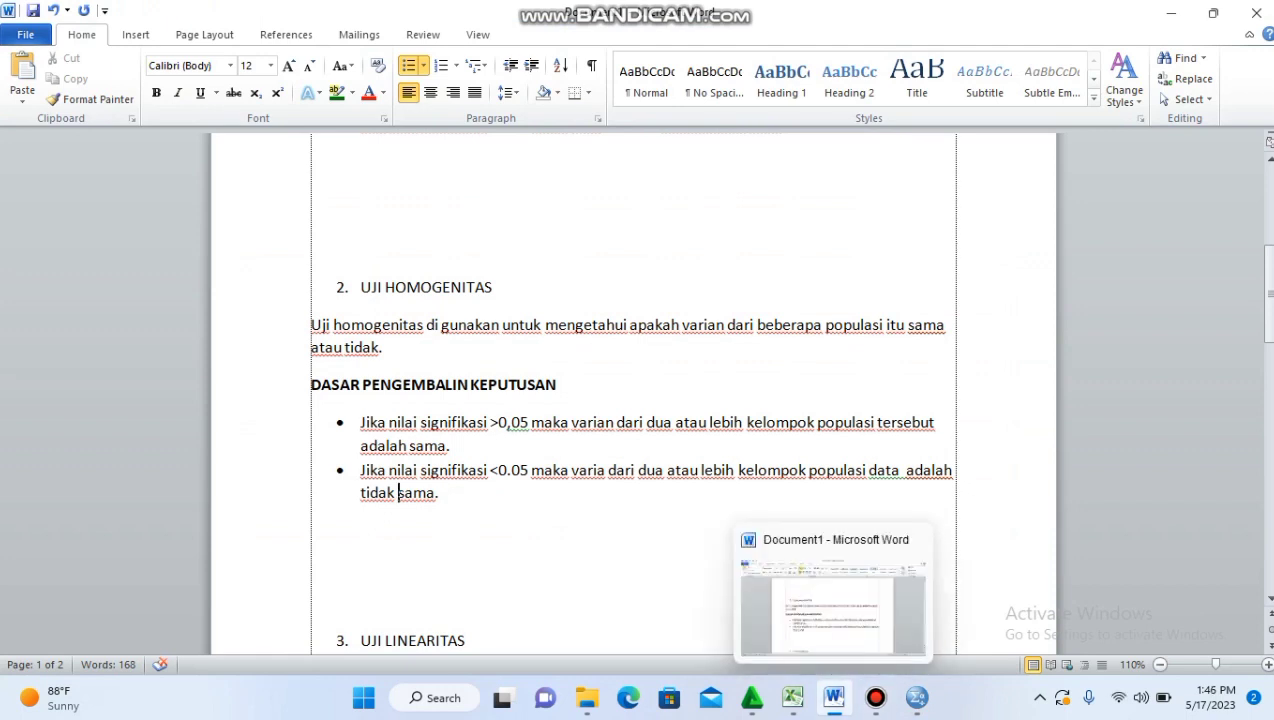
{"action": "left_click", "coordinate": [917, 697]}
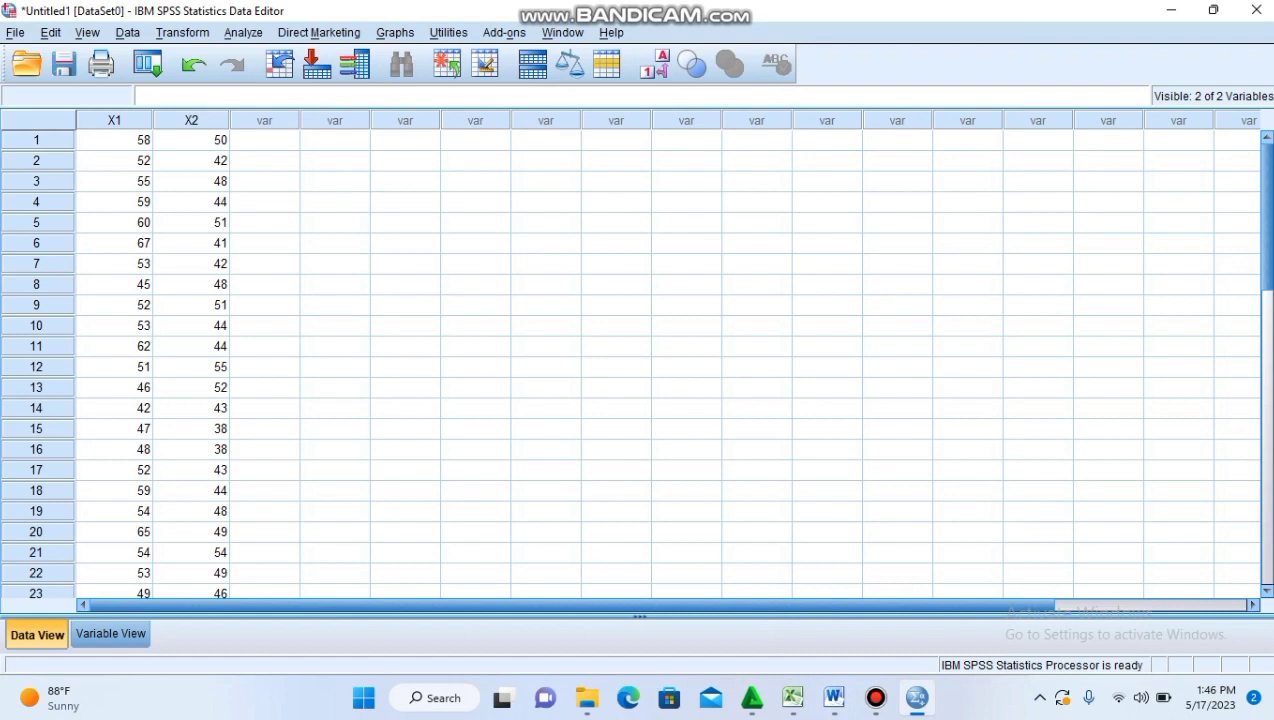
Step: Set up a One-Way ANOVA with EKSPERIMEN [X1] as the dependent variable and CONTROL [X2] as the factor
{"action": "left_click", "coordinate": [243, 33]}
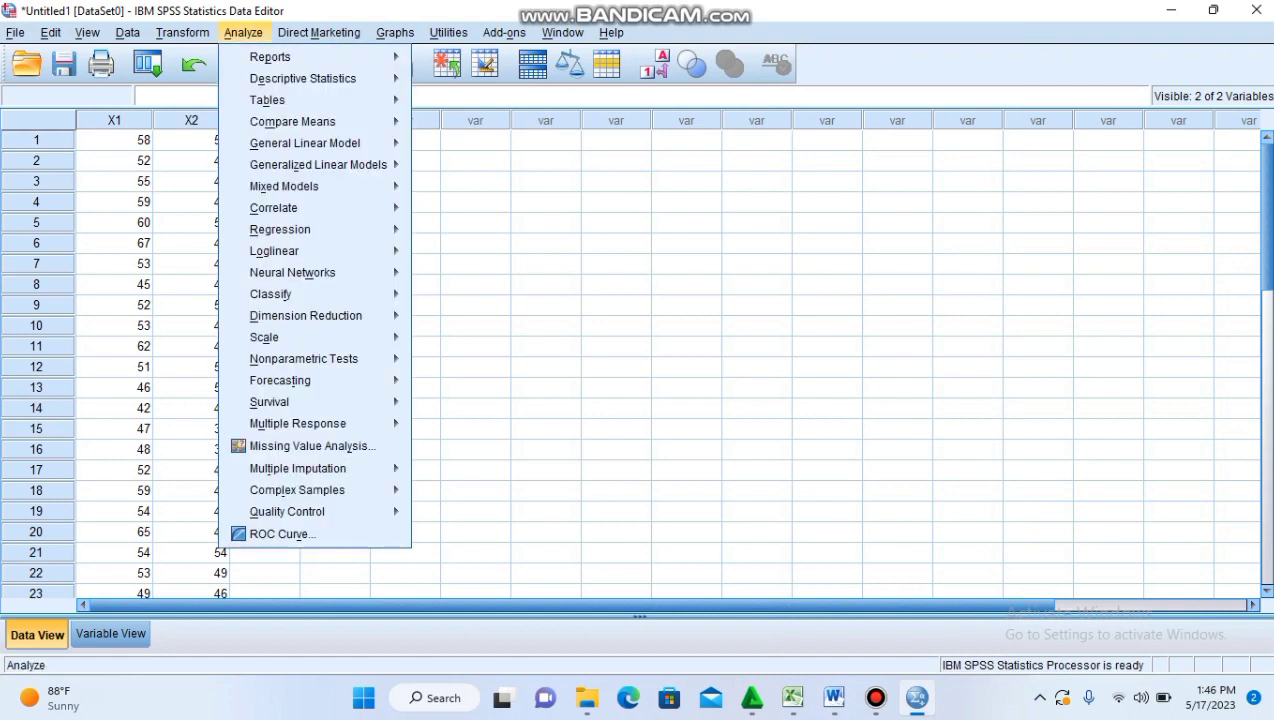
{"action": "mouse_move", "coordinate": [268, 100]}
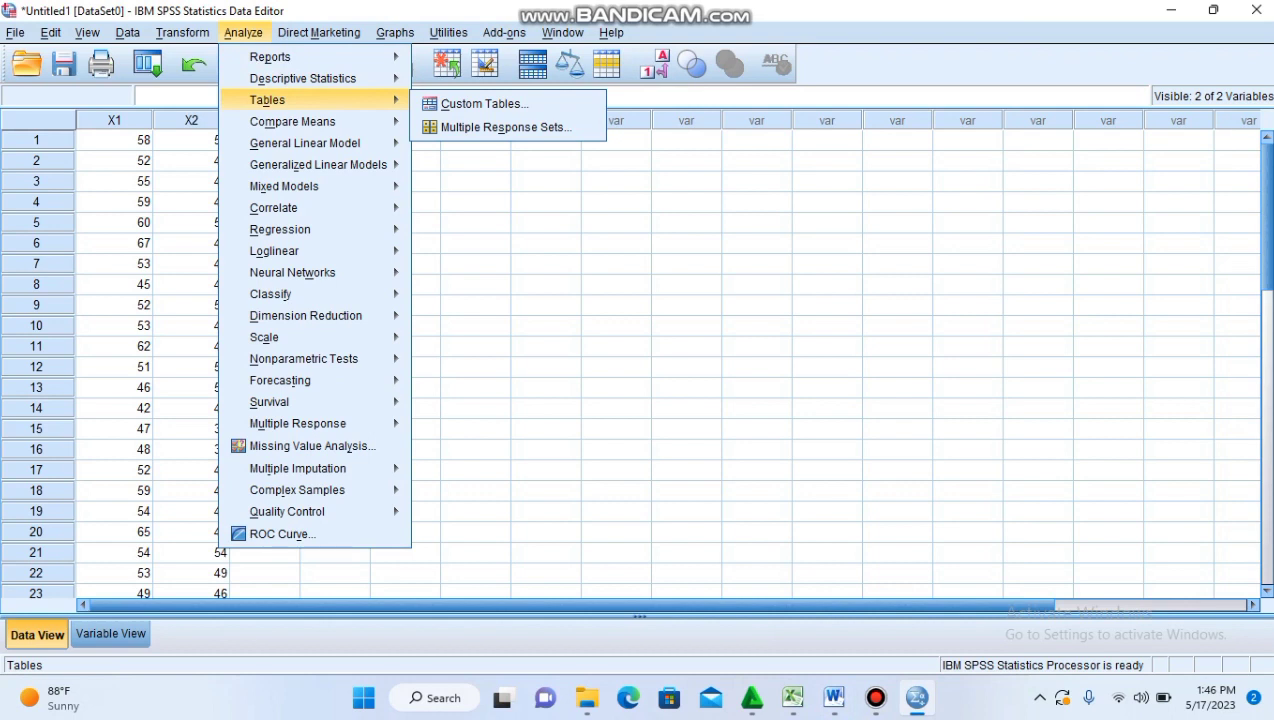
{"action": "mouse_move", "coordinate": [292, 121]}
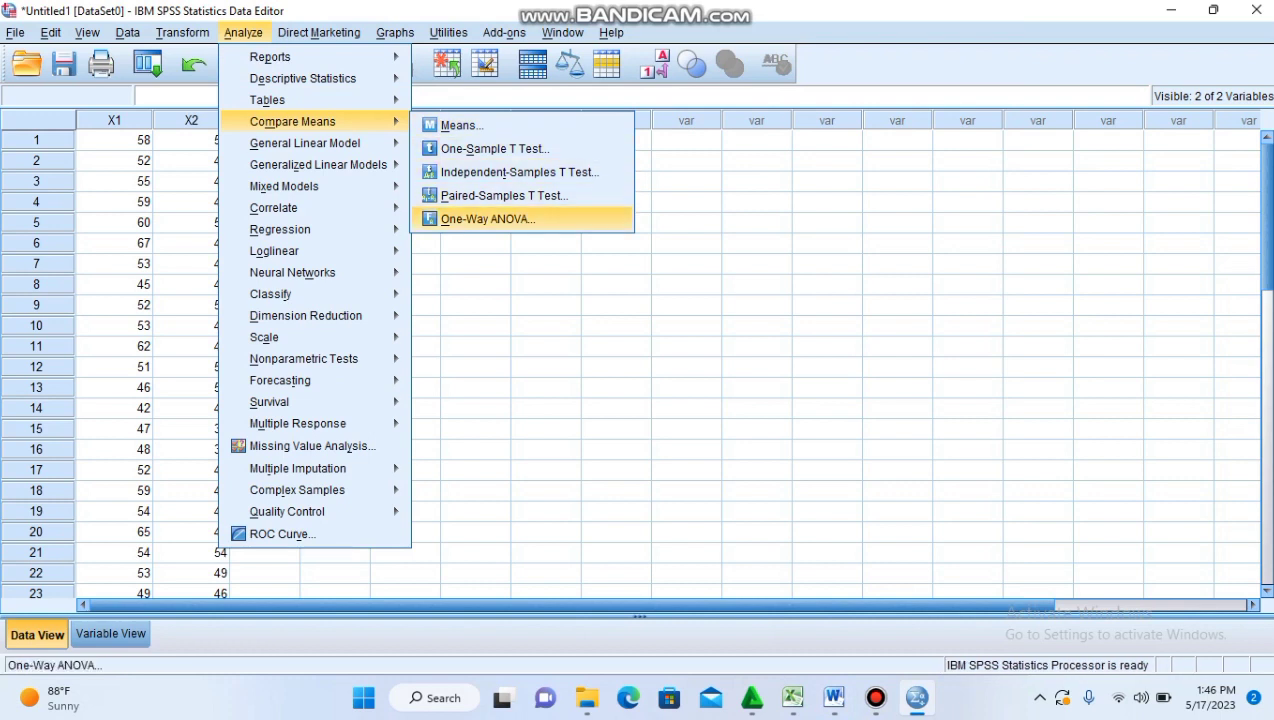
{"action": "key", "text": "Return"}
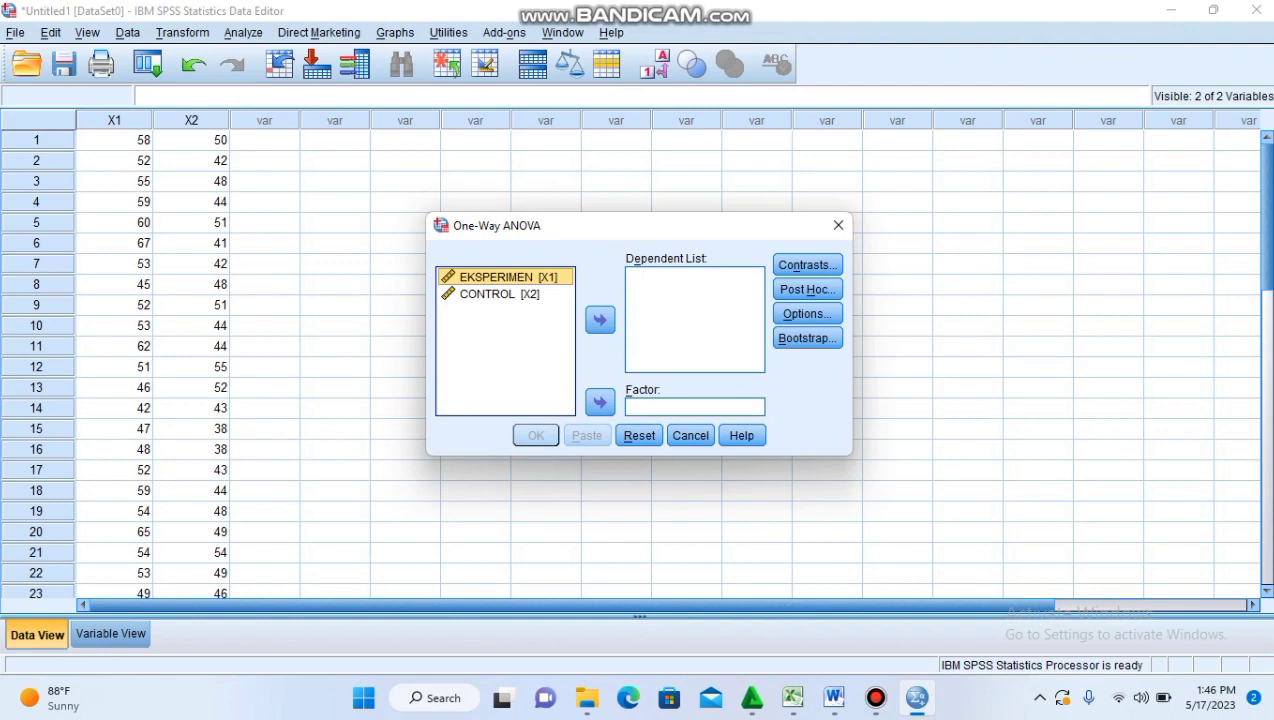
{"action": "left_click", "coordinate": [600, 320]}
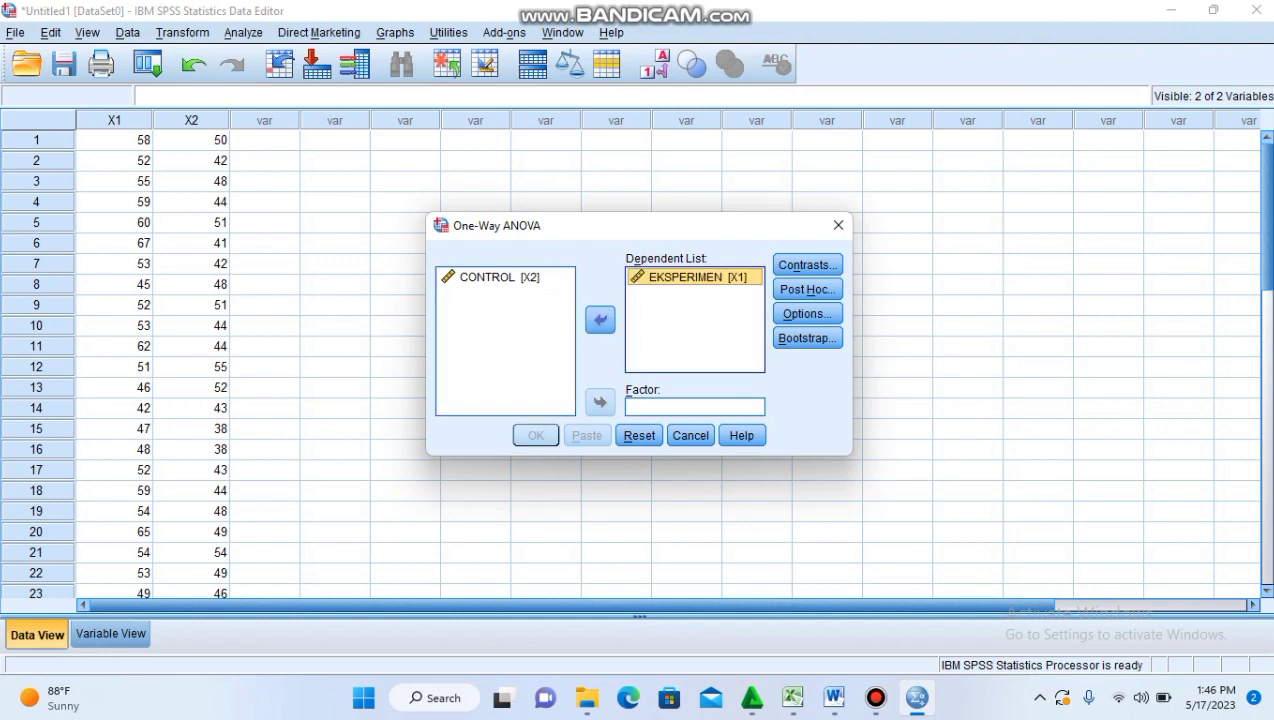
{"action": "left_click", "coordinate": [500, 277]}
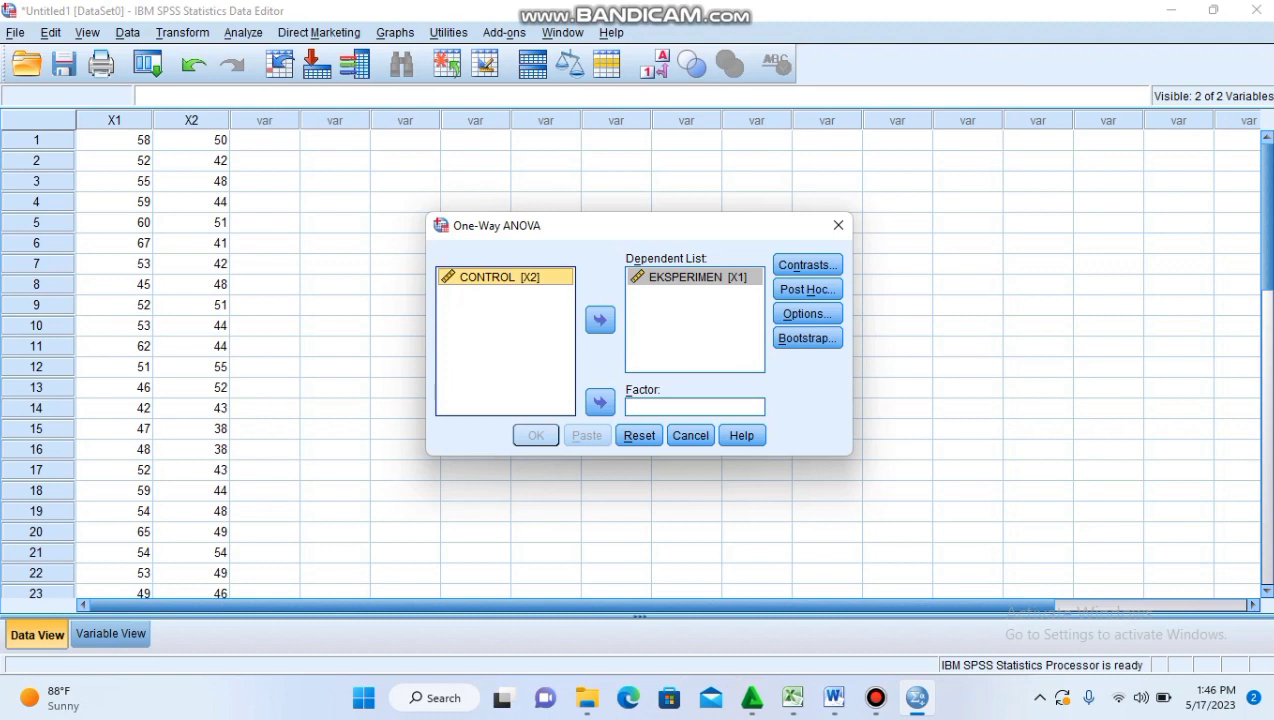
{"action": "left_click", "coordinate": [600, 402]}
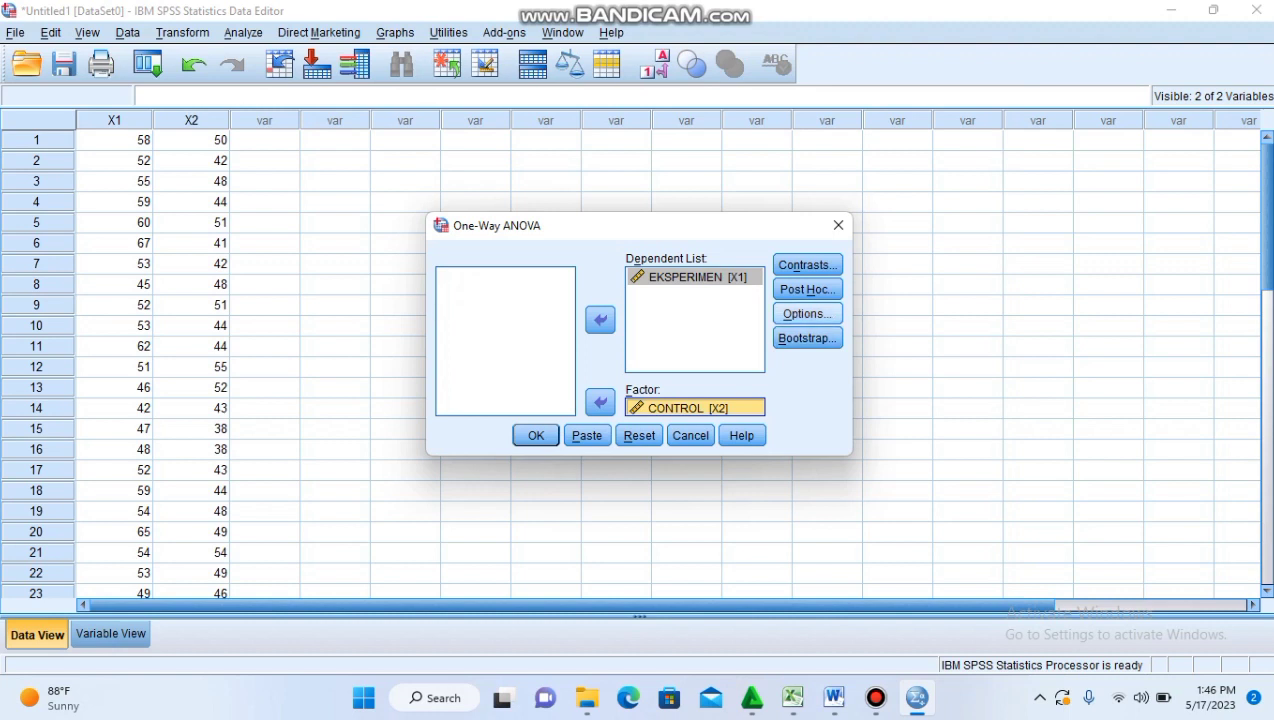
Step: Include the Homogeneity of variance test in the One-Way ANOVA options and run the analysis
{"action": "left_click", "coordinate": [807, 313]}
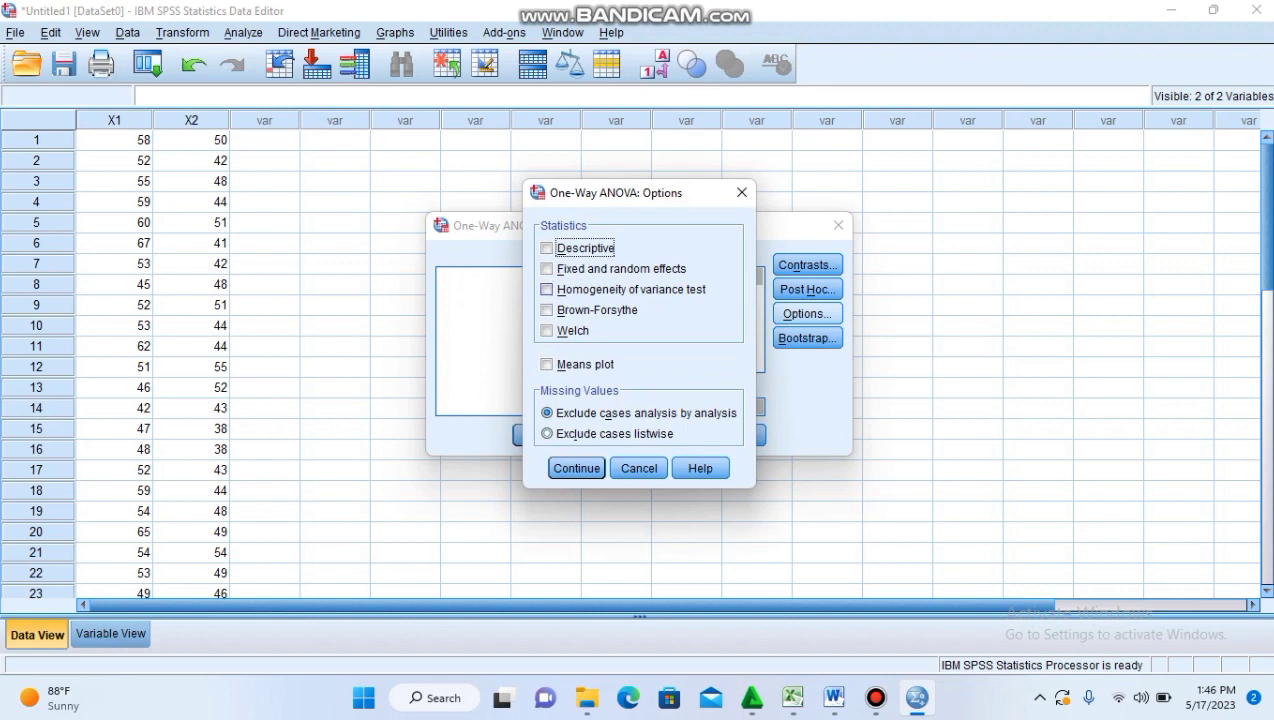
{"action": "left_click", "coordinate": [547, 289]}
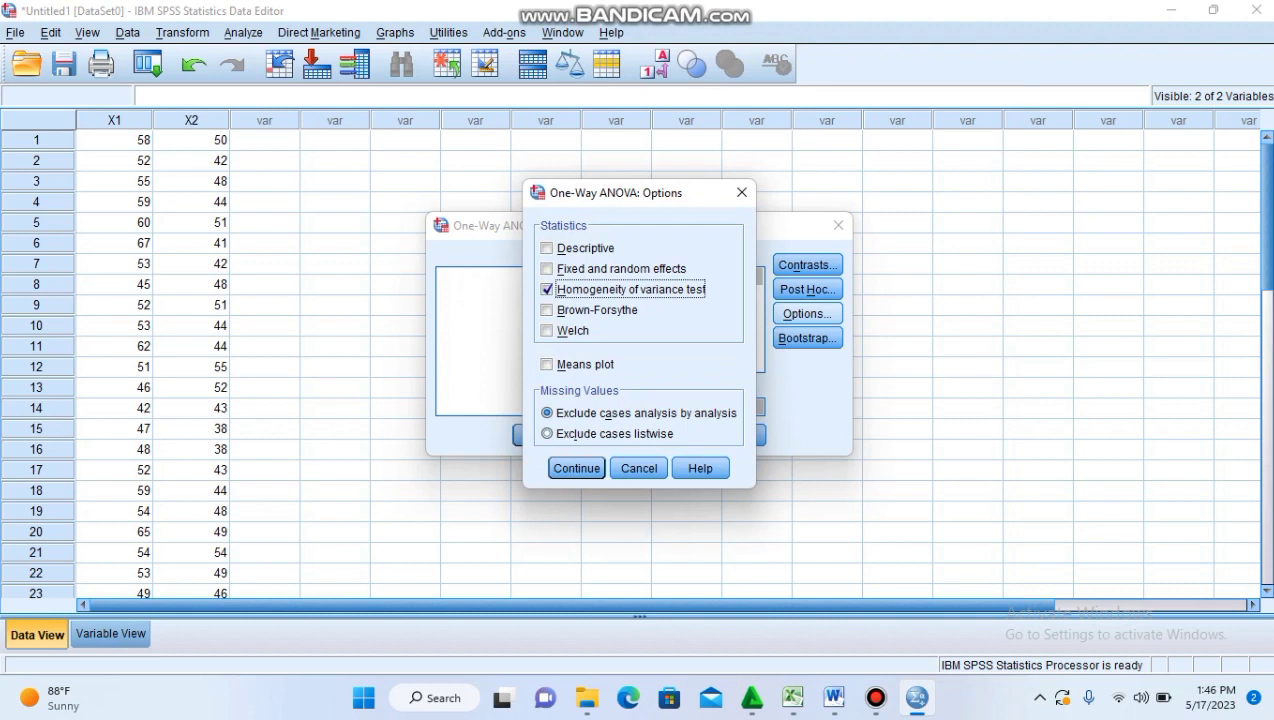
{"action": "left_click", "coordinate": [576, 468]}
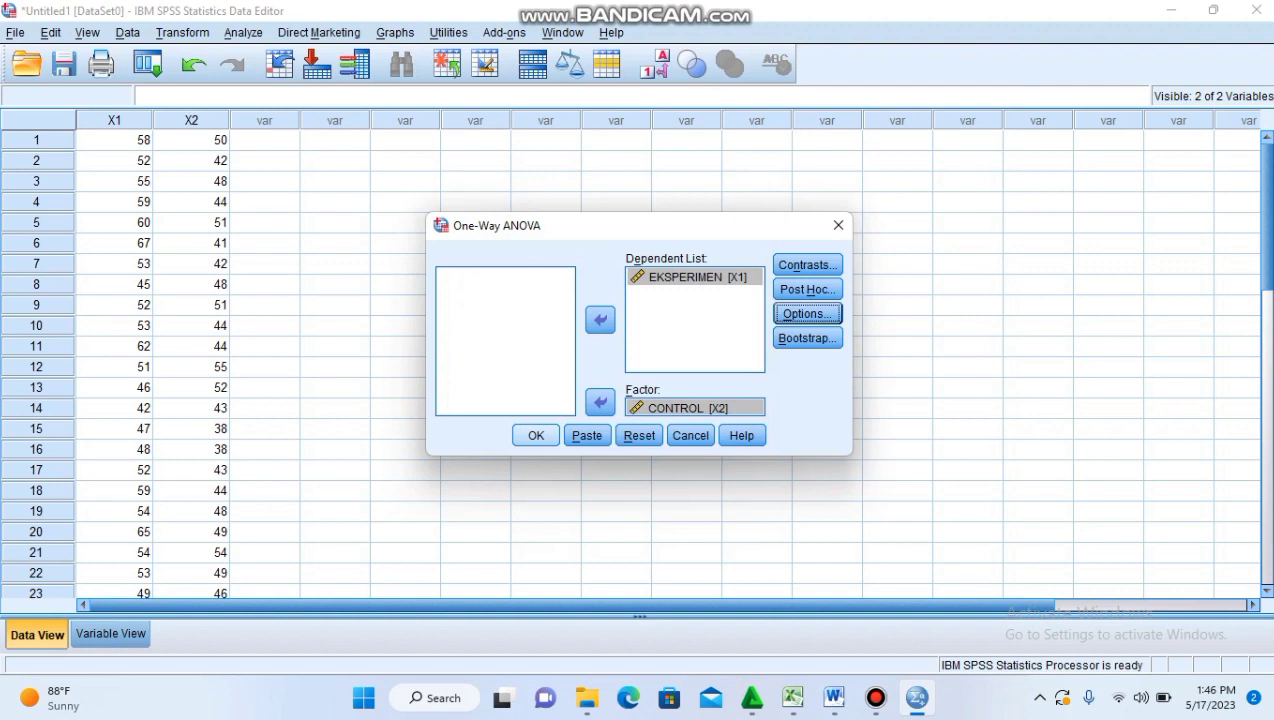
{"action": "left_click", "coordinate": [536, 435]}
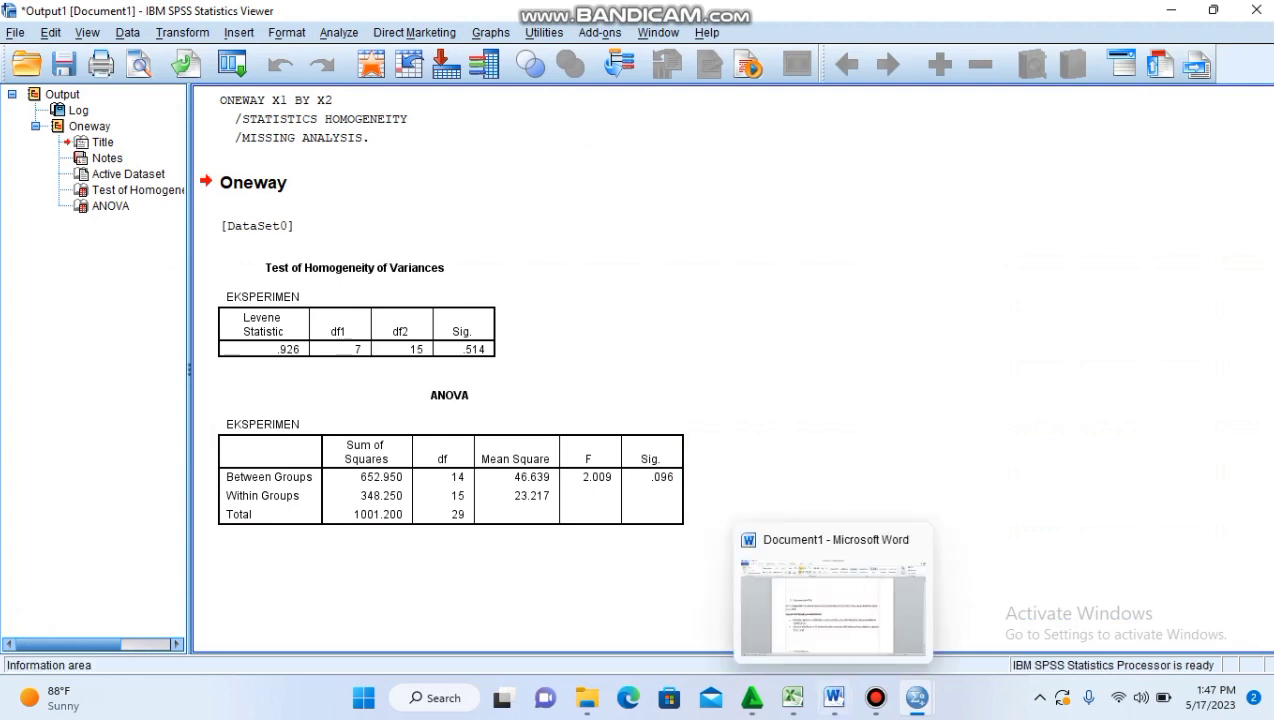
Step: Check the homogeneity decision criteria in Word against the Test of Homogeneity of Variances in the SPSS output
{"action": "left_click", "coordinate": [833, 697]}
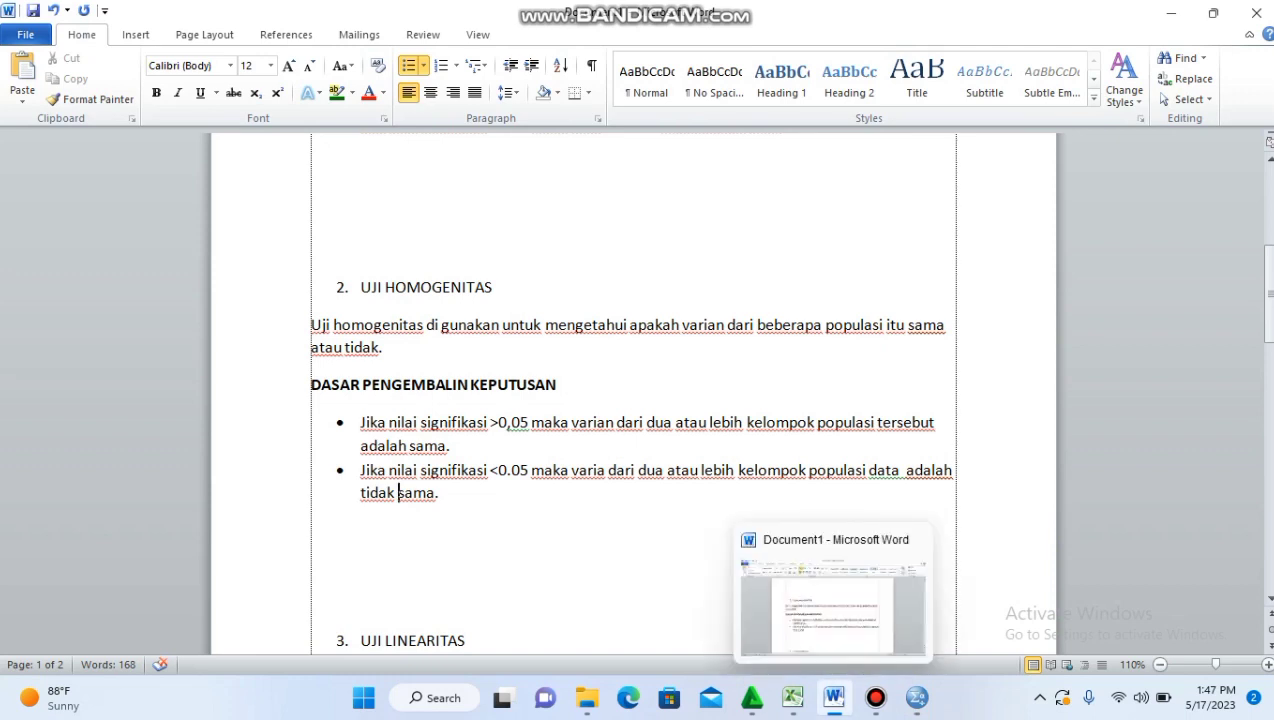
{"action": "mouse_move", "coordinate": [876, 697]}
{"action": "mouse_move", "coordinate": [917, 697]}
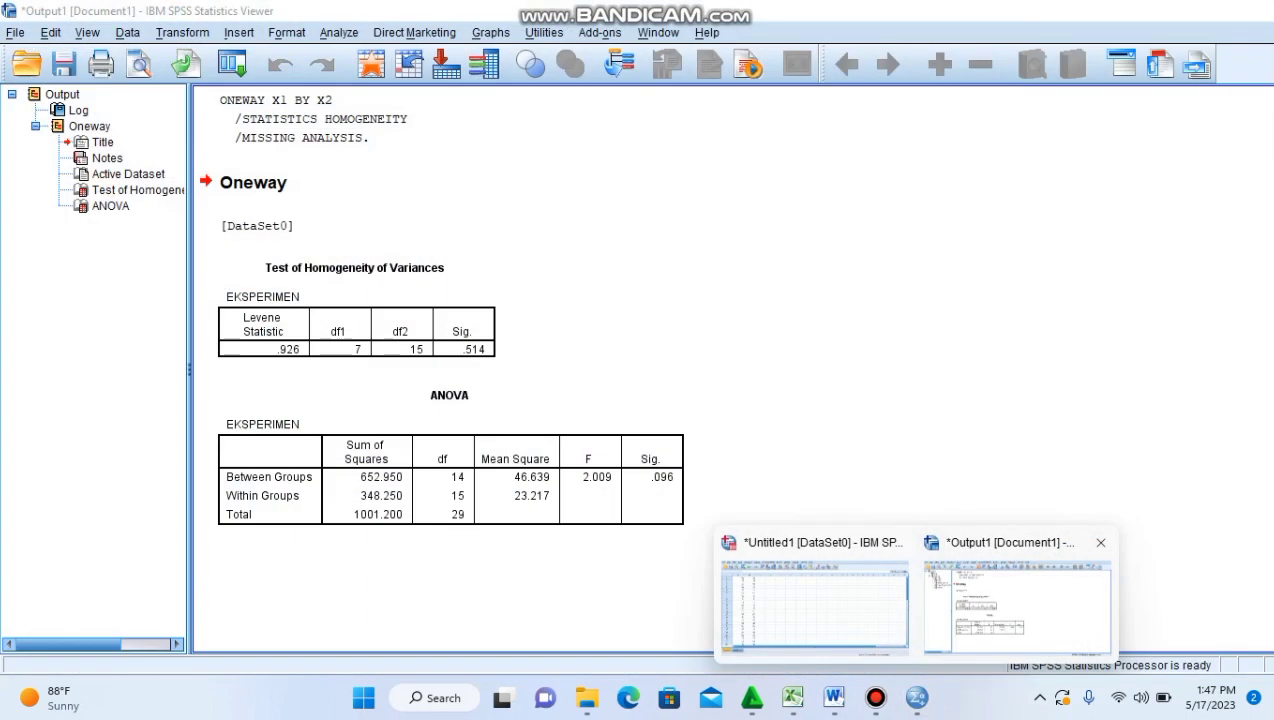
{"action": "left_click", "coordinate": [1017, 608]}
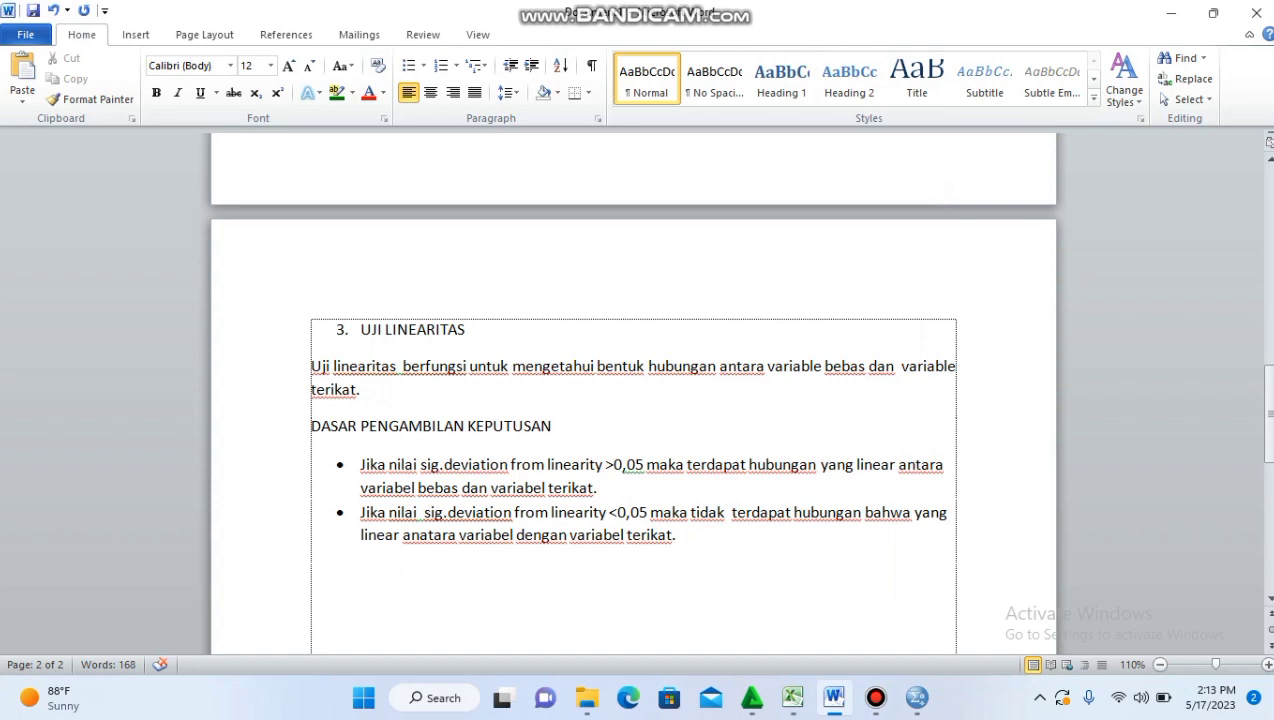
Step: Review the linearity test criteria in the Word document, and switch to the Excel workbook holding the scores
{"action": "left_click", "coordinate": [551, 426]}
{"action": "left_click", "coordinate": [792, 697]}
{"action": "left_click", "coordinate": [713, 595]}
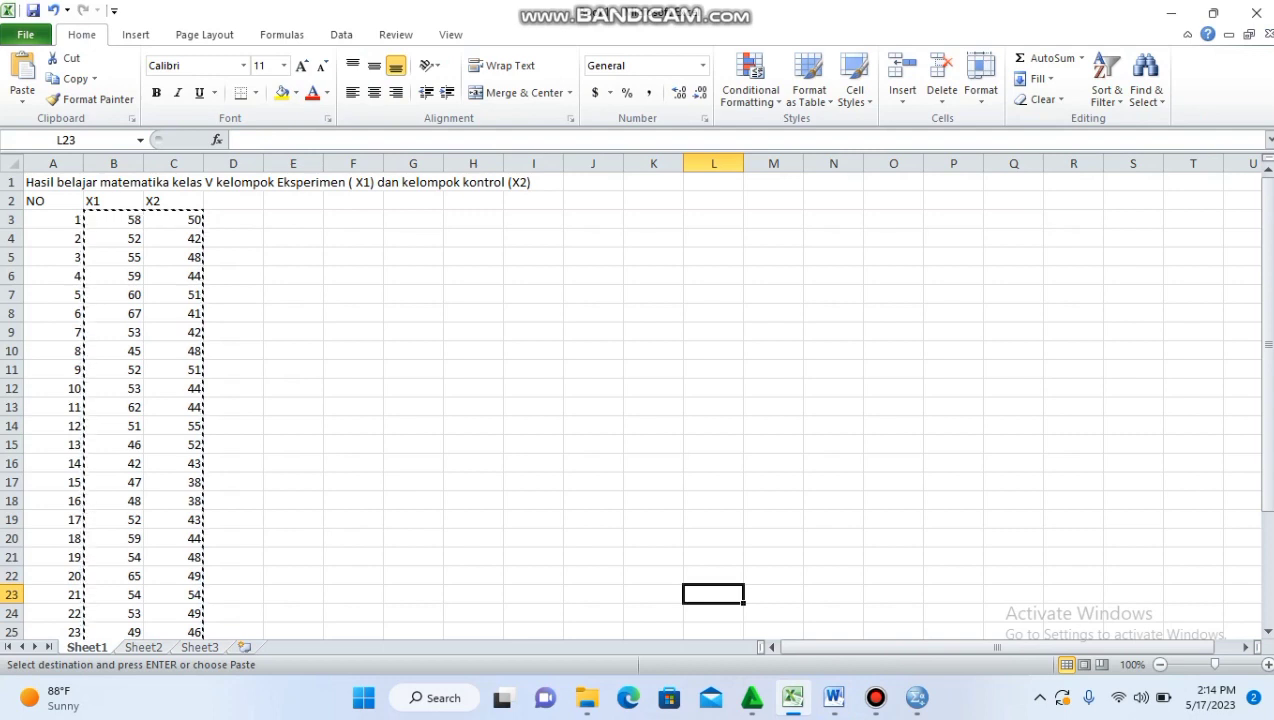
{"action": "left_click", "coordinate": [114, 220]}
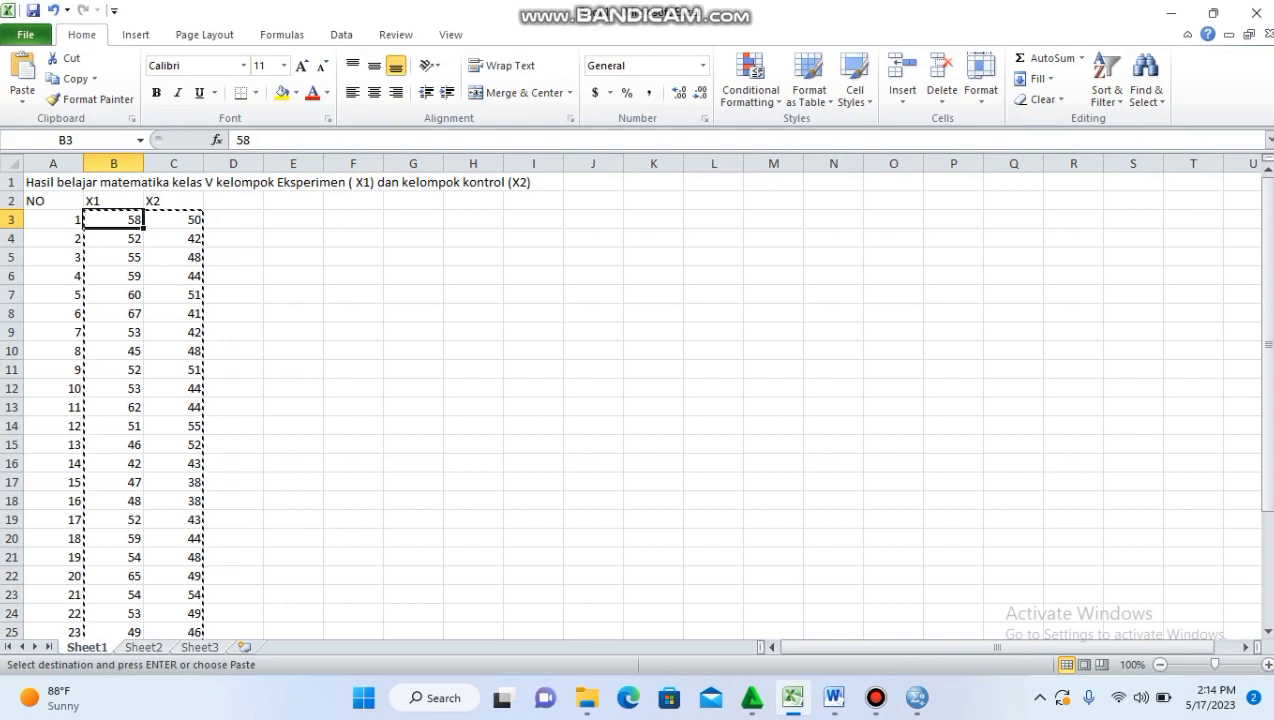
{"action": "mouse_move", "coordinate": [140, 211]}
{"action": "left_mouse_down"}
{"action": "mouse_move", "coordinate": [192, 201]}
{"action": "mouse_move", "coordinate": [180, 238]}
{"action": "mouse_move", "coordinate": [132, 222]}
{"action": "left_mouse_up"}
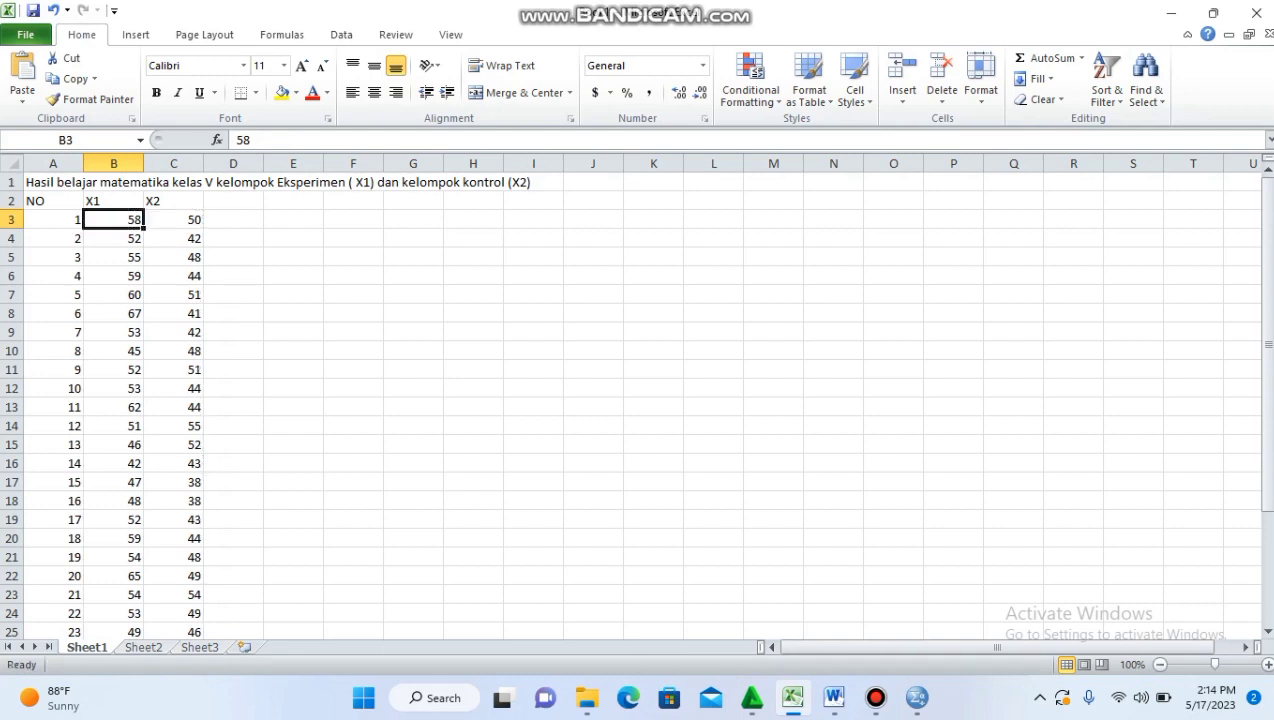
{"action": "left_click", "coordinate": [133, 228]}
{"action": "mouse_move", "coordinate": [133, 228]}
{"action": "left_mouse_down"}
{"action": "mouse_move", "coordinate": [190, 337]}
{"action": "mouse_move", "coordinate": [190, 228]}
{"action": "mouse_move", "coordinate": [133, 226]}
{"action": "left_mouse_up"}
{"action": "double_click", "coordinate": [126, 220]}
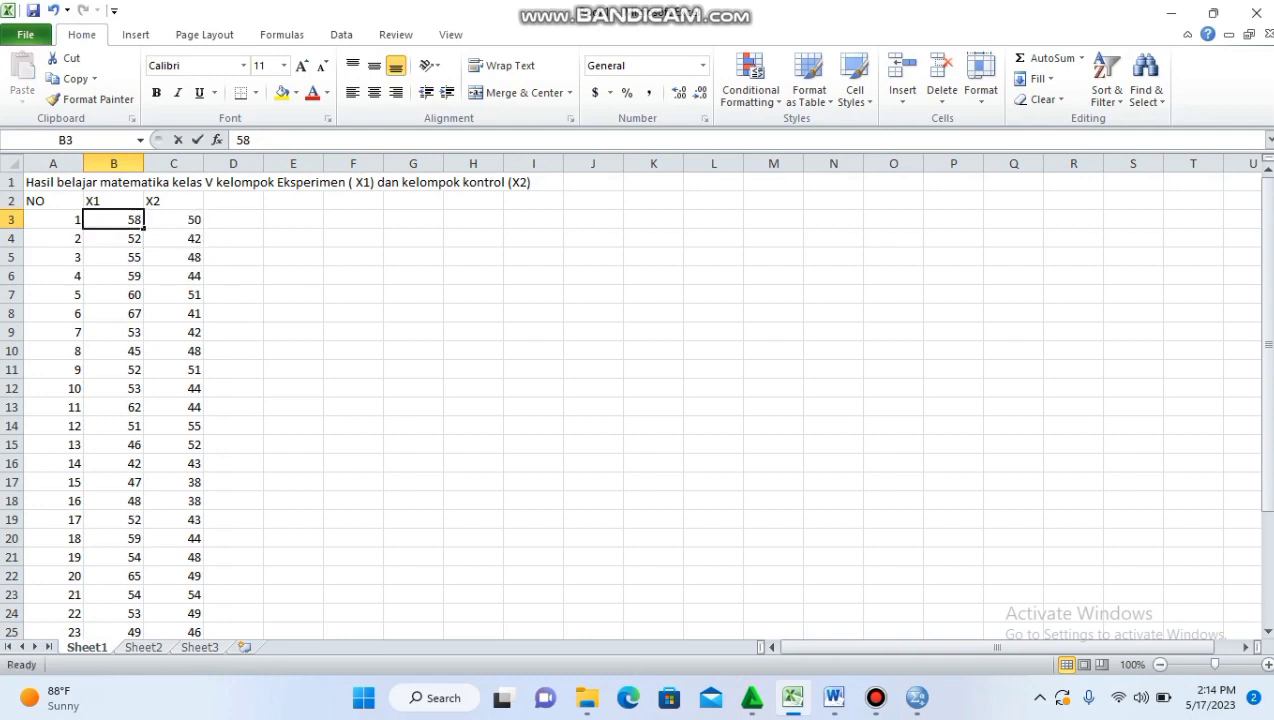
{"action": "key", "text": "shift+End"}
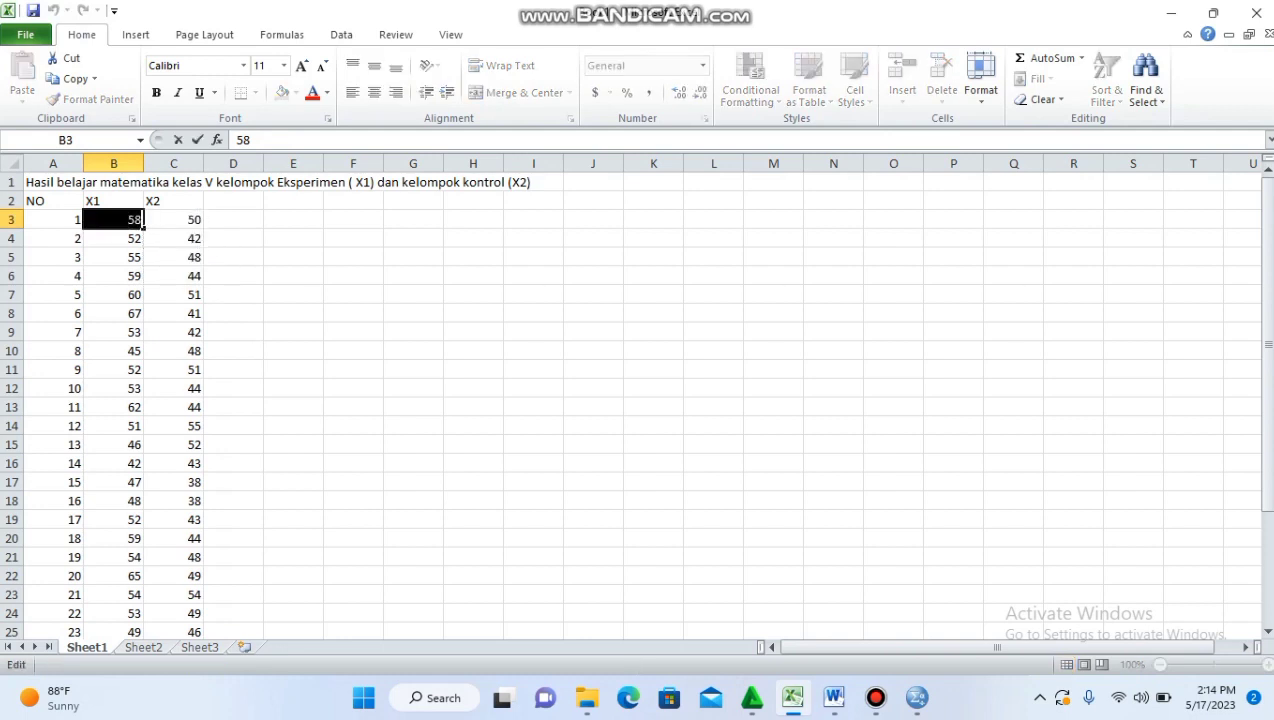
{"action": "key", "text": "Escape"}
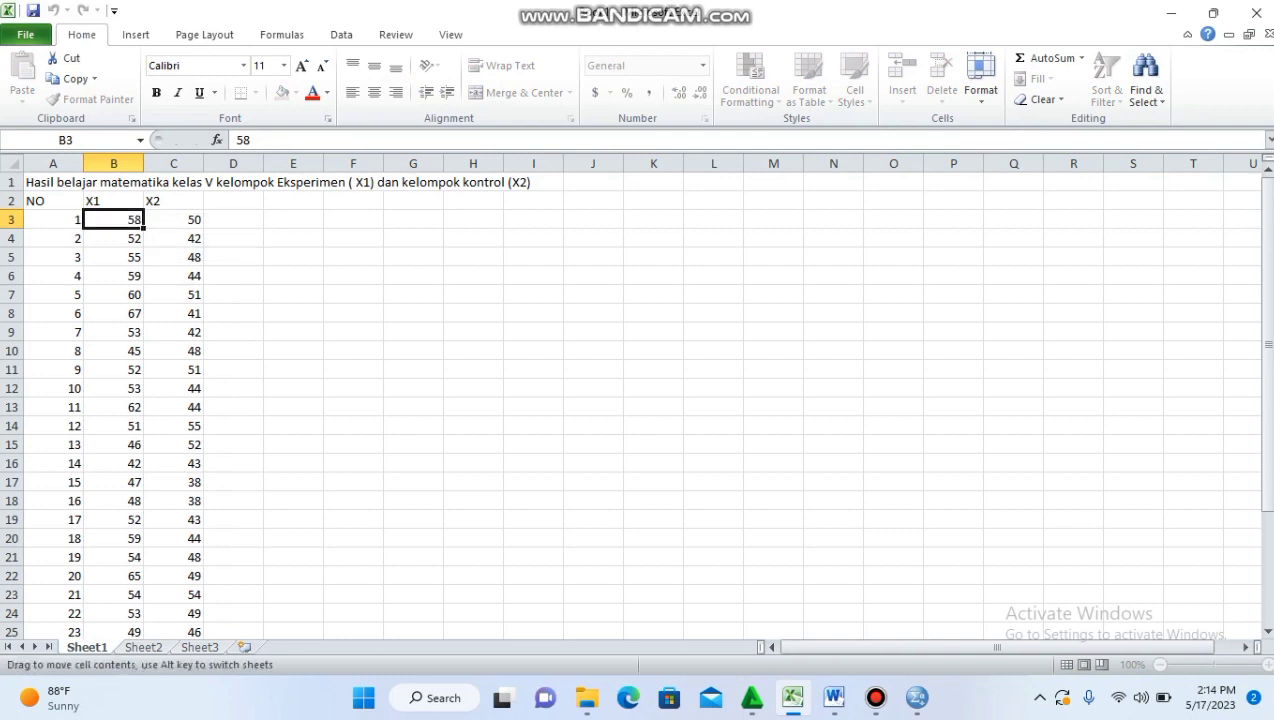
{"action": "key", "text": "ctrl+Down"}
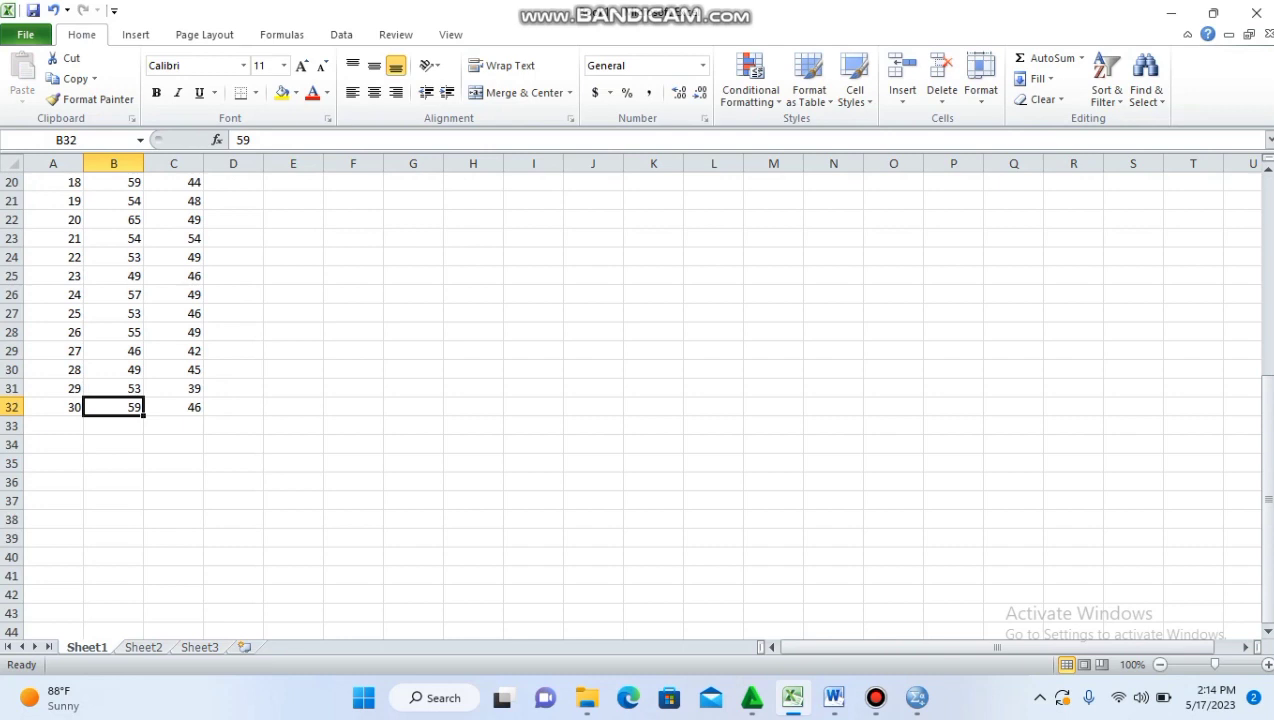
{"action": "left_click", "coordinate": [54, 10]}
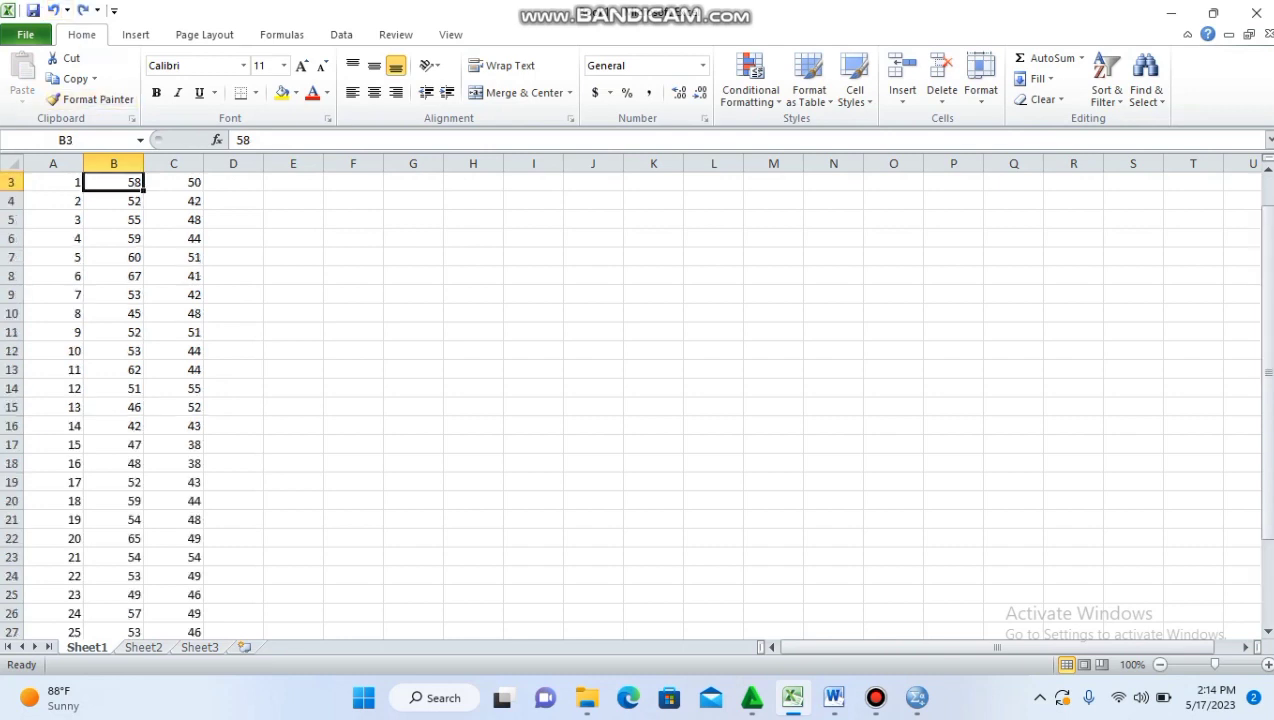
{"action": "mouse_move", "coordinate": [143, 183]}
{"action": "left_mouse_down"}
{"action": "mouse_move", "coordinate": [170, 219]}
{"action": "mouse_move", "coordinate": [138, 200]}
{"action": "mouse_move", "coordinate": [138, 184]}
{"action": "left_mouse_up"}
{"action": "double_click", "coordinate": [134, 182]}
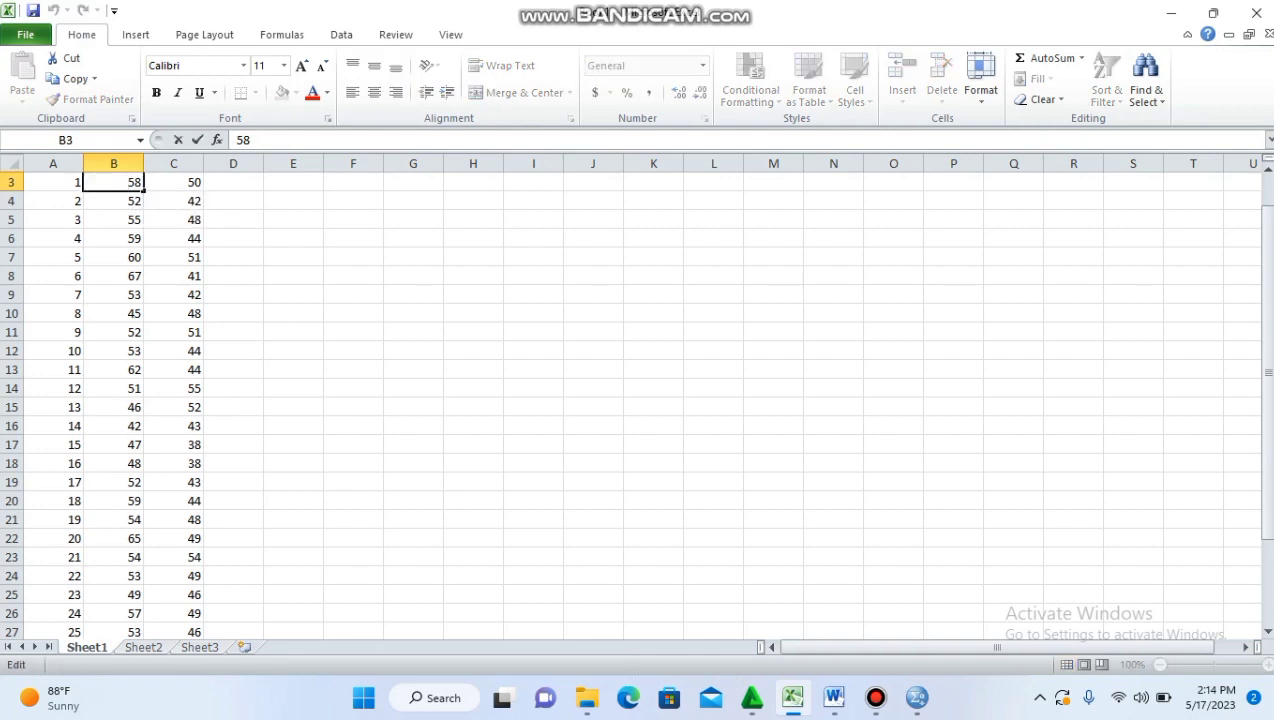
{"action": "left_click", "coordinate": [118, 220]}
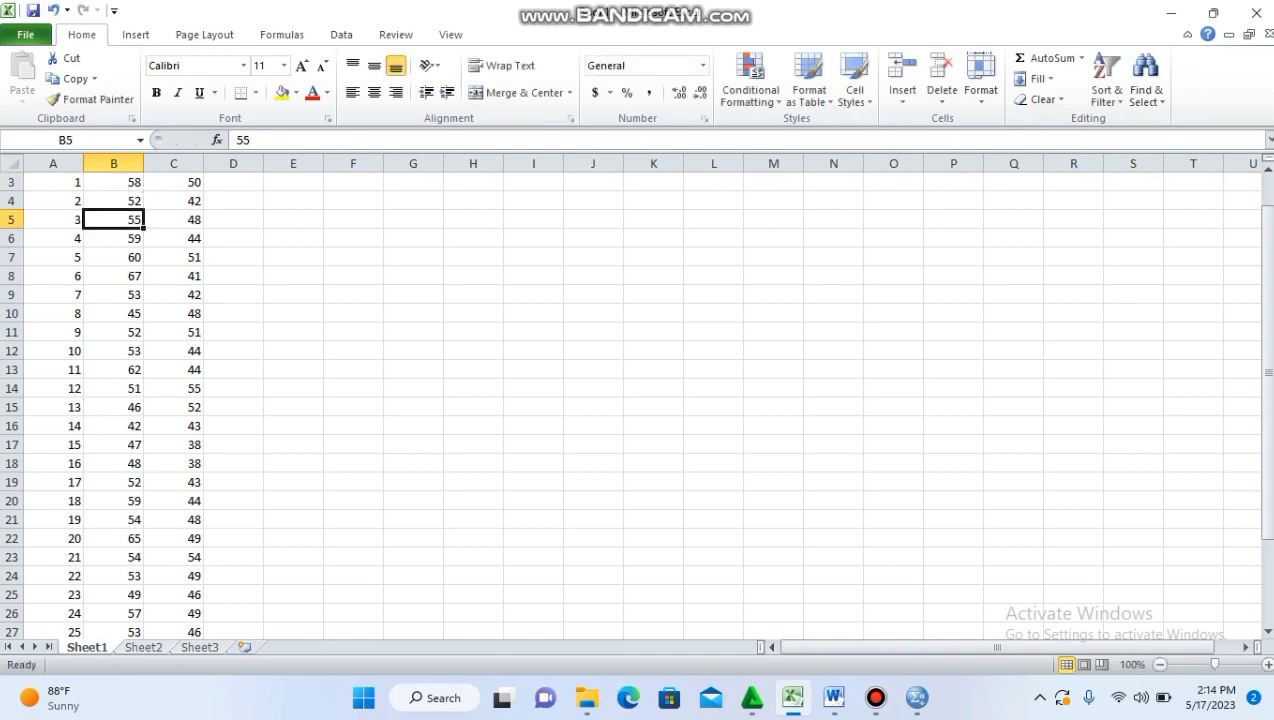
Step: Copy the X1 and X2 scores in B3:C32 and paste them into the empty SPSS data sheet from its first cell
{"action": "left_click", "coordinate": [118, 183]}
{"action": "left_click_drag", "start_coordinate": [118, 183], "coordinate": [200, 600]}
{"action": "key", "text": "ctrl+c"}
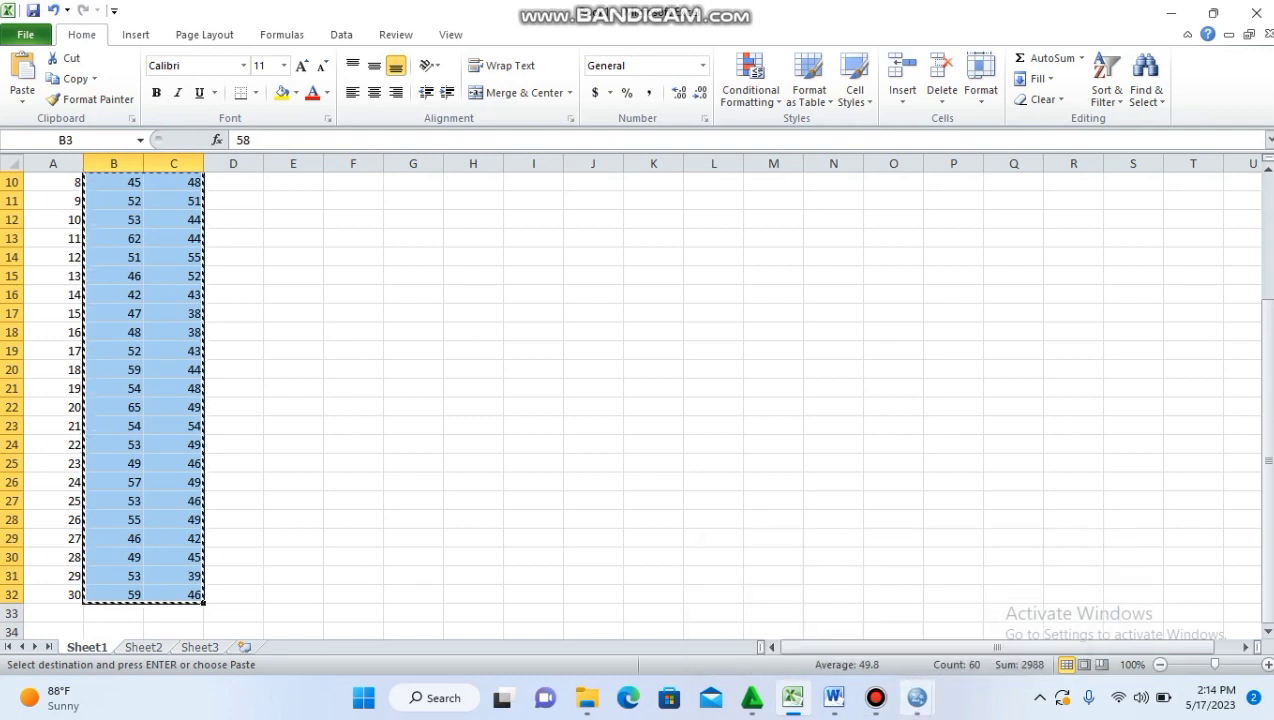
{"action": "left_click", "coordinate": [917, 698]}
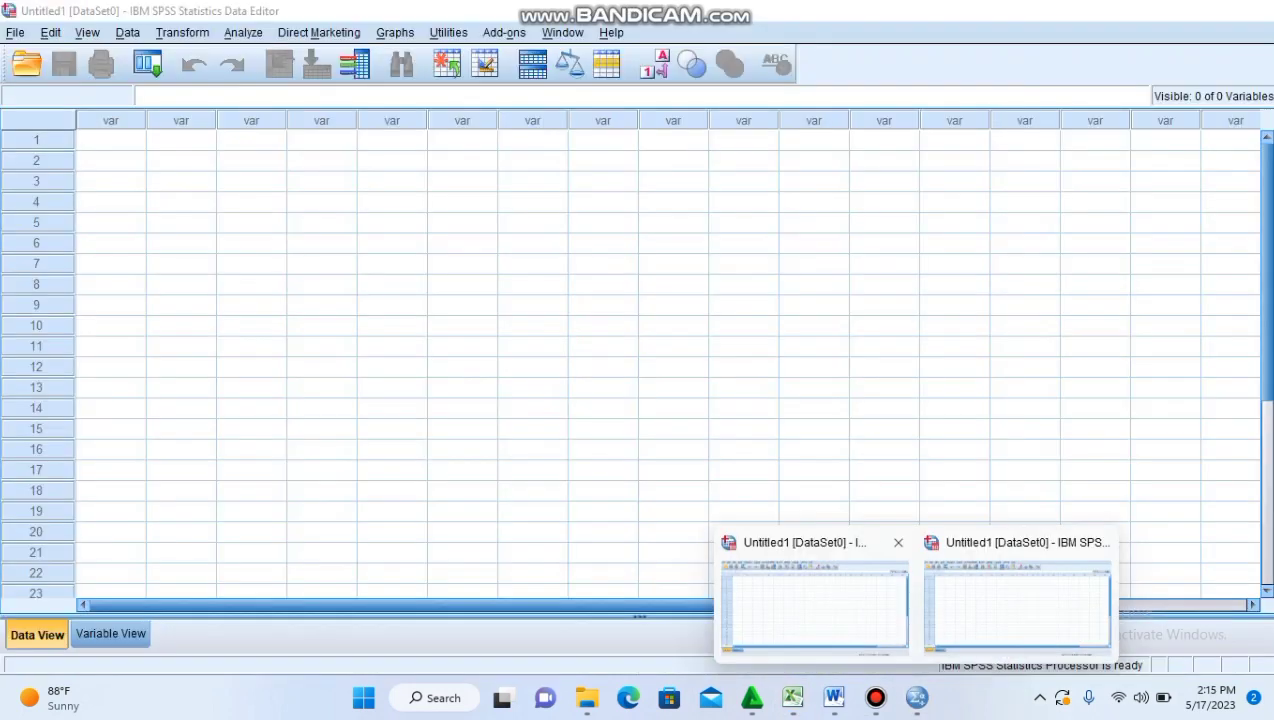
{"action": "left_click", "coordinate": [815, 606]}
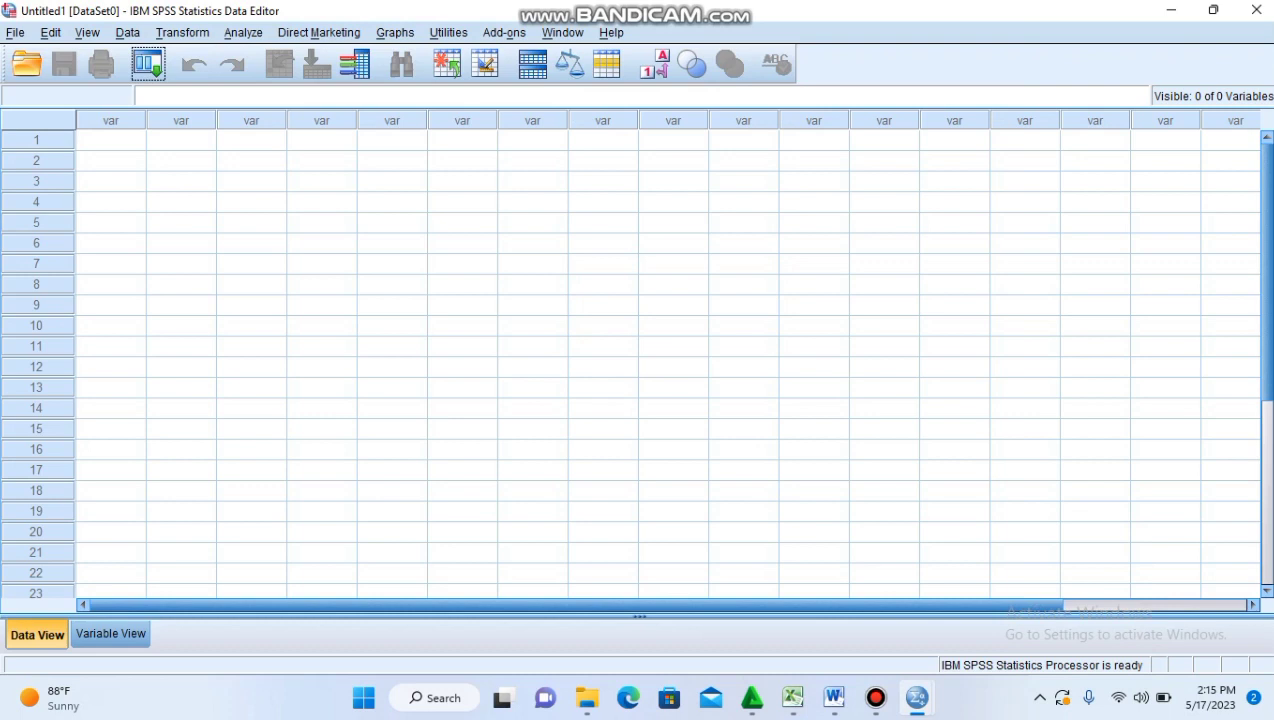
{"action": "left_click", "coordinate": [110, 140]}
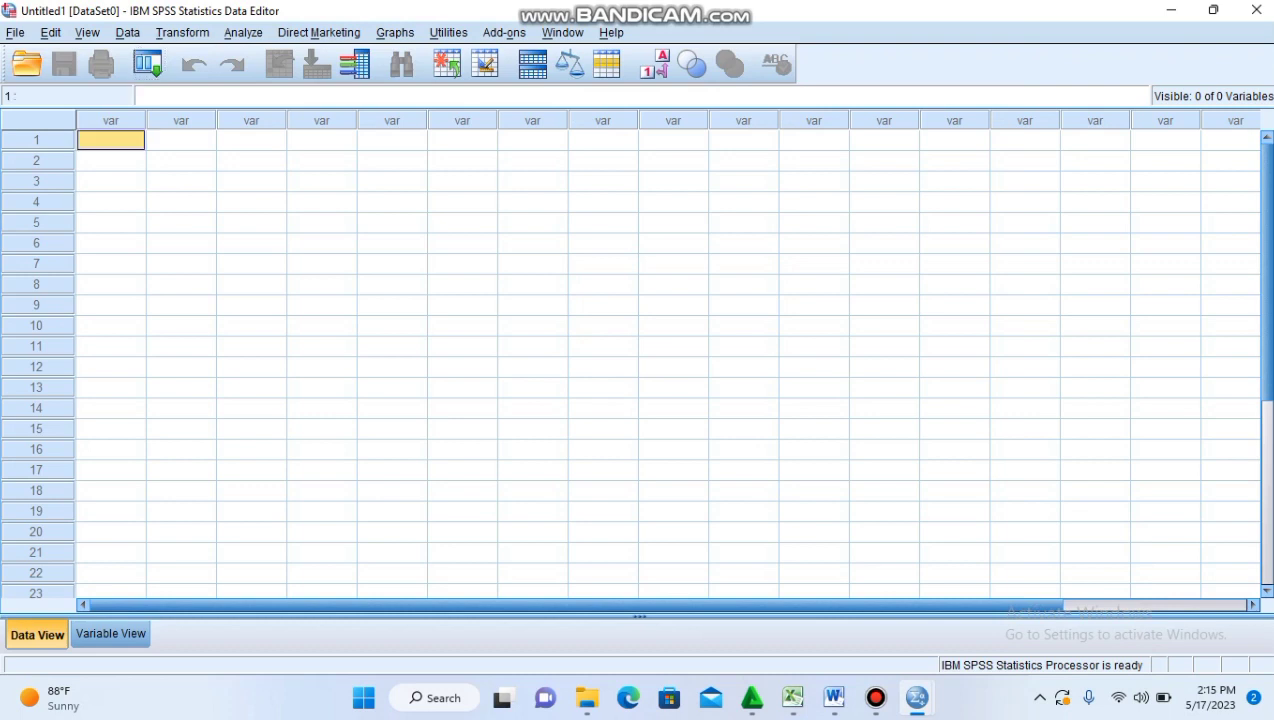
{"action": "key", "text": "ctrl+v"}
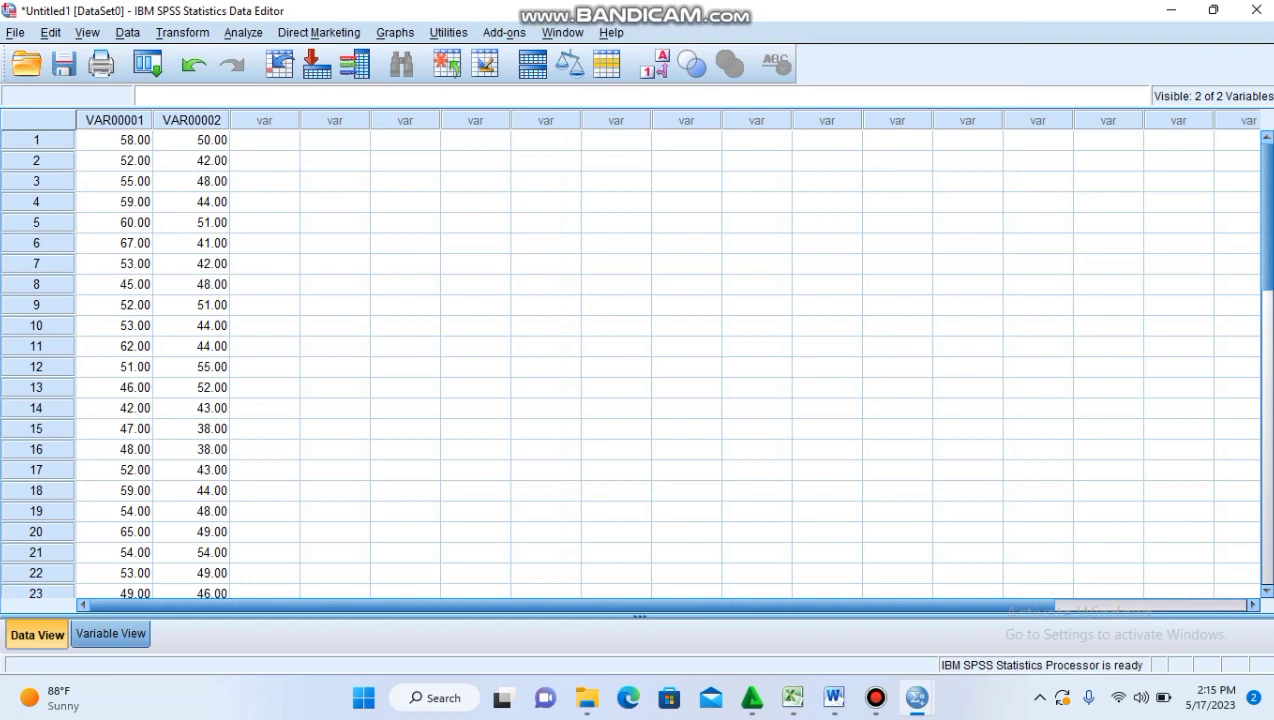
Step: Rename the two pasted variables as X1 and X2
{"action": "left_click", "coordinate": [111, 634]}
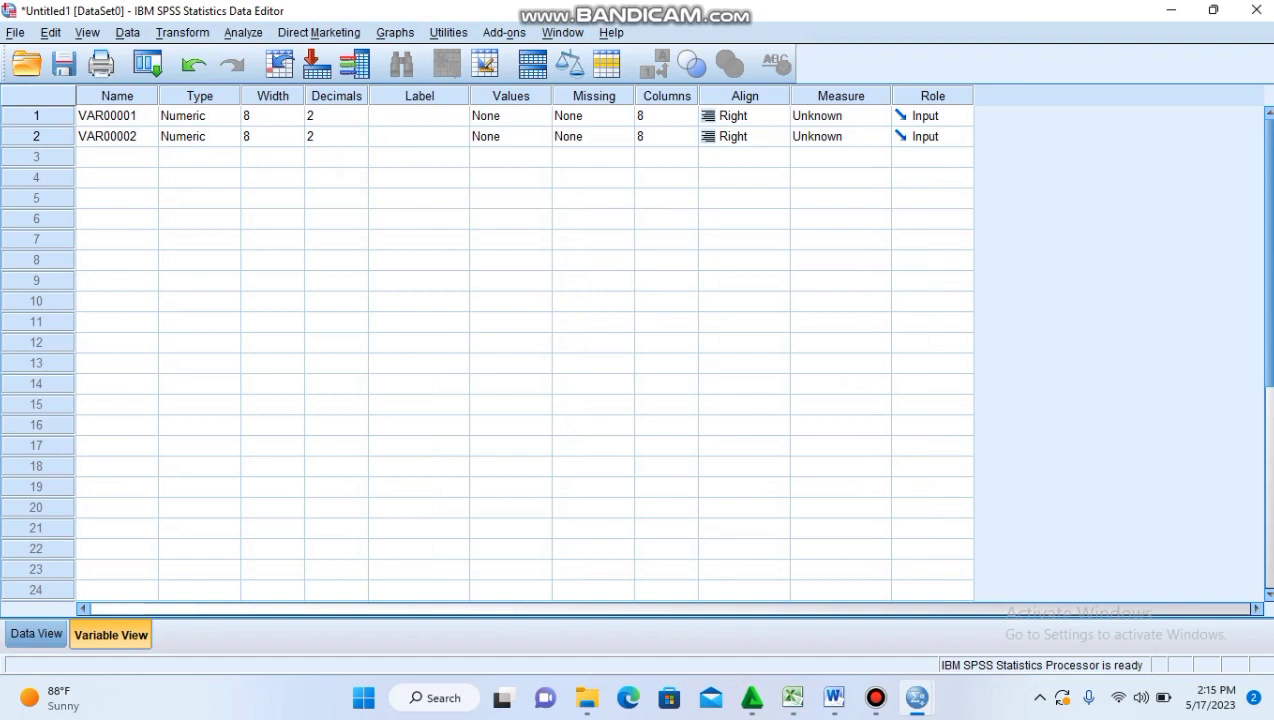
{"action": "left_click", "coordinate": [117, 116]}
{"action": "key", "text": "BackSpace"}
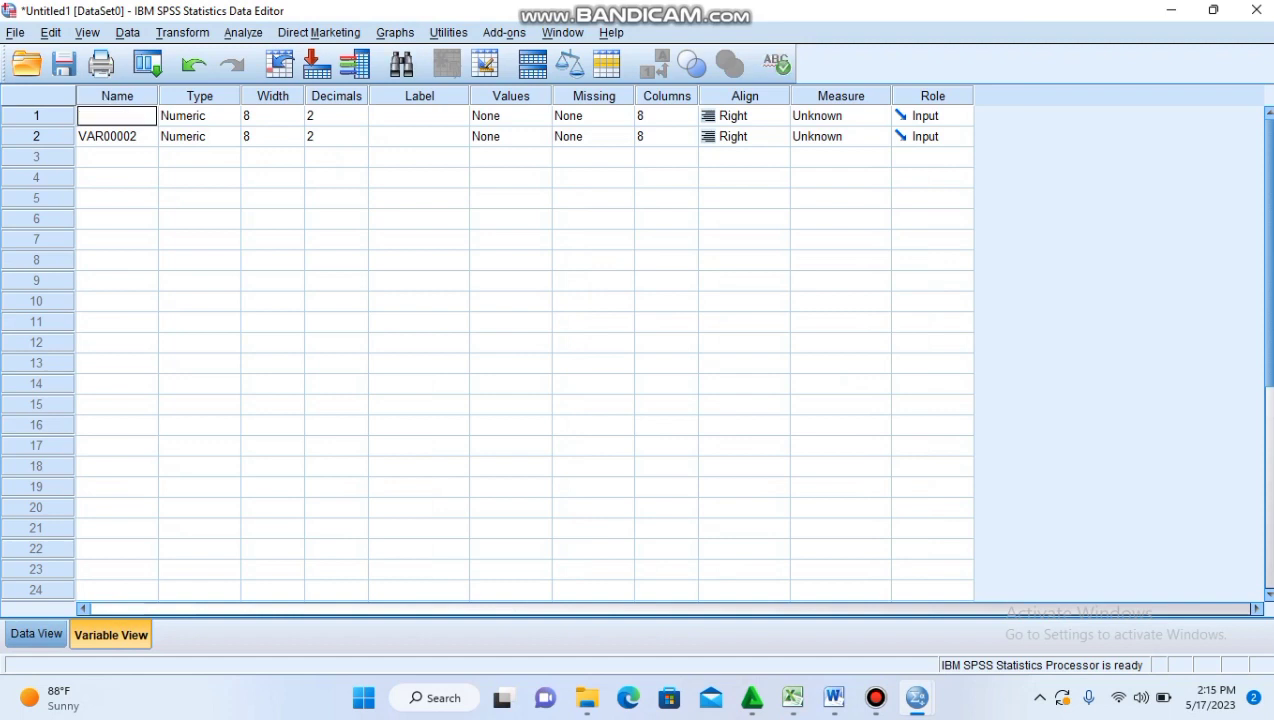
{"action": "type", "text": "X1"}
{"action": "key", "text": "Return"}
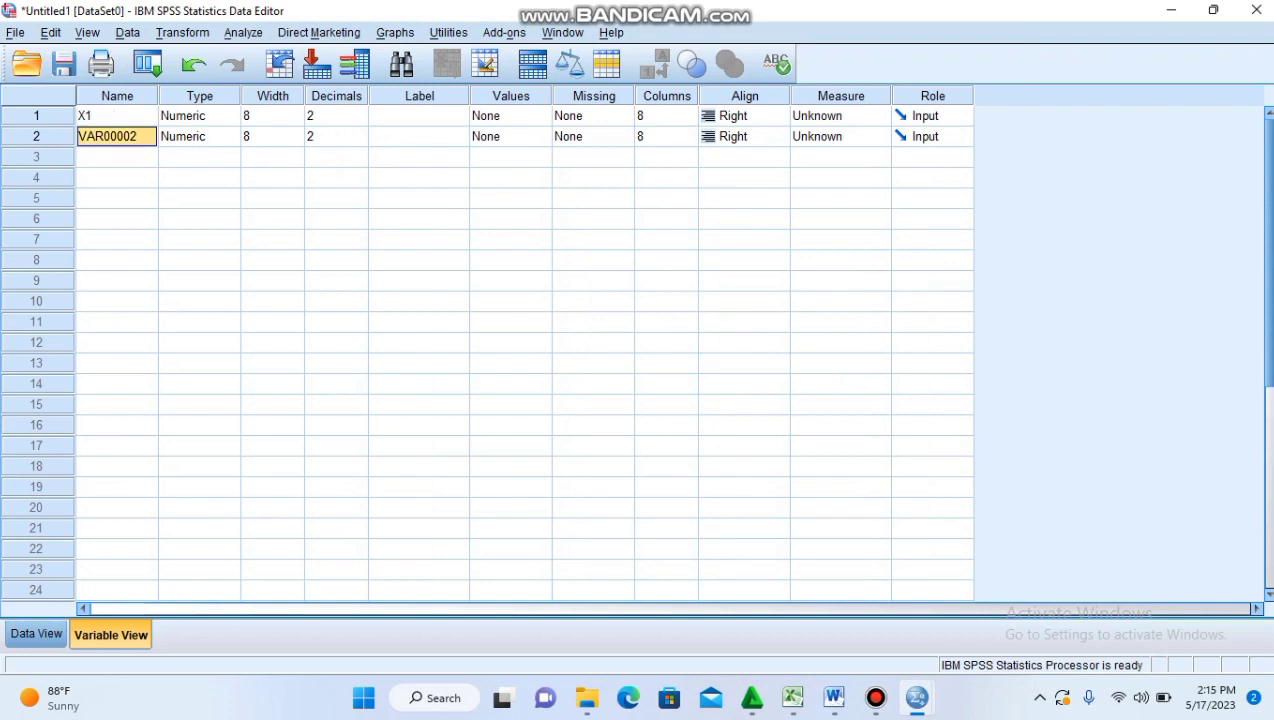
{"action": "key", "text": "BackSpace"}
{"action": "type", "text": "X2"}
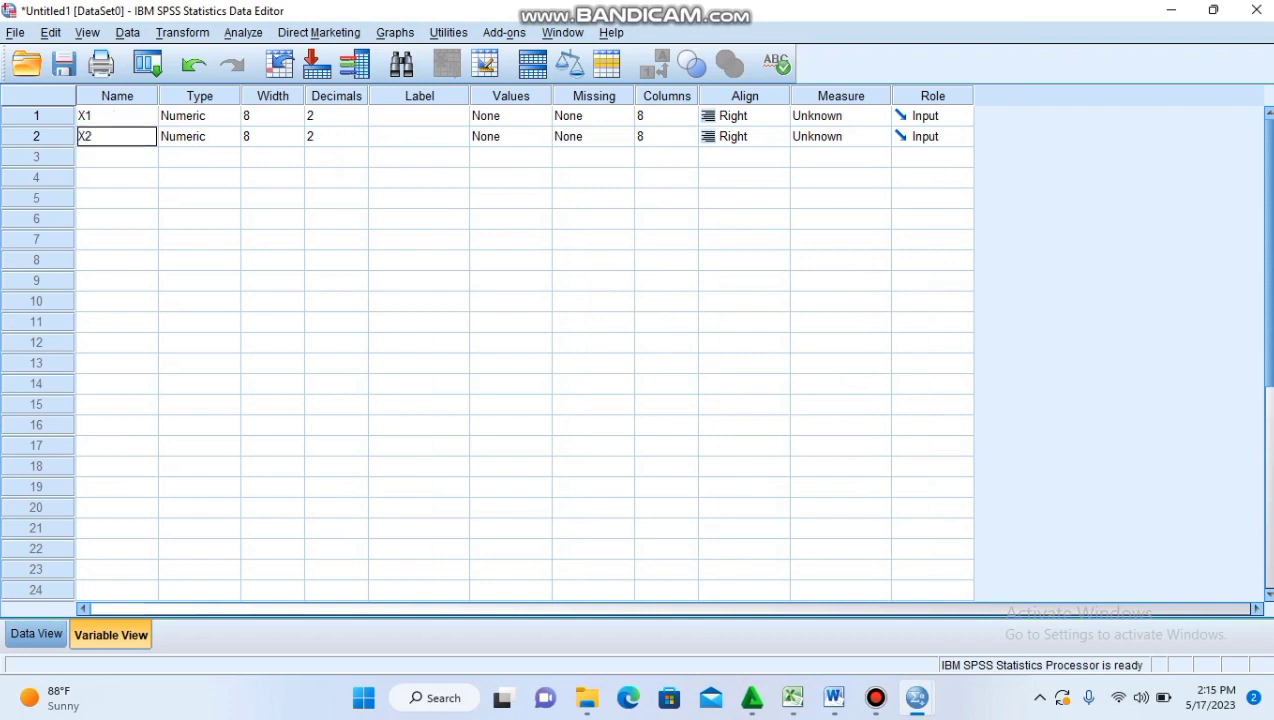
Step: Set the decimals of both variables, X1 and X2, to 0
{"action": "left_click", "coordinate": [338, 116]}
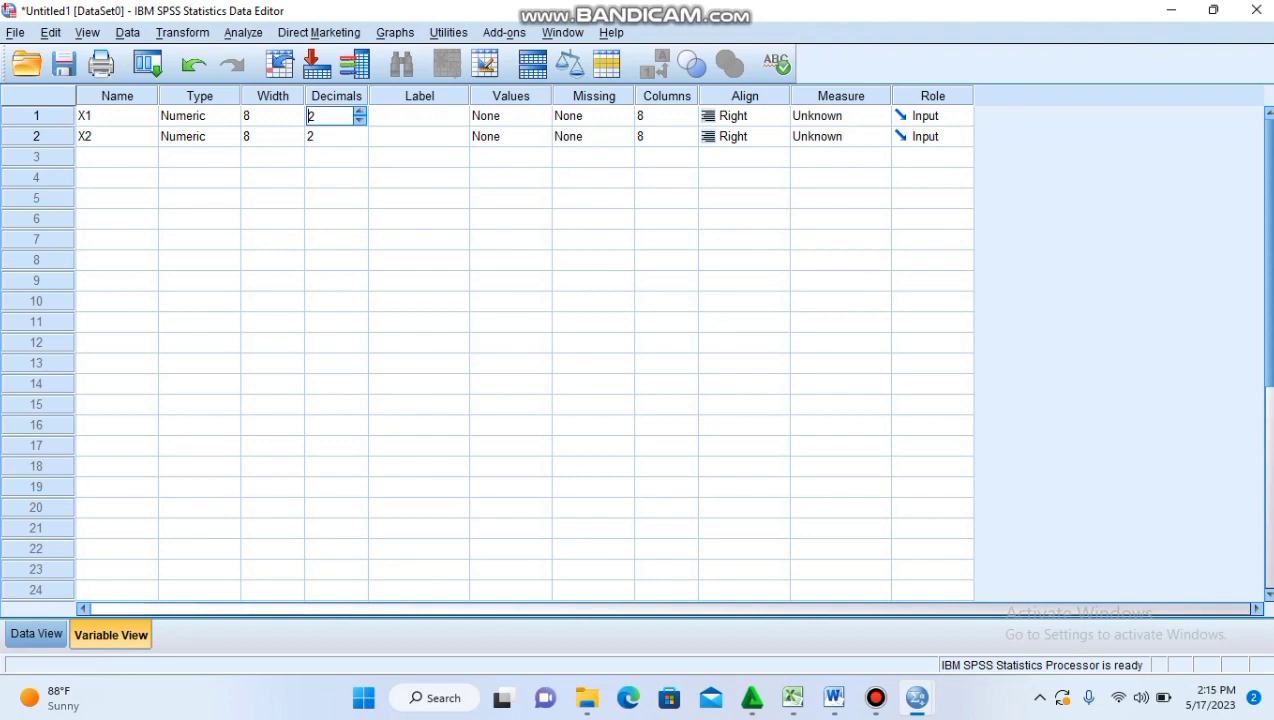
{"action": "left_click", "coordinate": [360, 121]}
{"action": "left_click", "coordinate": [360, 121]}
{"action": "left_click", "coordinate": [360, 132]}
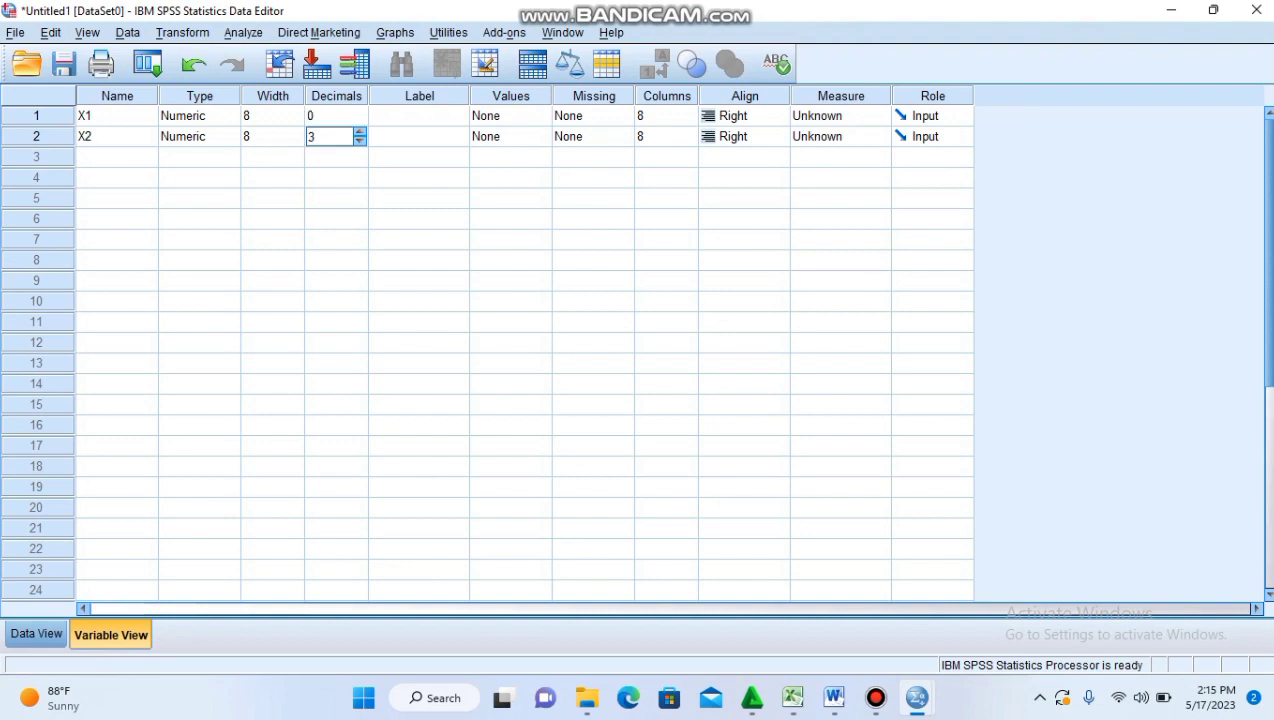
{"action": "left_click", "coordinate": [360, 141]}
{"action": "left_click", "coordinate": [360, 141]}
Step: Label variable X1 as EKSPERIMEN and variable X2 as CONTROL
{"action": "left_click", "coordinate": [419, 116]}
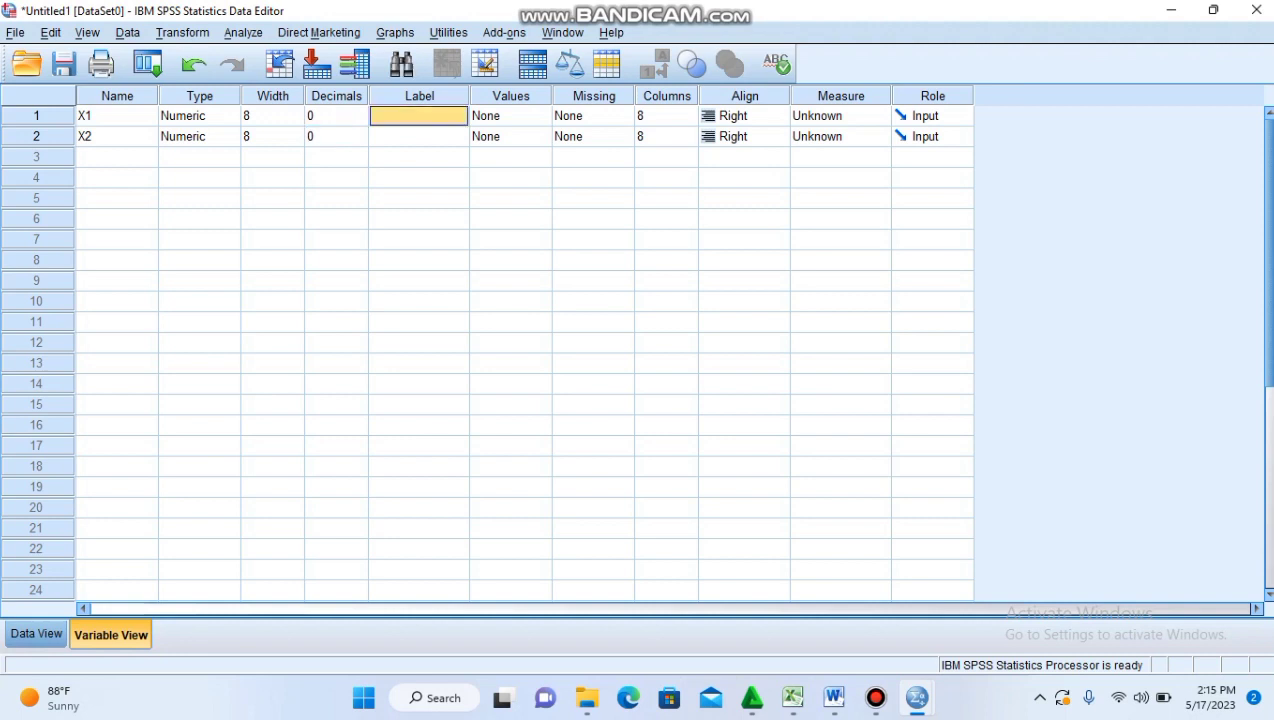
{"action": "type", "text": "E"}
{"action": "type", "text": "K"}
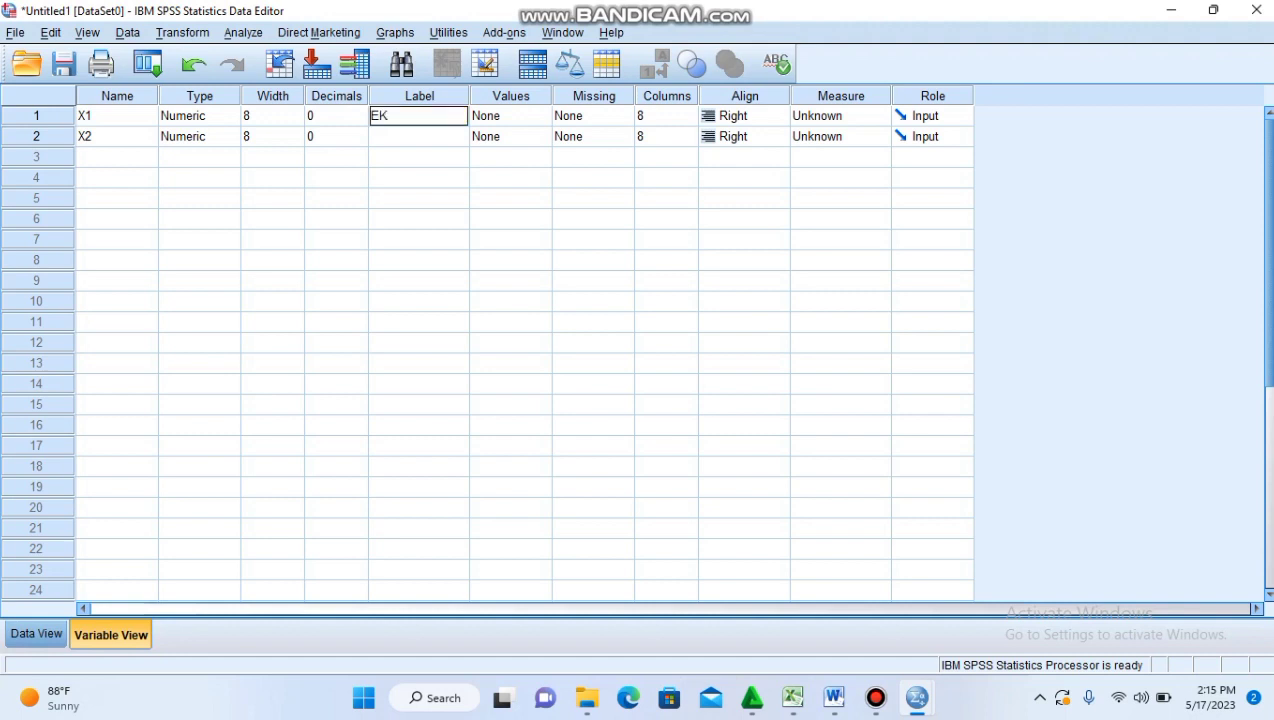
{"action": "type", "text": "SPERIMEN"}
{"action": "key", "text": "Return"}
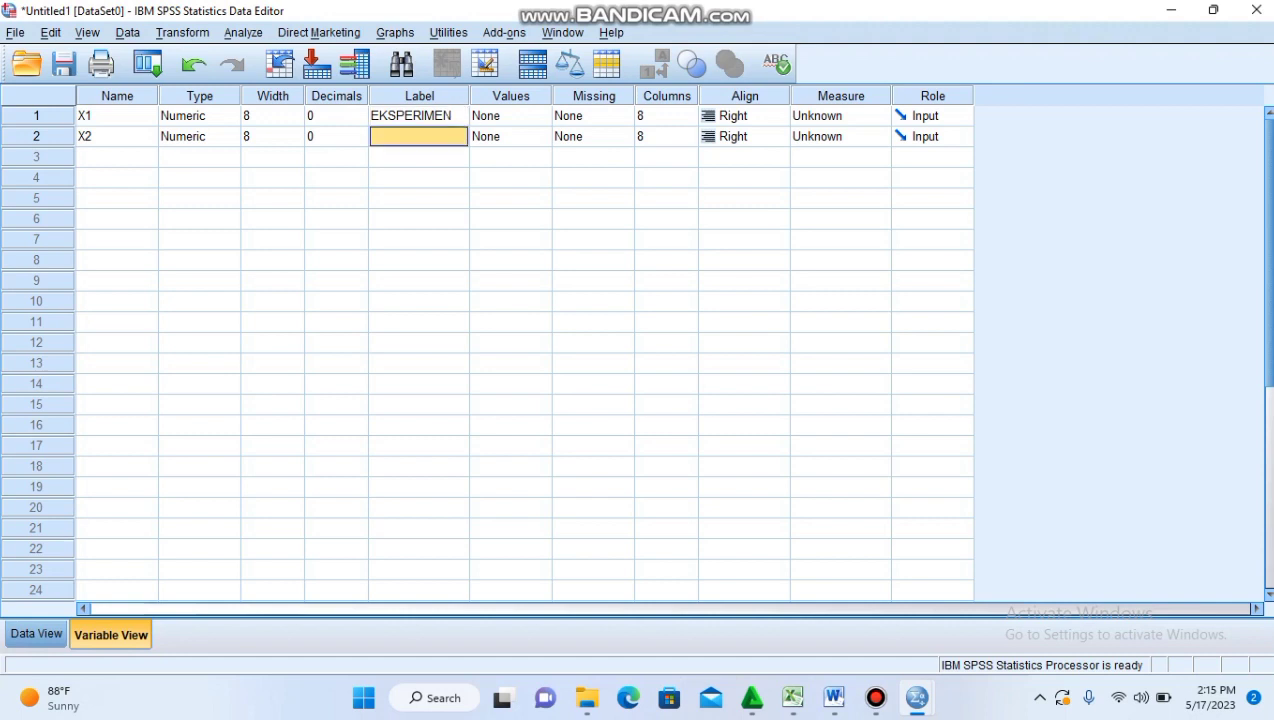
{"action": "type", "text": "CONTROL"}
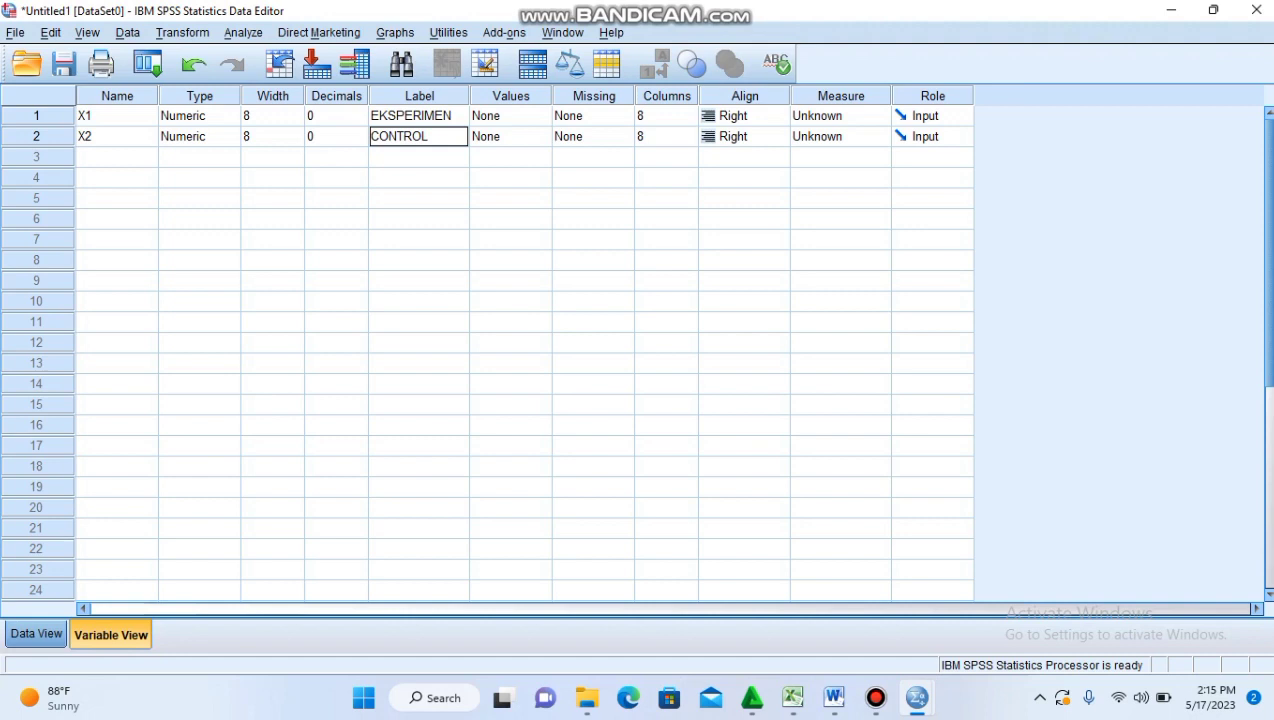
Step: Set up a Compare Means analysis with EKSPERIMEN [X1] as the independent variable and CONTROL [X2] as the dependent variable
{"action": "left_click", "coordinate": [36, 634]}
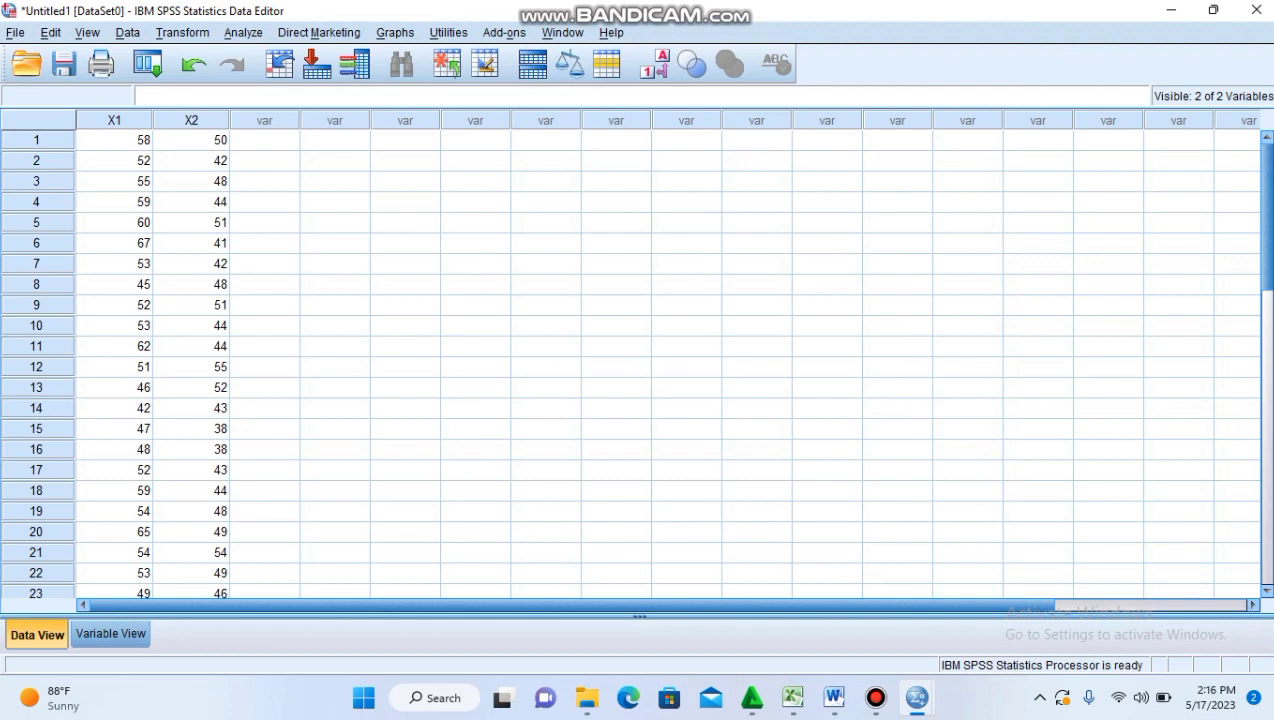
{"action": "left_click", "coordinate": [243, 33]}
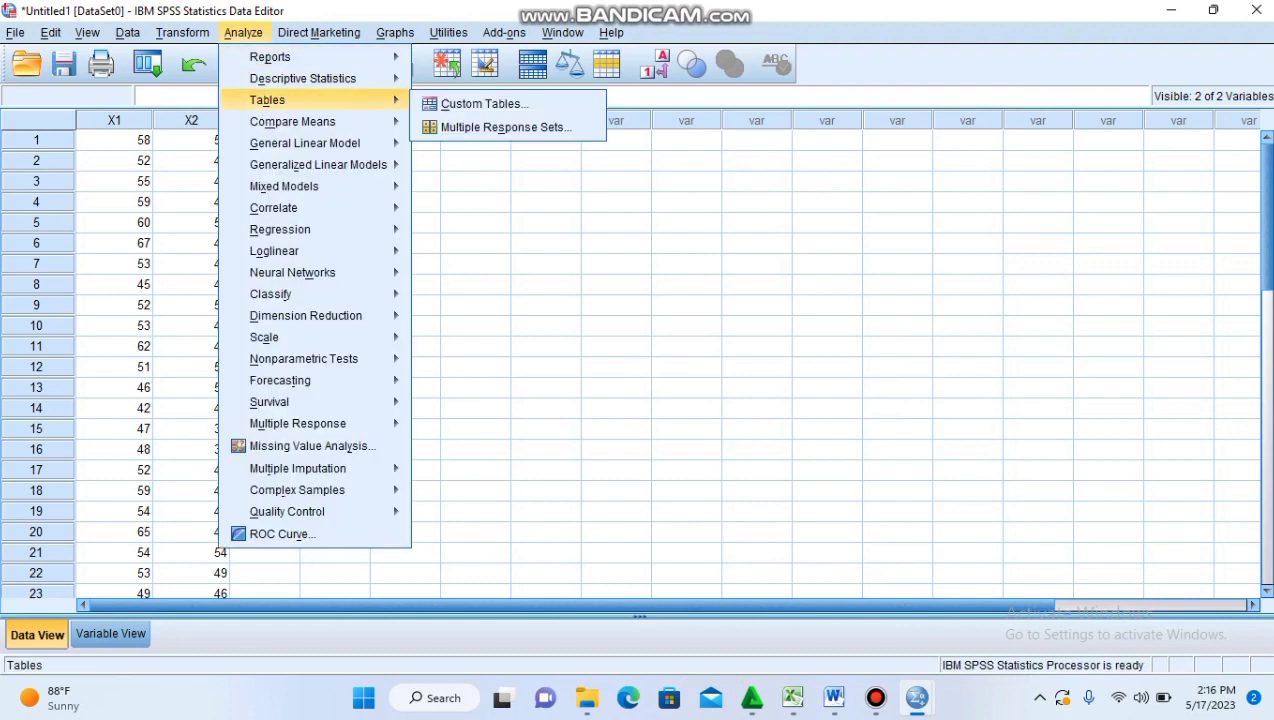
{"action": "mouse_move", "coordinate": [293, 121]}
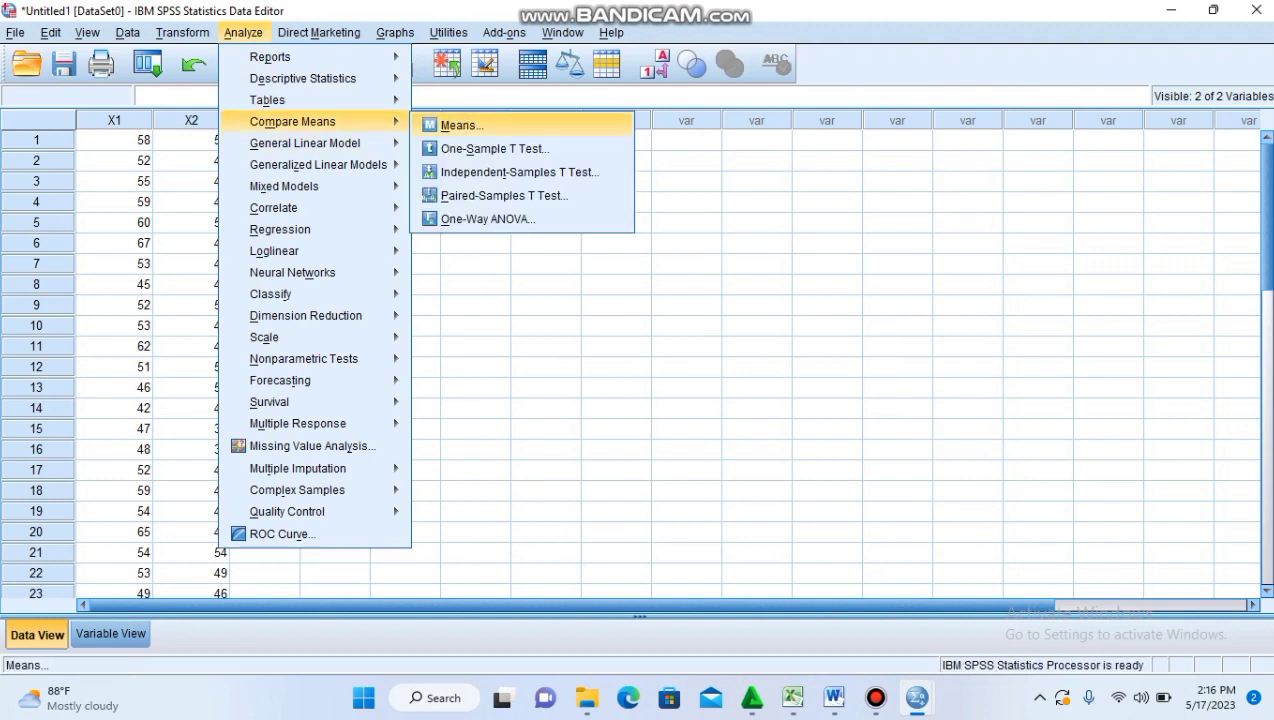
{"action": "left_click", "coordinate": [460, 125]}
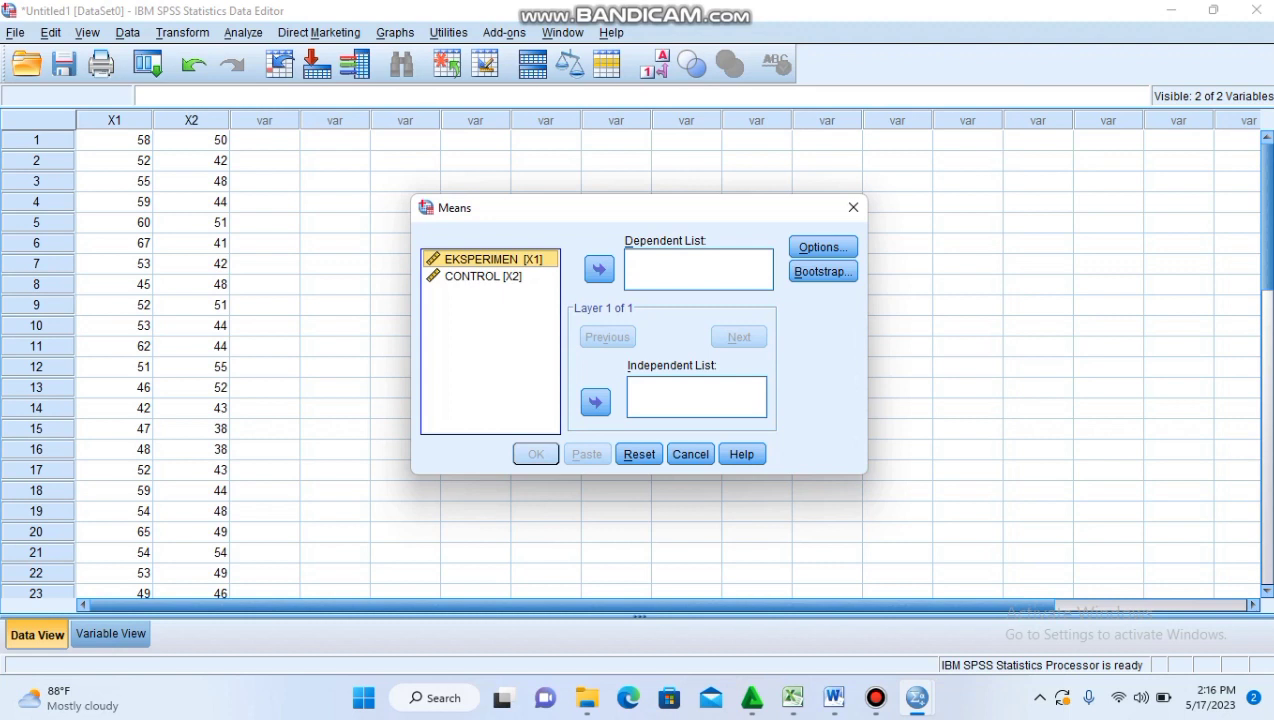
{"action": "left_click", "coordinate": [596, 402]}
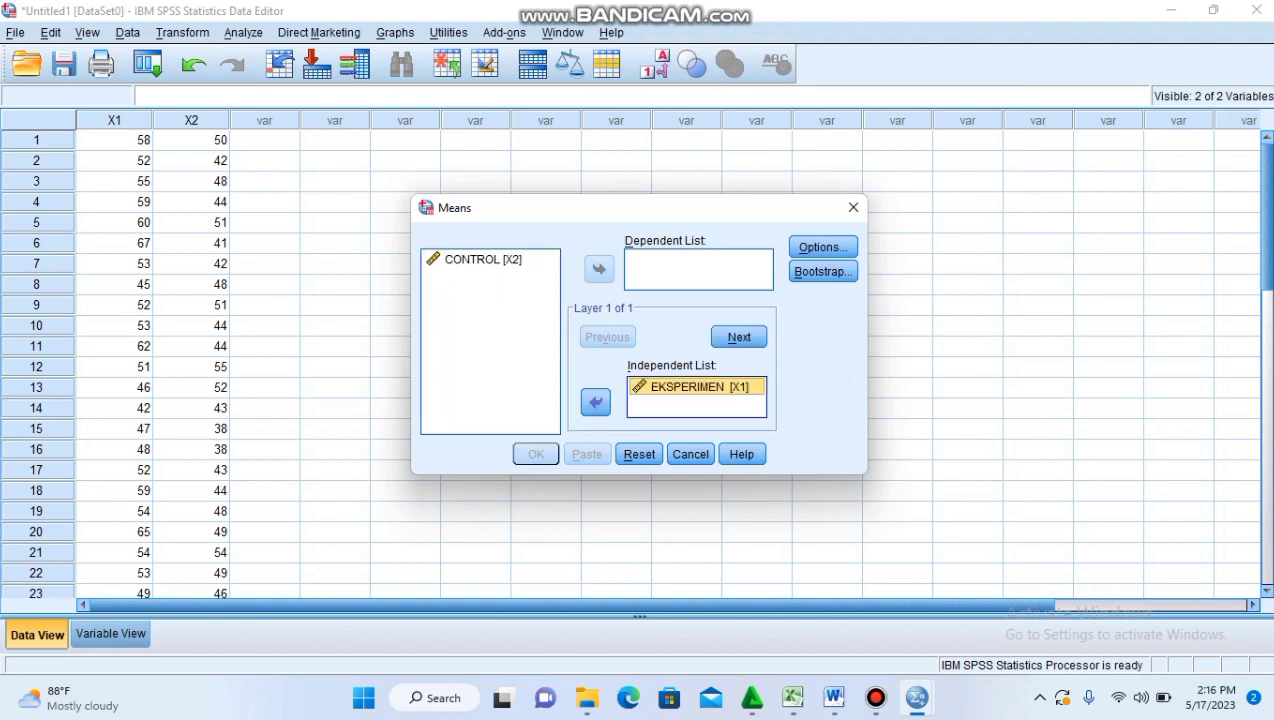
{"action": "left_click", "coordinate": [483, 259]}
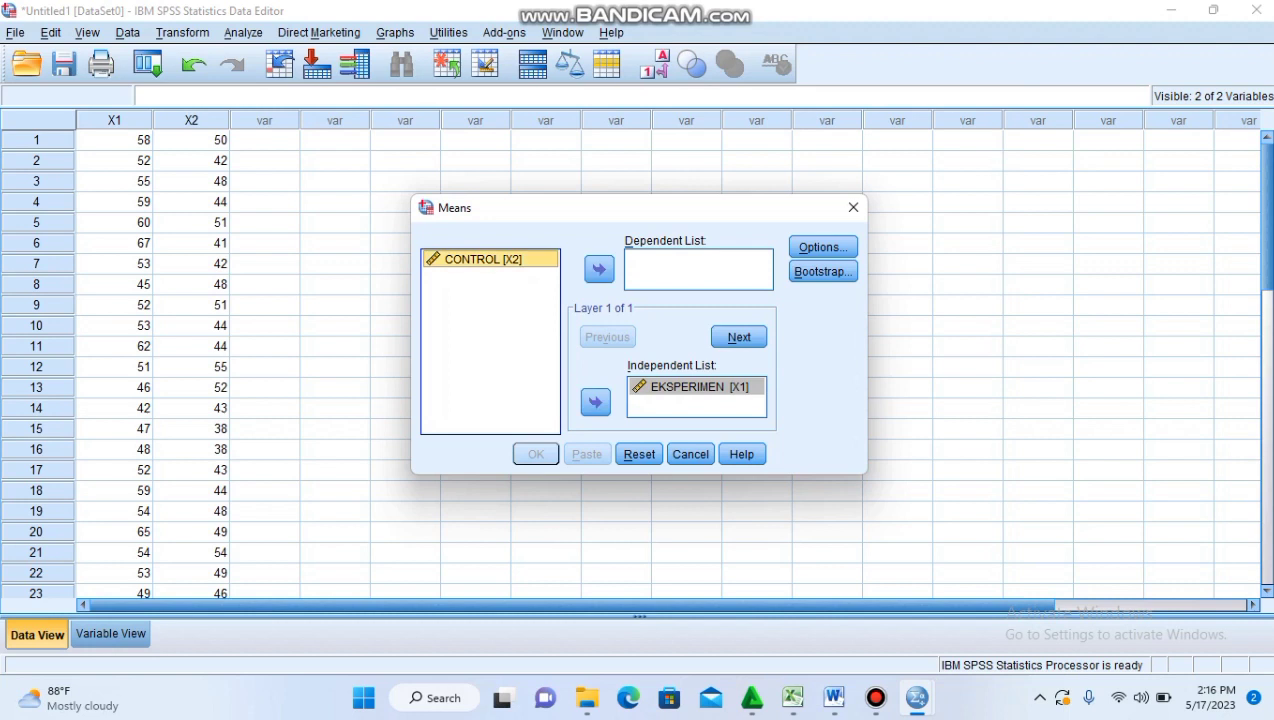
{"action": "left_click", "coordinate": [598, 269]}
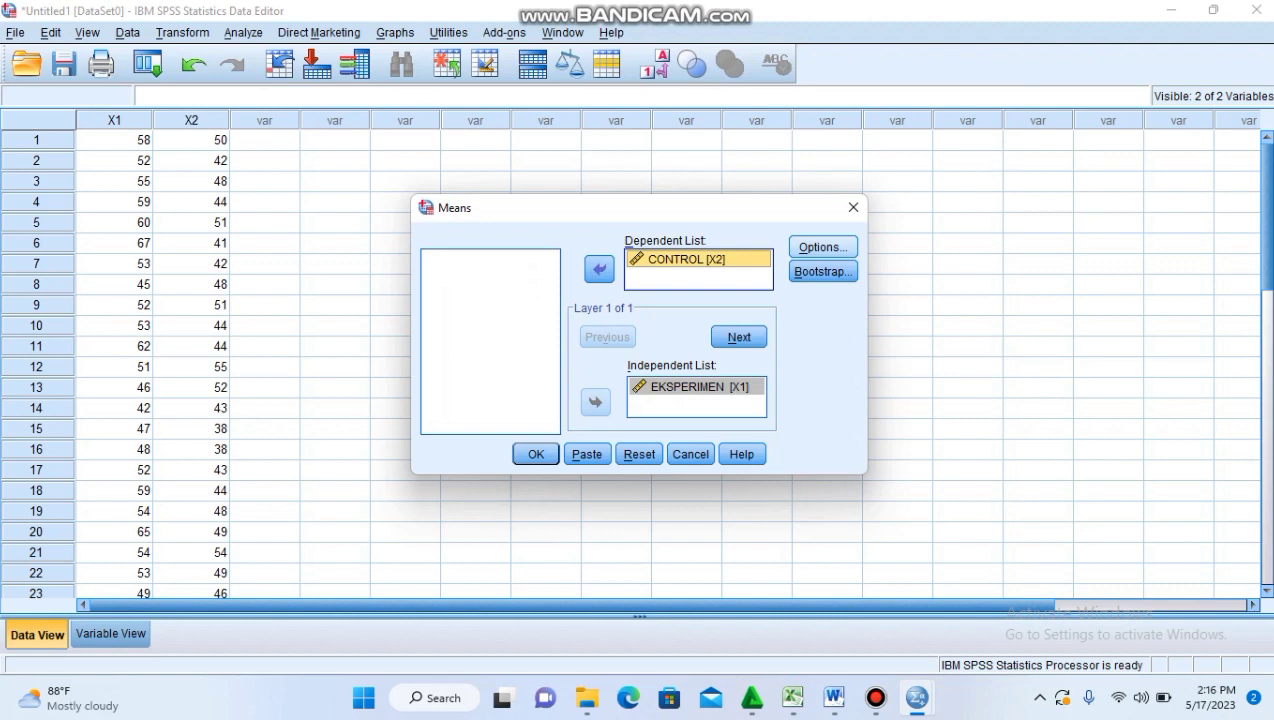
Step: Include the Anova table and eta in the Means options and run the analysis
{"action": "left_click", "coordinate": [823, 247]}
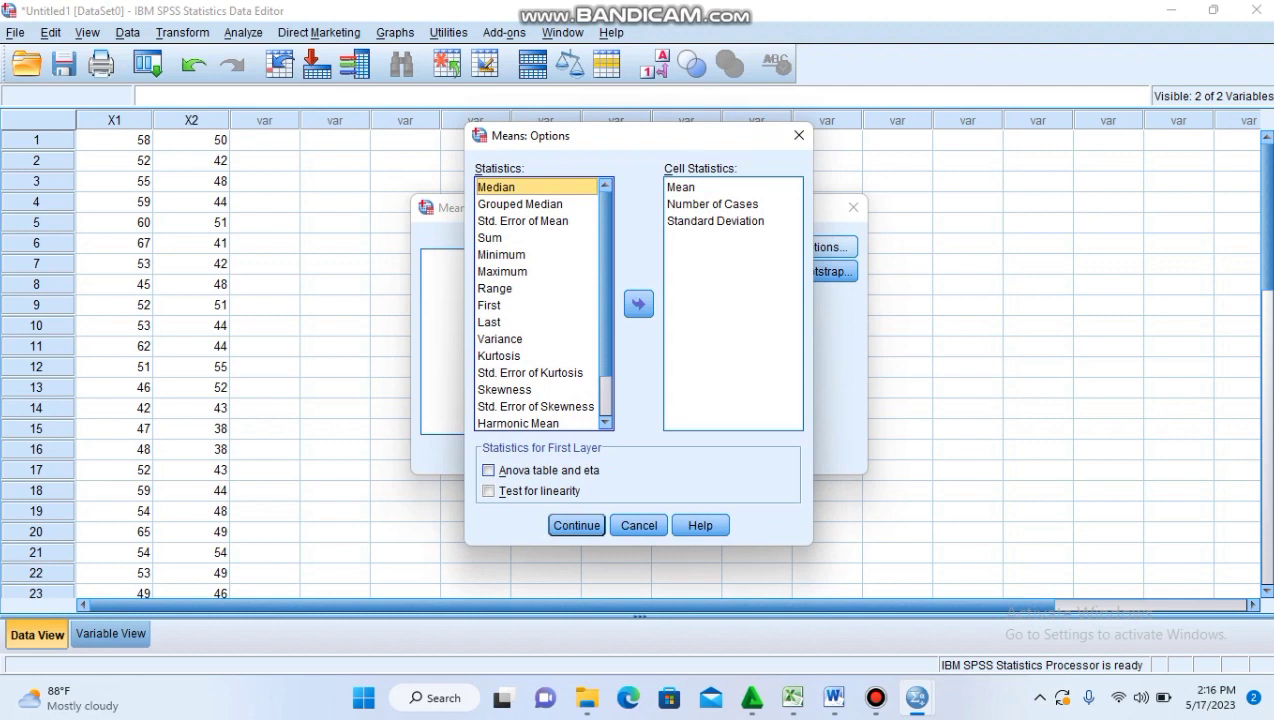
{"action": "left_click", "coordinate": [489, 470]}
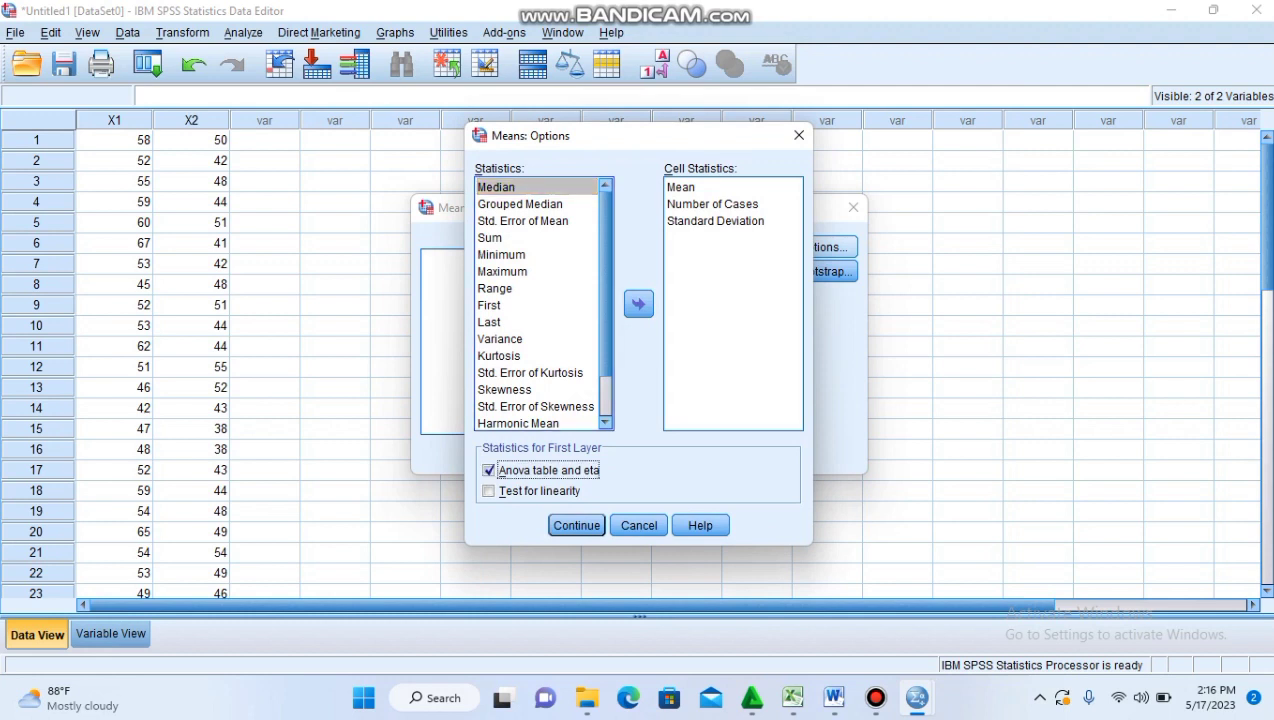
{"action": "left_click", "coordinate": [576, 525]}
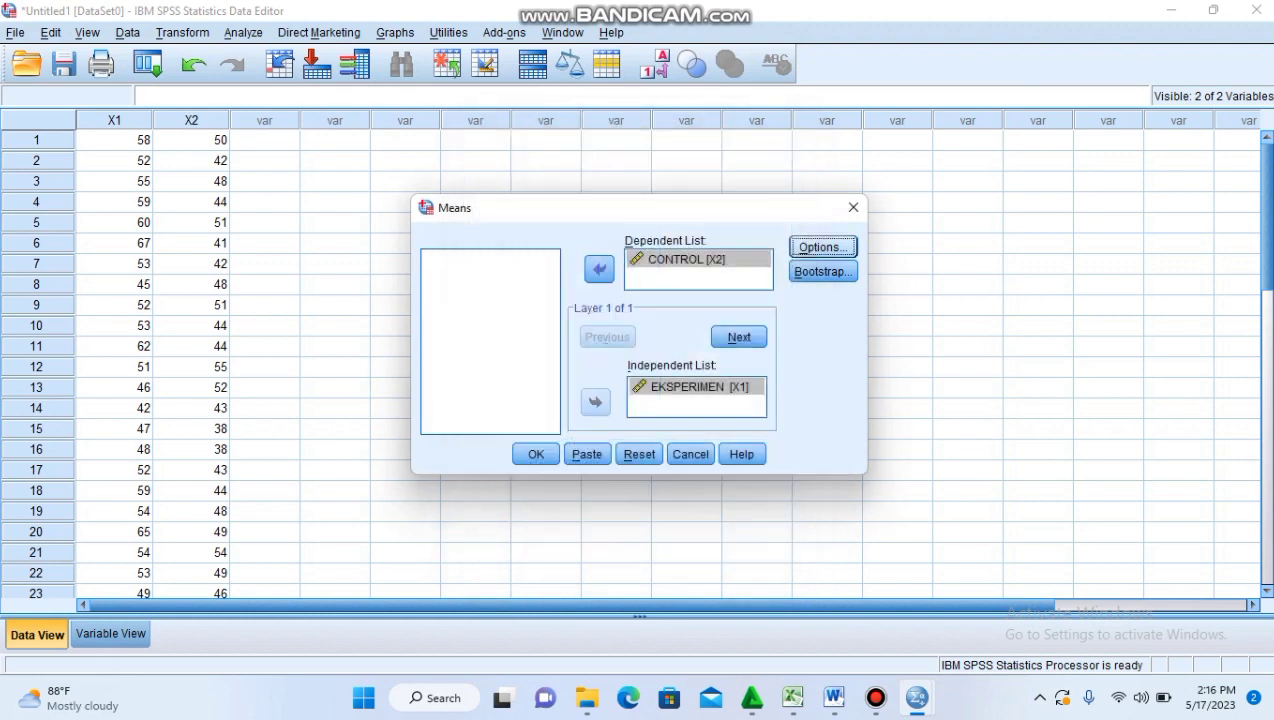
{"action": "left_click", "coordinate": [536, 454]}
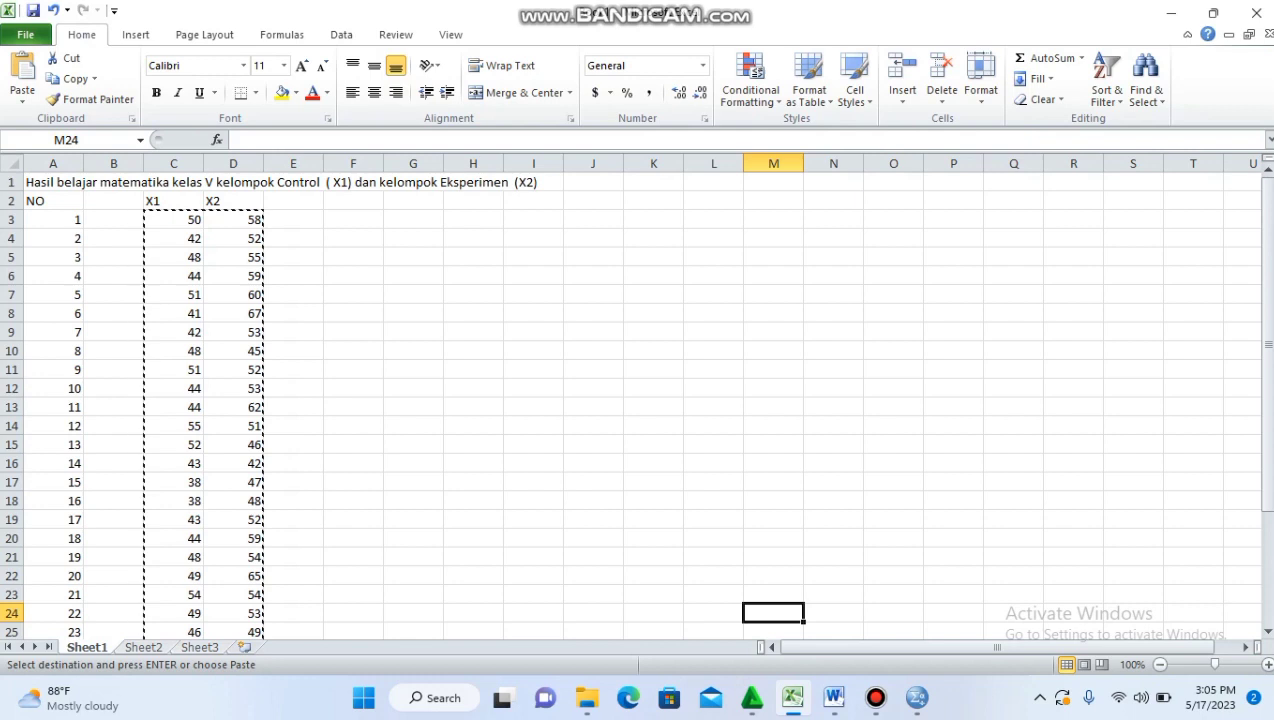
Step: Copy the X1 and X2 scores in C3:D32 from Excel into the first two columns of the empty SPSS dataset
{"action": "left_click", "coordinate": [174, 220]}
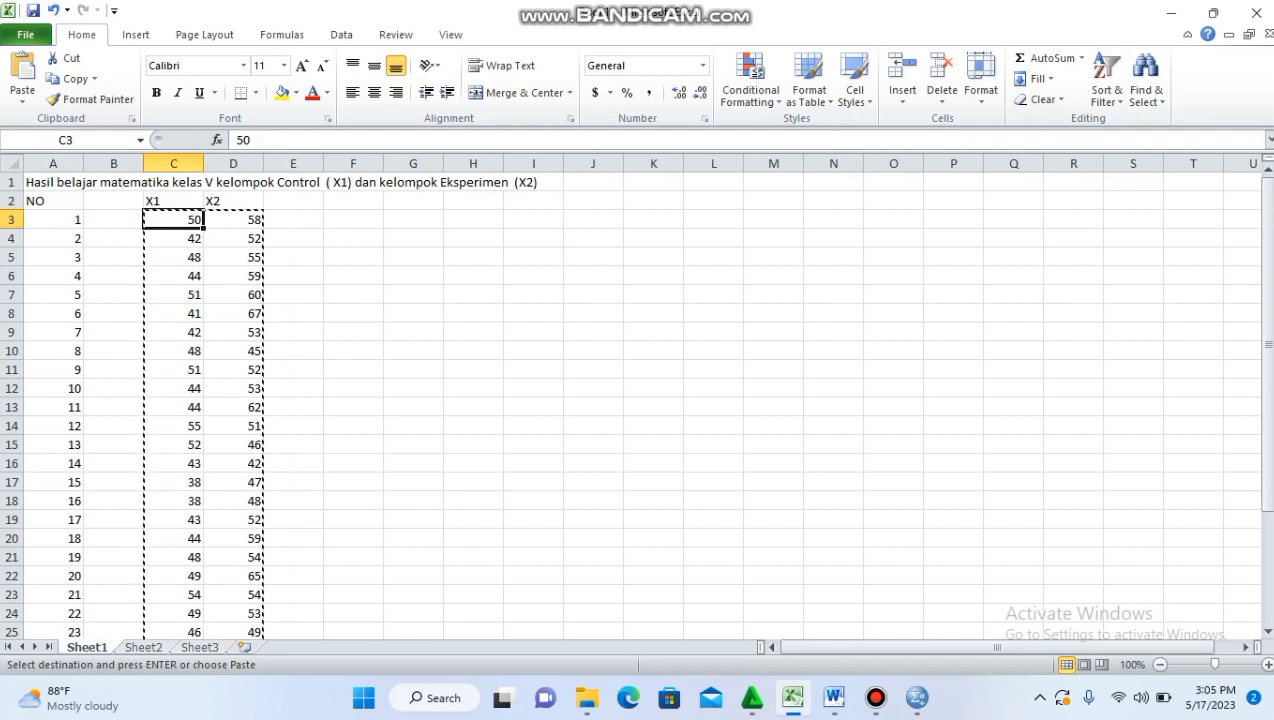
{"action": "left_click_drag", "start_coordinate": [174, 220], "coordinate": [250, 598]}
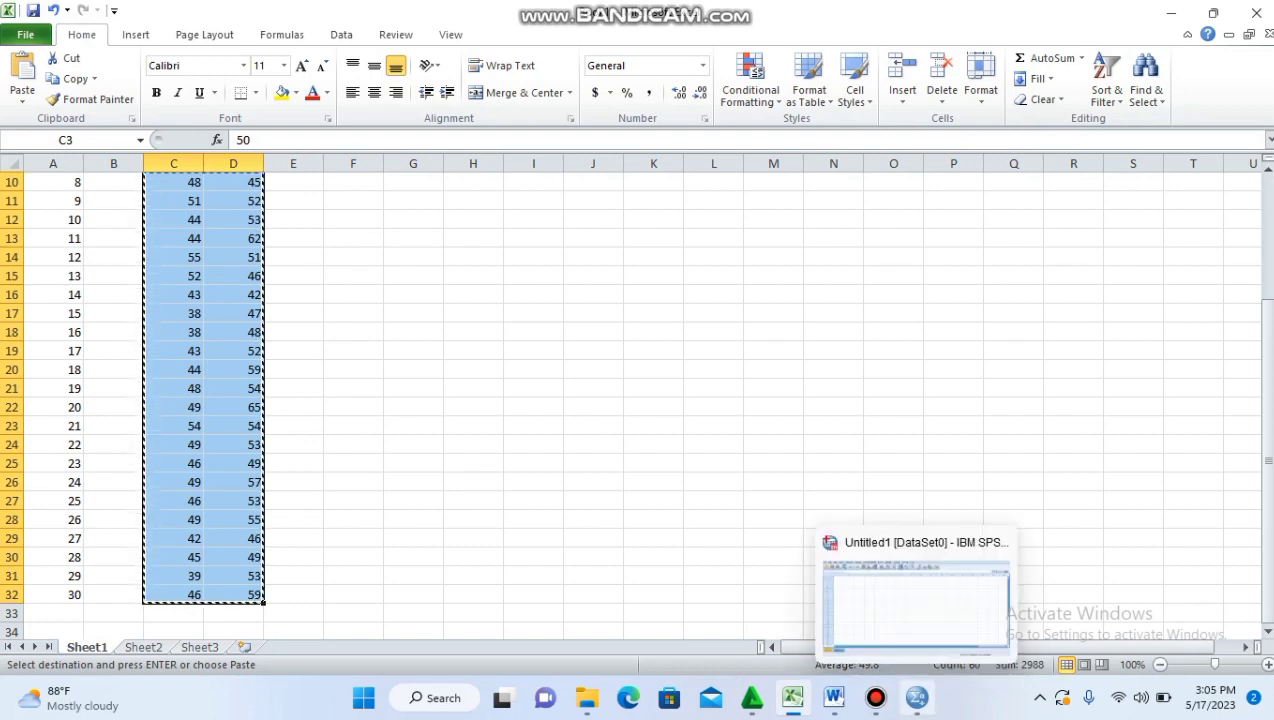
{"action": "left_click", "coordinate": [917, 697]}
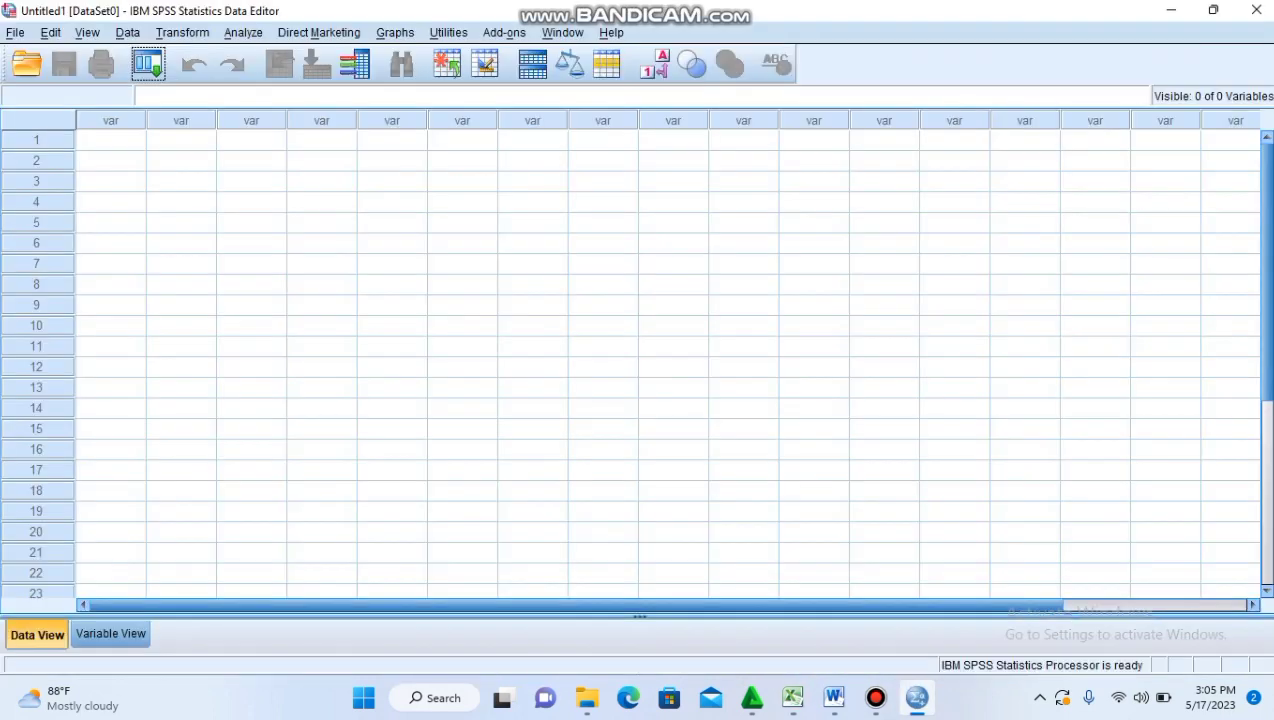
{"action": "left_click", "coordinate": [110, 140]}
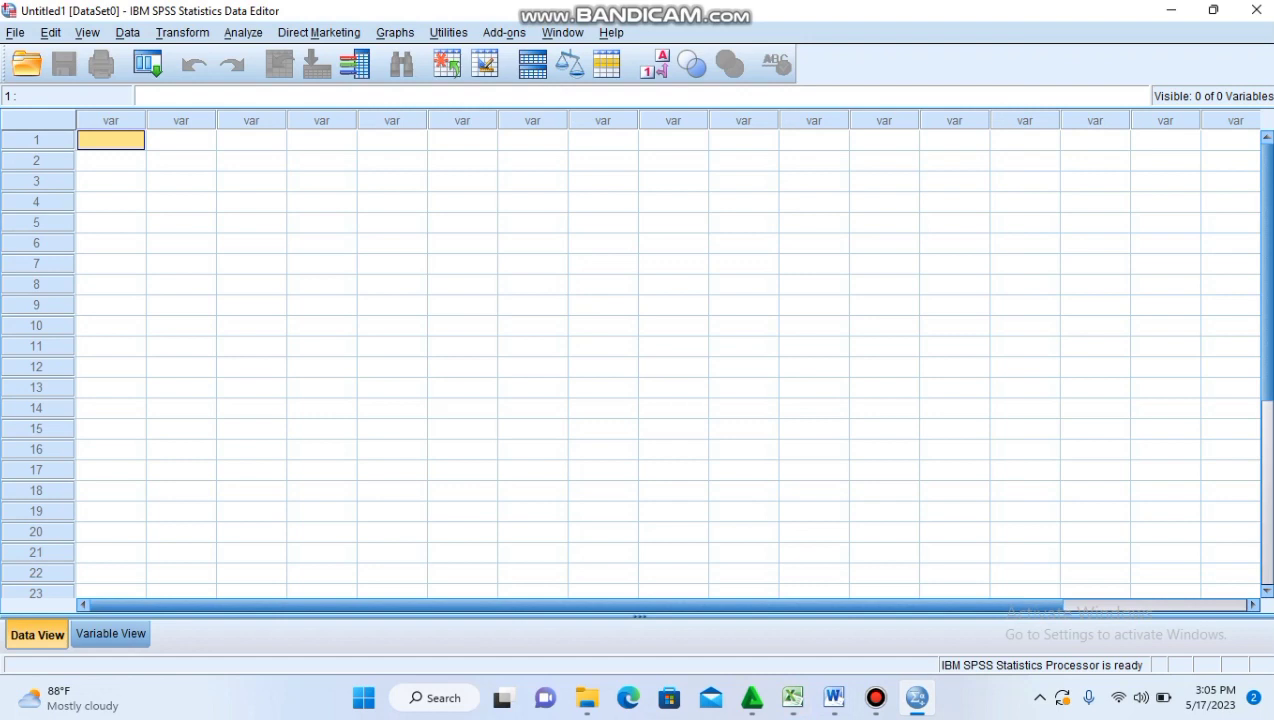
{"action": "key", "text": "ctrl+v"}
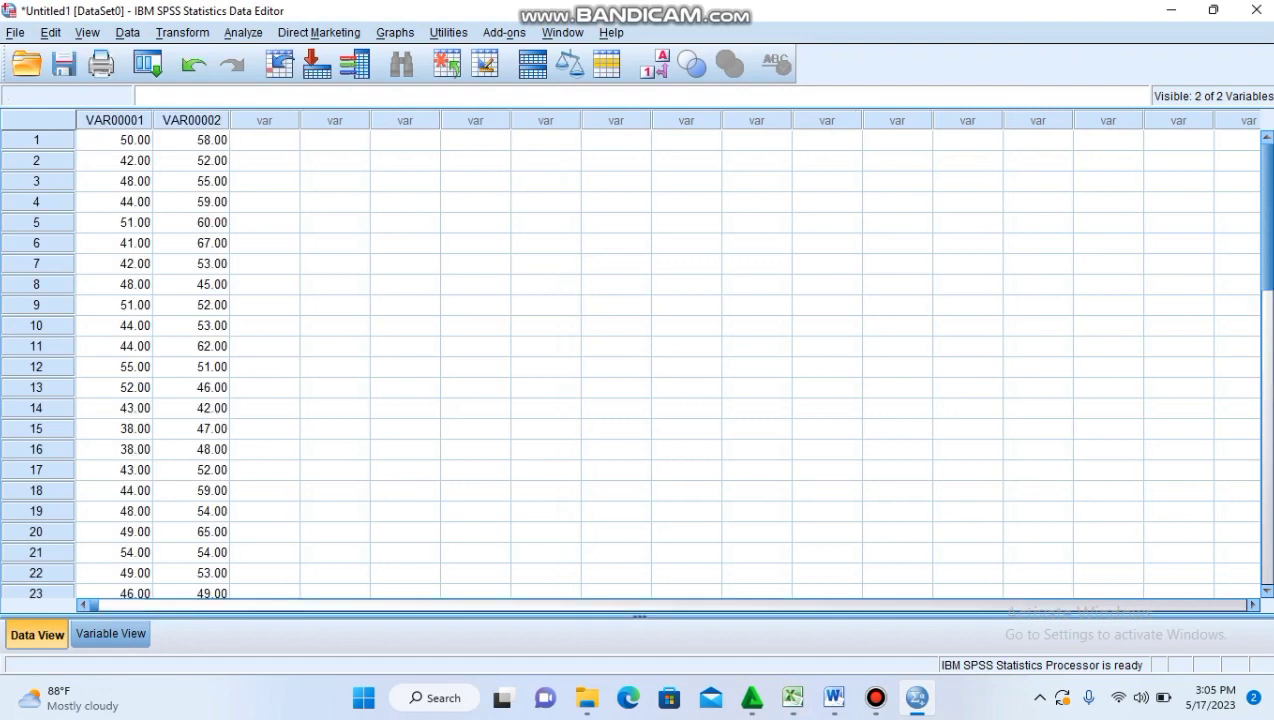
Step: Rename the two pasted variables as X1 and X2
{"action": "left_click", "coordinate": [111, 634]}
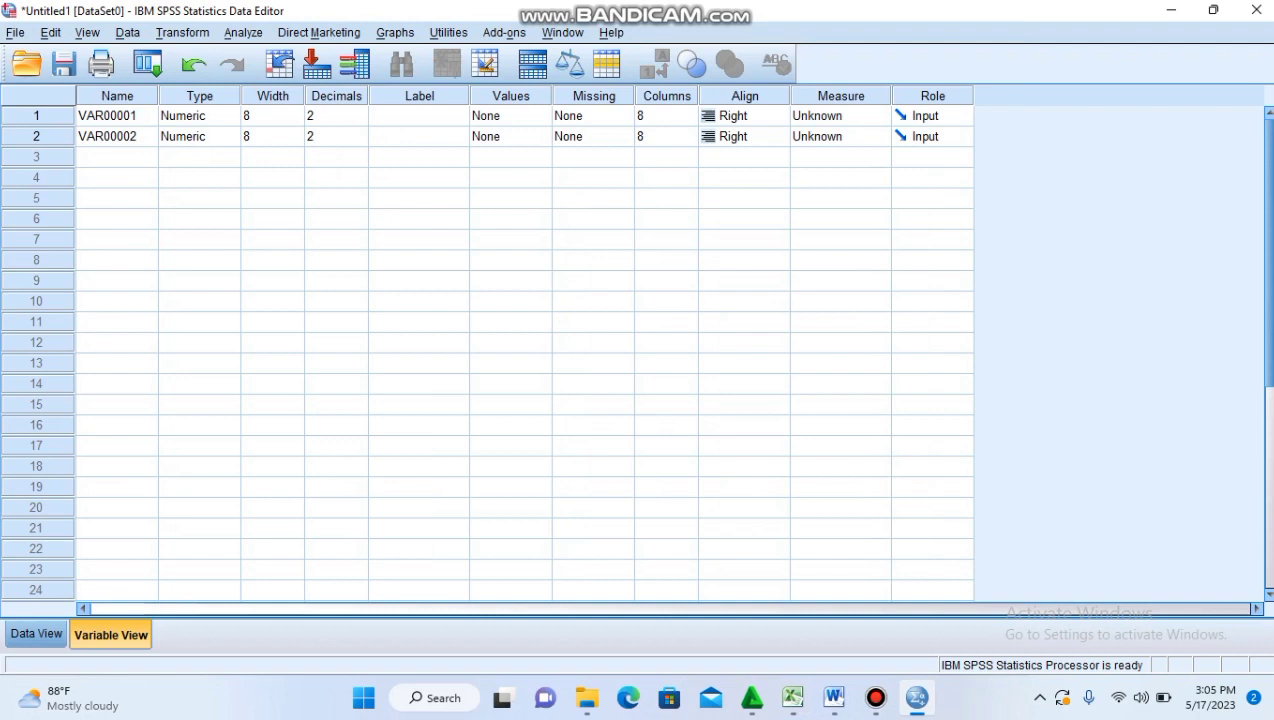
{"action": "left_click", "coordinate": [117, 116]}
{"action": "key", "text": "BackSpace"}
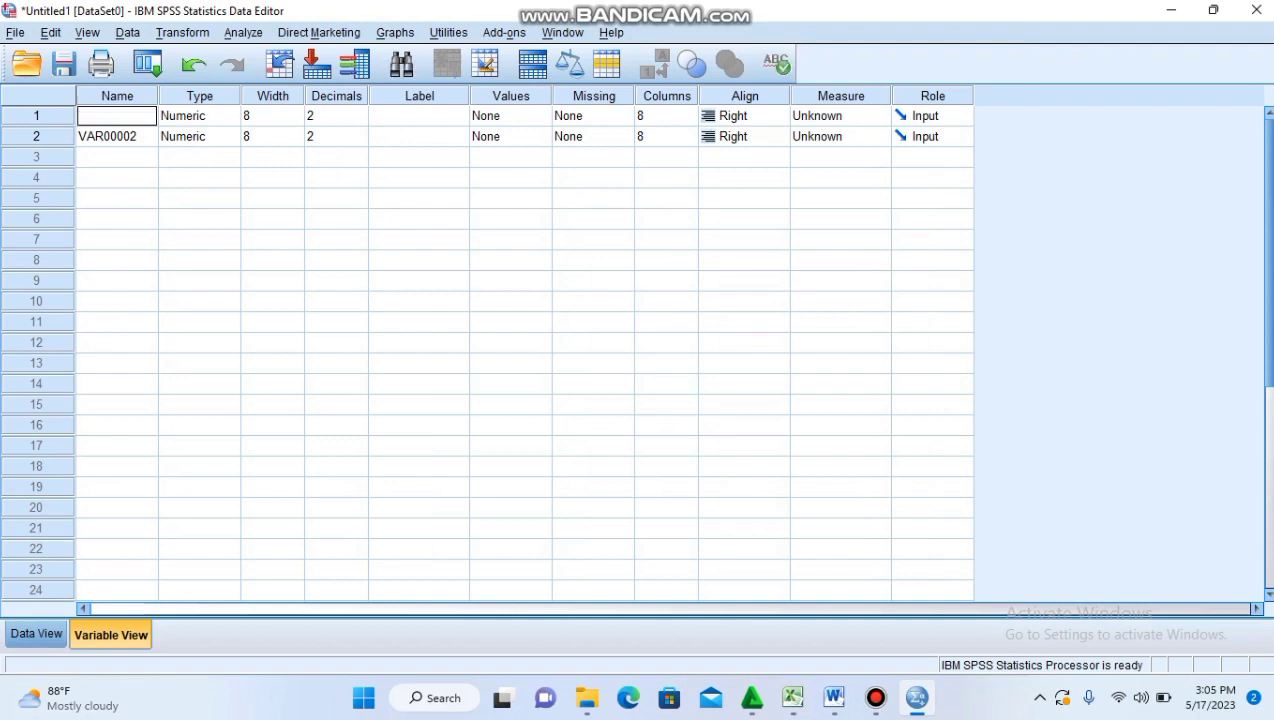
{"action": "type", "text": "X1"}
{"action": "key", "text": "Return"}
{"action": "key", "text": "BackSpace"}
{"action": "type", "text": "X2"}
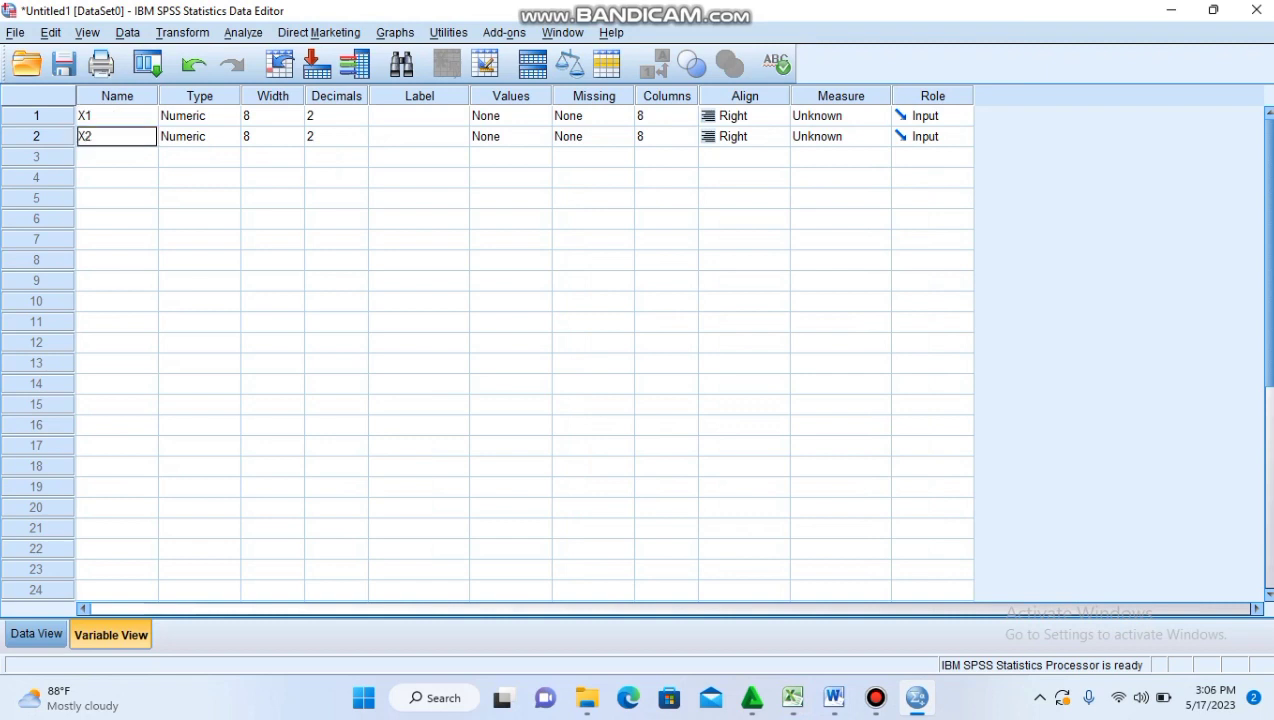
Step: Set the decimals of X1 and X2 to 0
{"action": "left_click", "coordinate": [337, 116]}
{"action": "type", "text": "0"}
{"action": "key", "text": "Return"}
{"action": "type", "text": "3"}
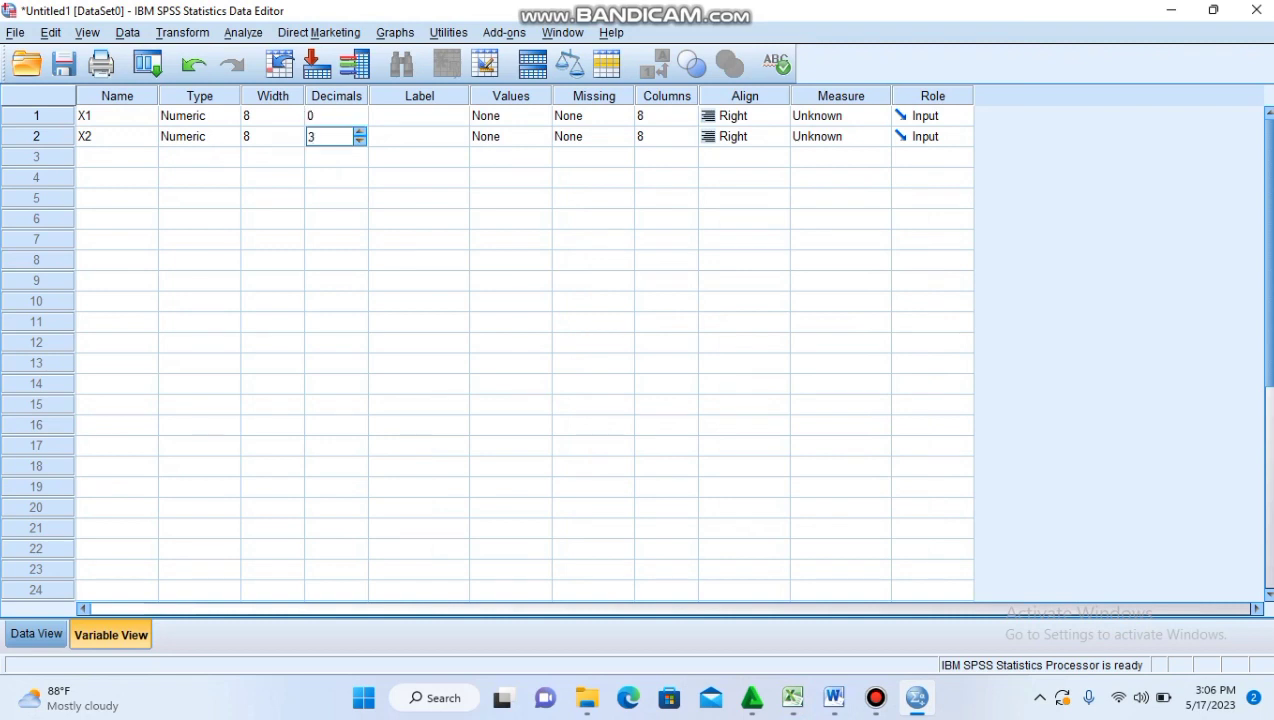
{"action": "left_click", "coordinate": [359, 141]}
{"action": "left_click", "coordinate": [359, 141]}
{"action": "left_click", "coordinate": [359, 141]}
Step: Label variable X1 as SEBEBELOM DI BERIKAN PERLAKUAN
{"action": "left_click", "coordinate": [419, 116]}
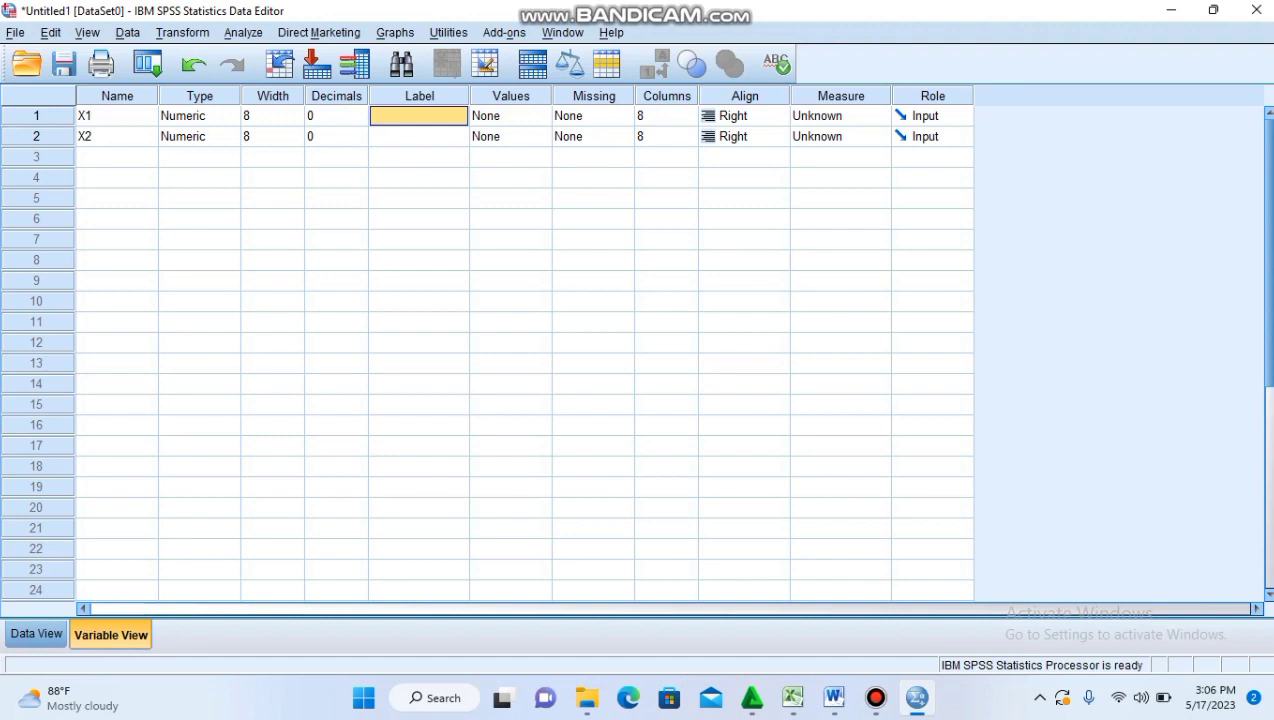
{"action": "type", "text": "S"}
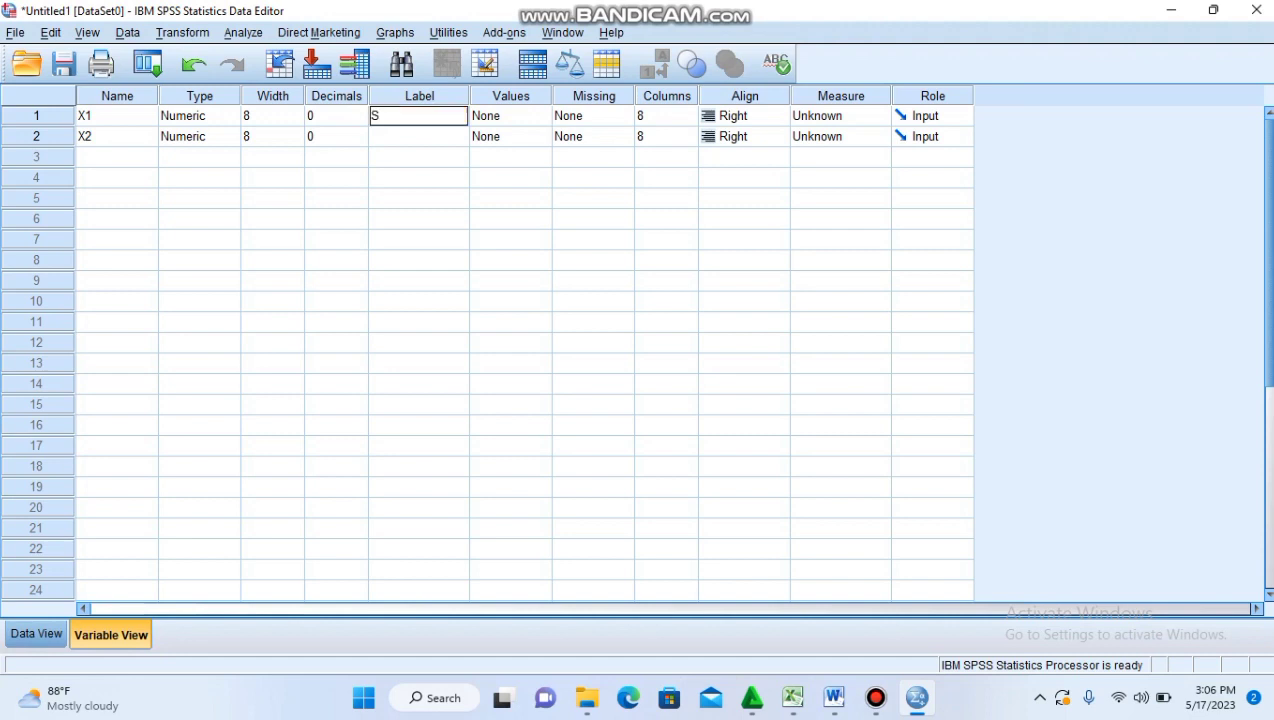
{"action": "type", "text": "EBEBELOM"}
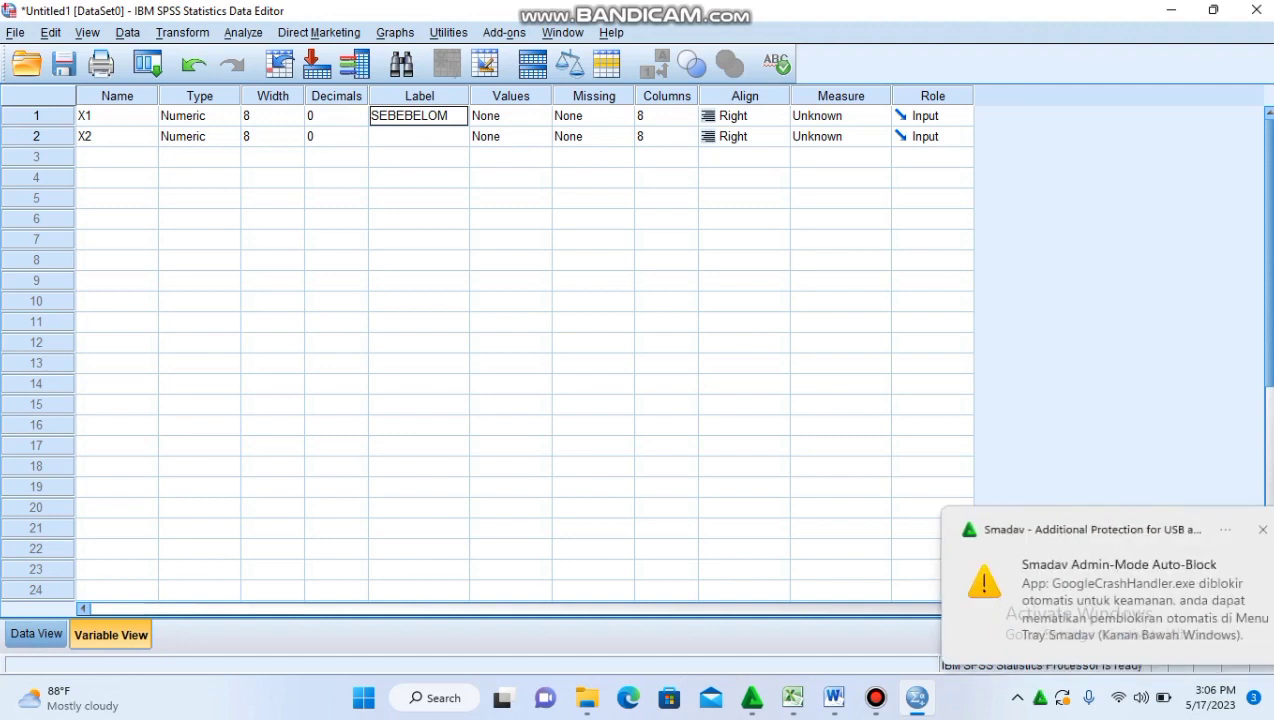
{"action": "type", "text": " DI N"}
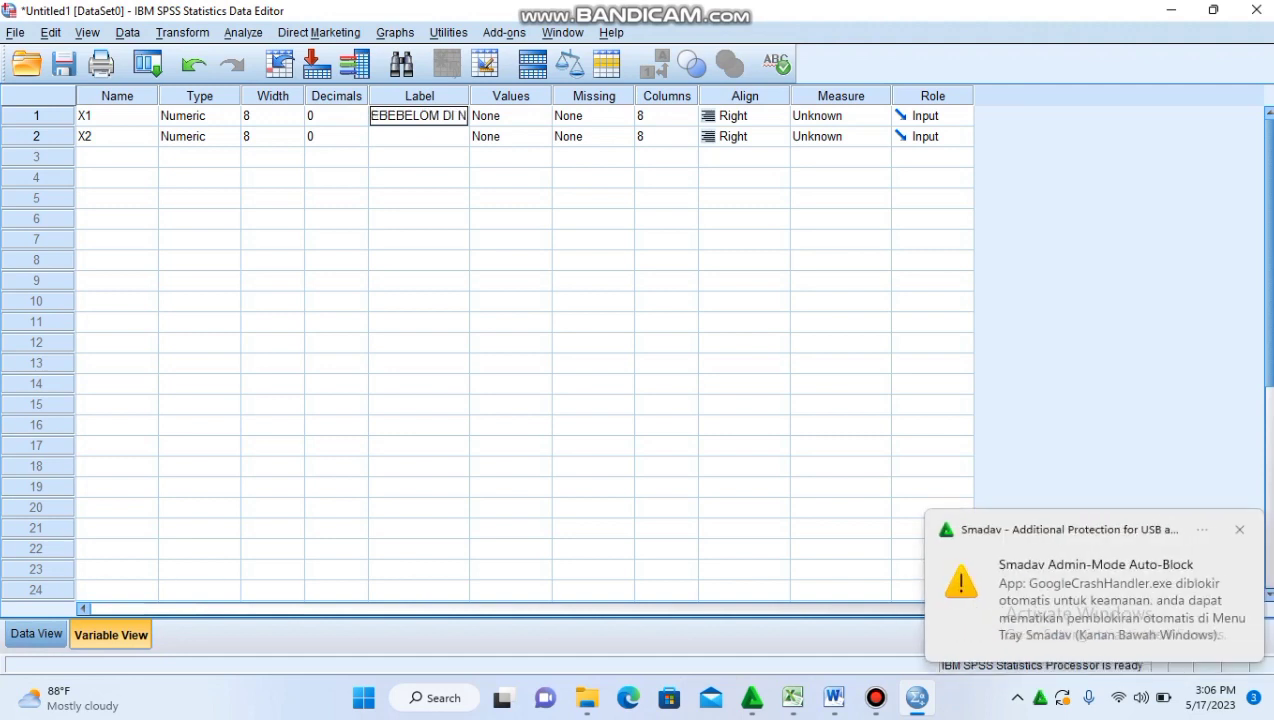
{"action": "key", "text": "BackSpace"}
{"action": "type", "text": "BERIKAN PER"}
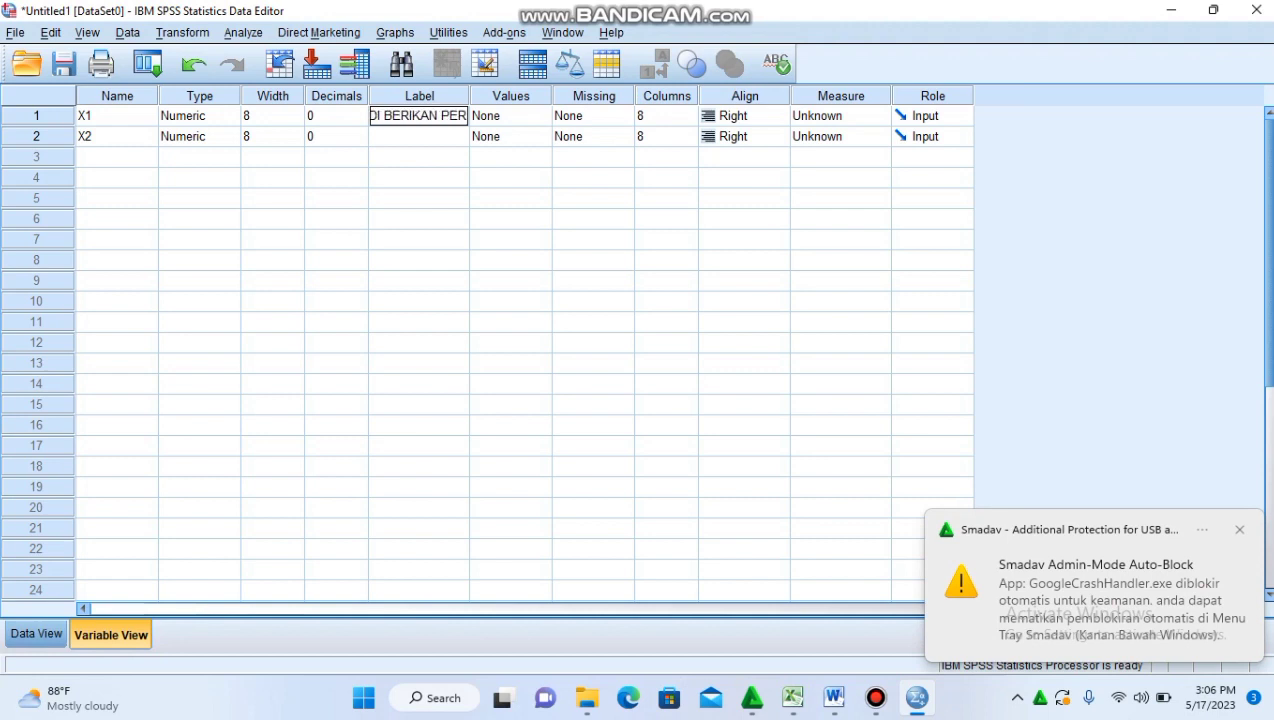
{"action": "type", "text": "LAKUAN"}
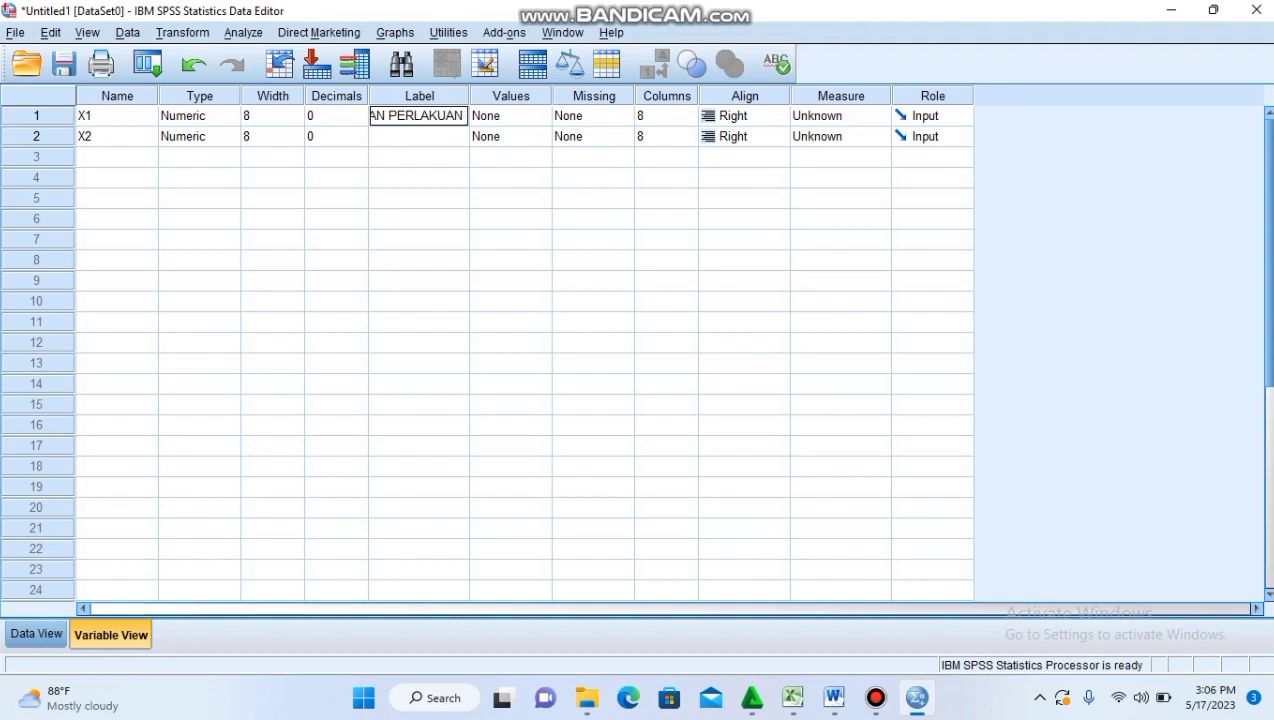
{"action": "key", "text": "Return"}
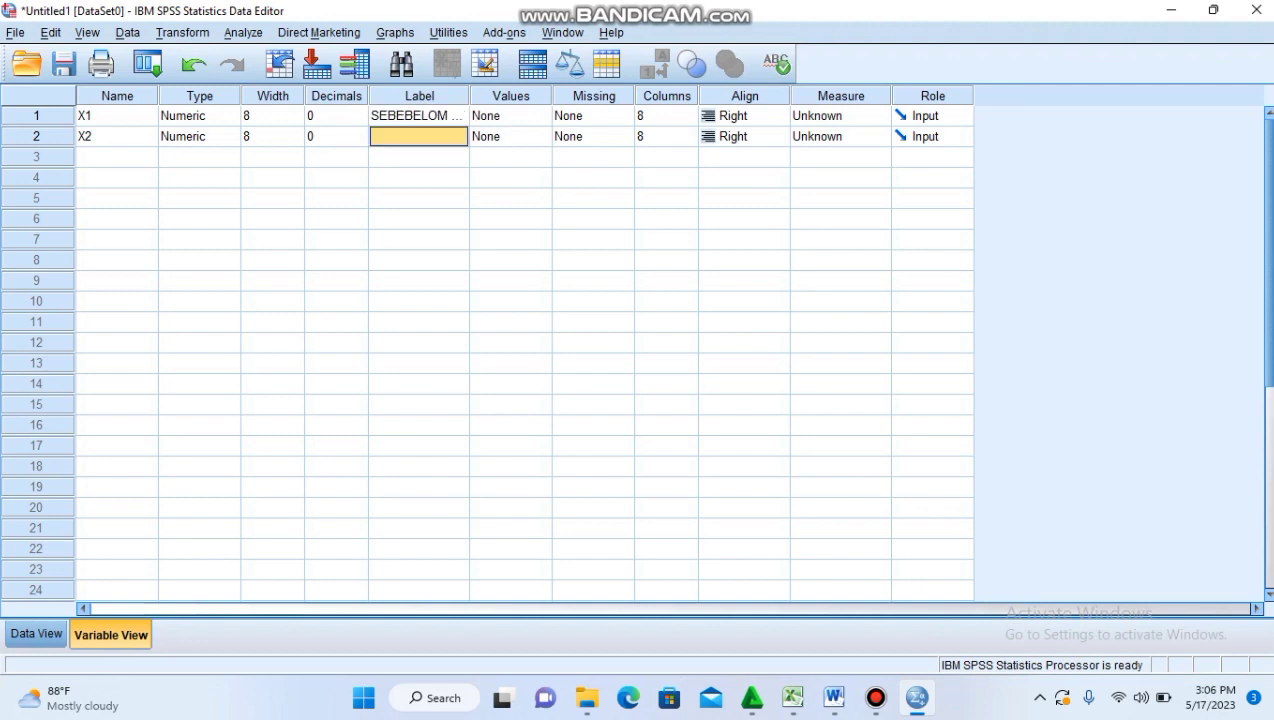
Step: Label variable X2 as SESUDA DI BERIKAN PERLAKUAN
{"action": "type", "text": "SE"}
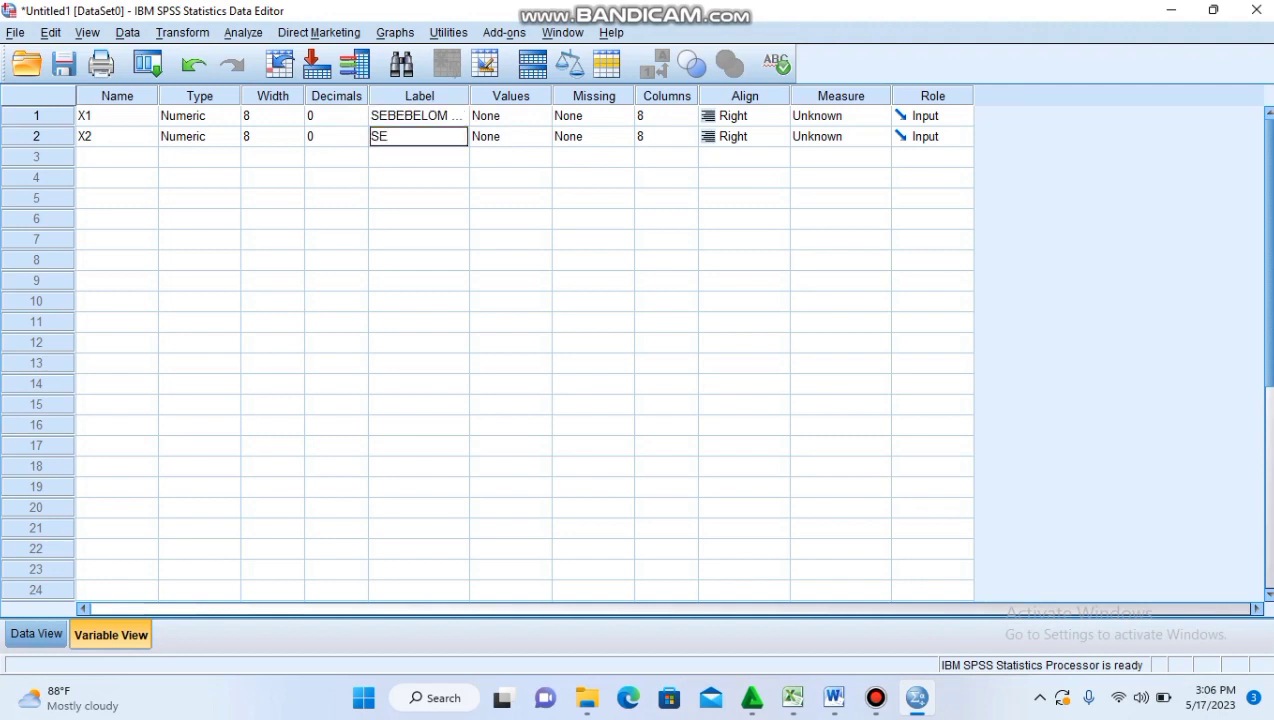
{"action": "type", "text": "S"}
{"action": "type", "text": "UDA D"}
{"action": "type", "text": "I BERIKAN"}
{"action": "type", "text": " PE"}
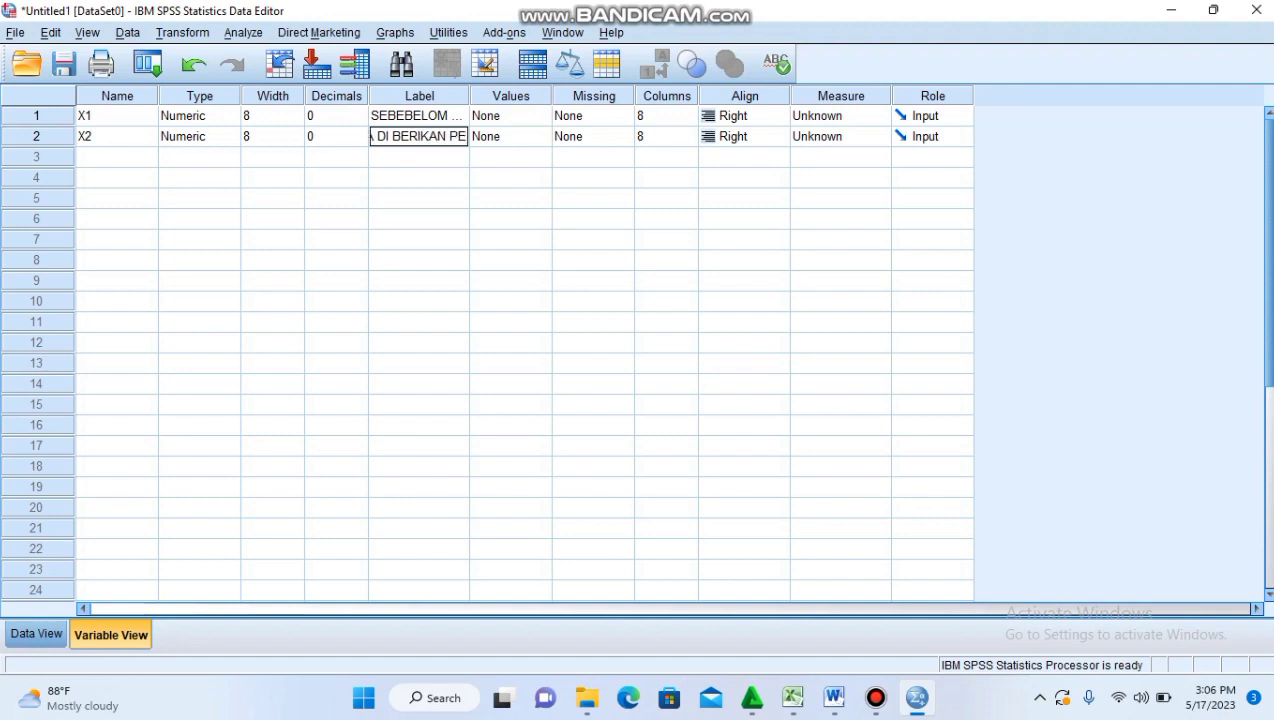
{"action": "type", "text": "RLAKUAN PERLAKUAN"}
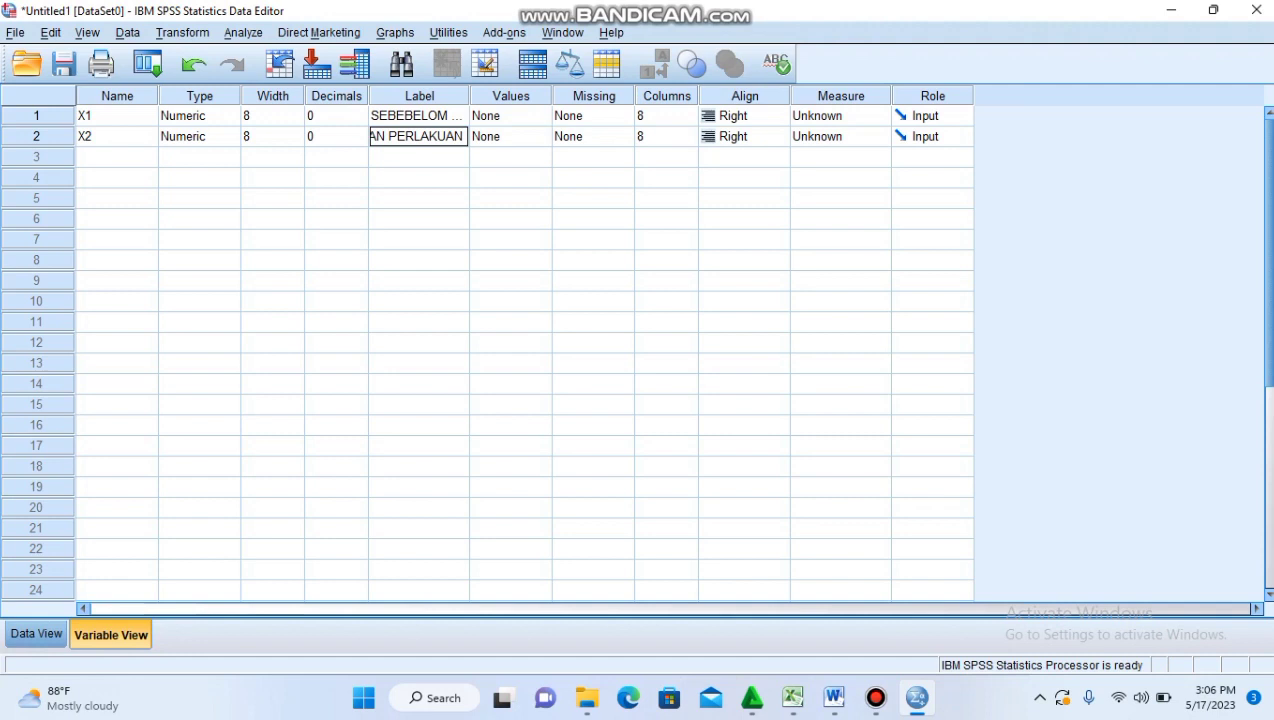
Step: Run a Paired-Samples T Test with X1 as Variable1 and X2 as Variable2 of pair 1
{"action": "left_click", "coordinate": [36, 634]}
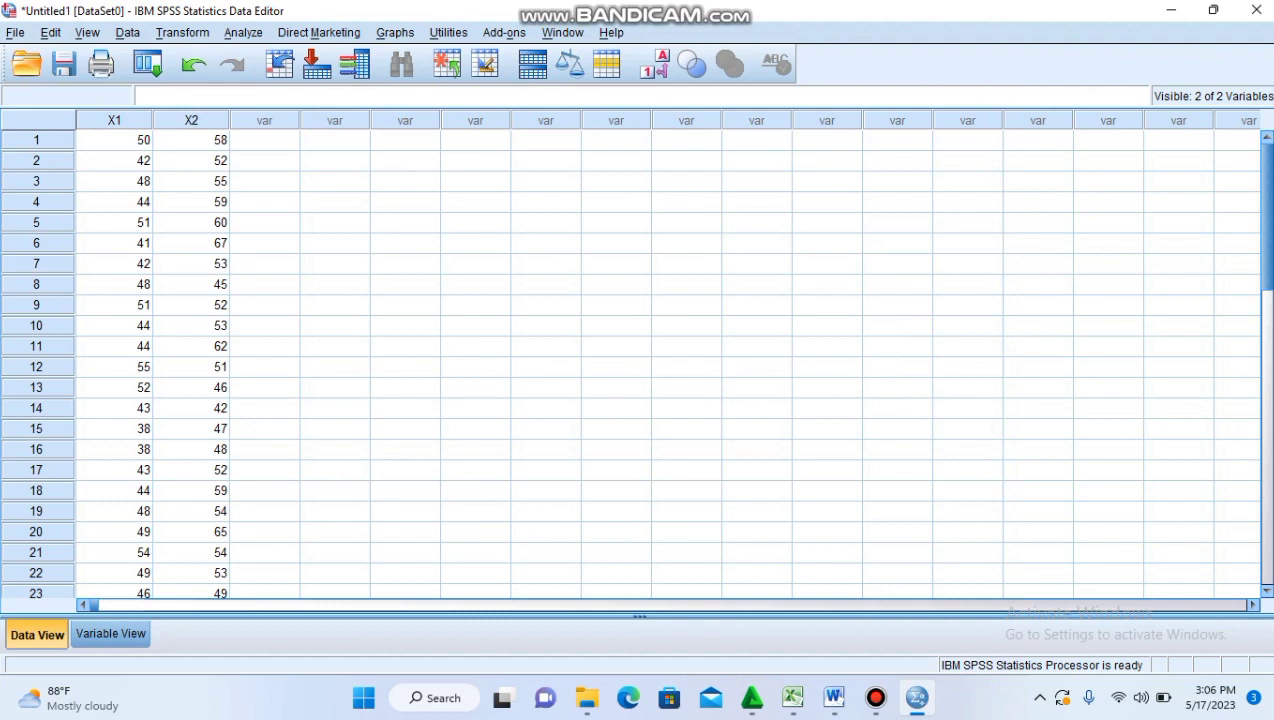
{"action": "left_click", "coordinate": [243, 32]}
{"action": "mouse_move", "coordinate": [300, 100]}
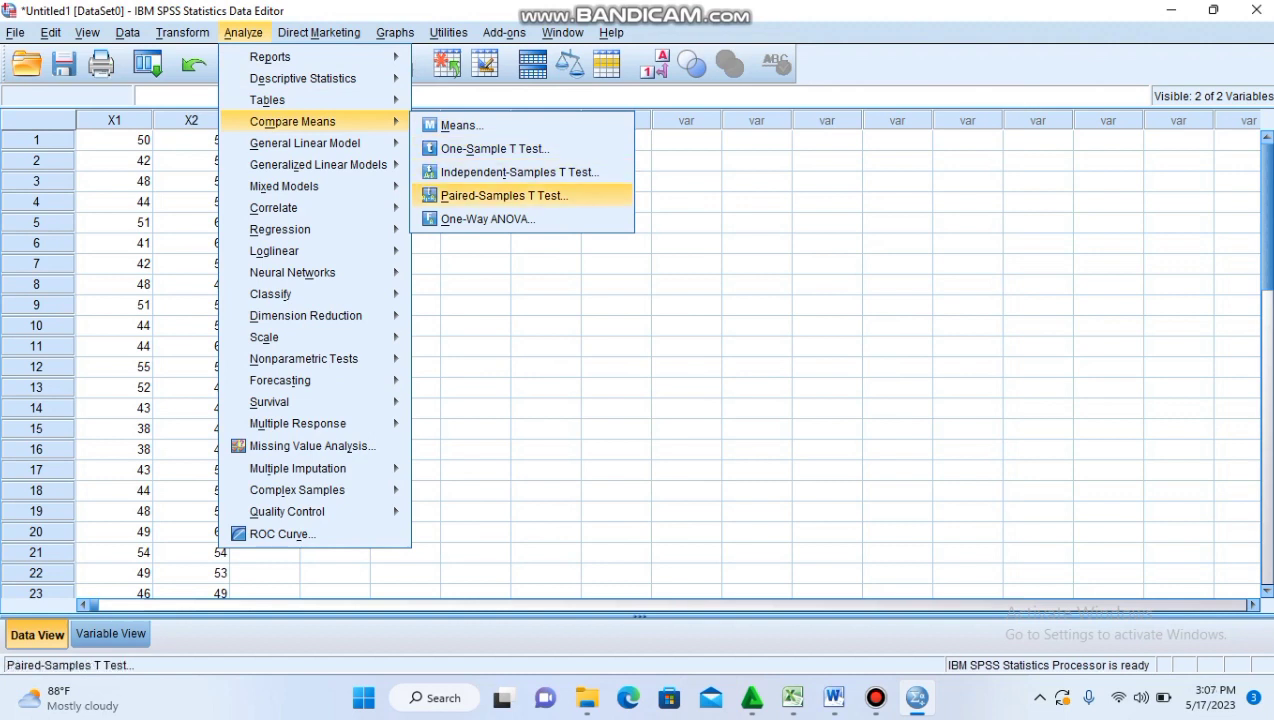
{"action": "left_click", "coordinate": [504, 196]}
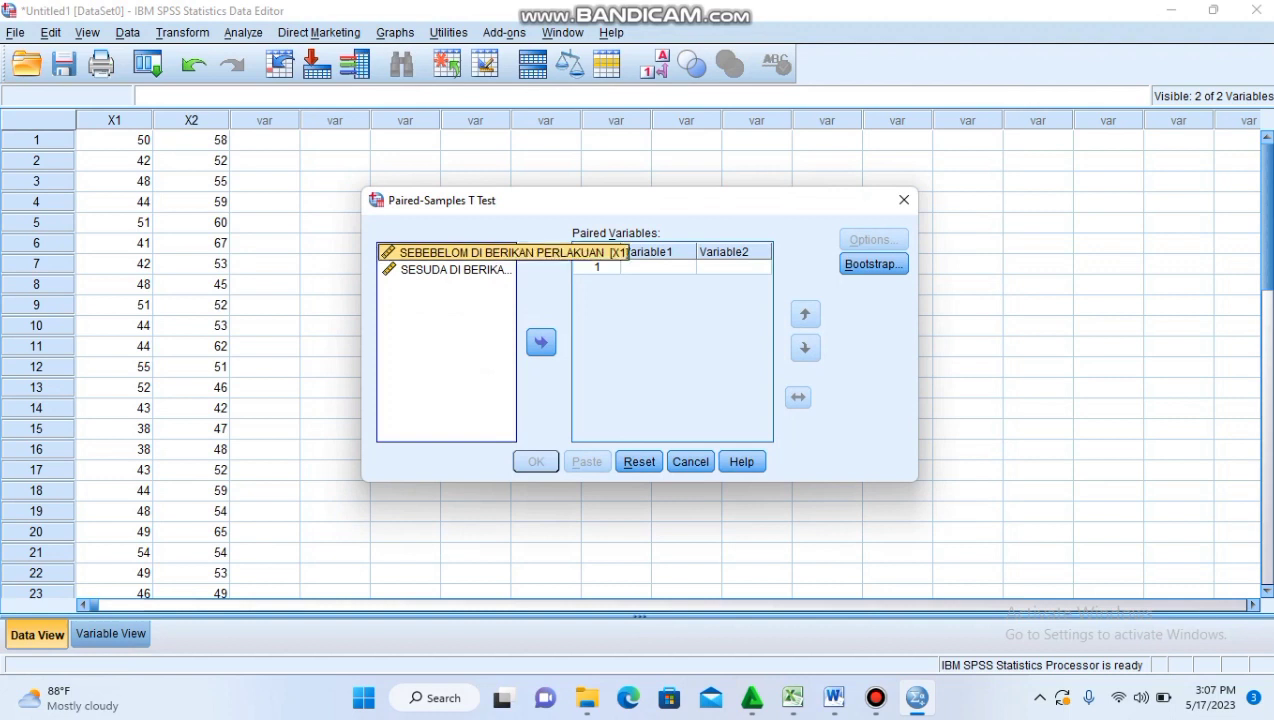
{"action": "left_click", "coordinate": [541, 342]}
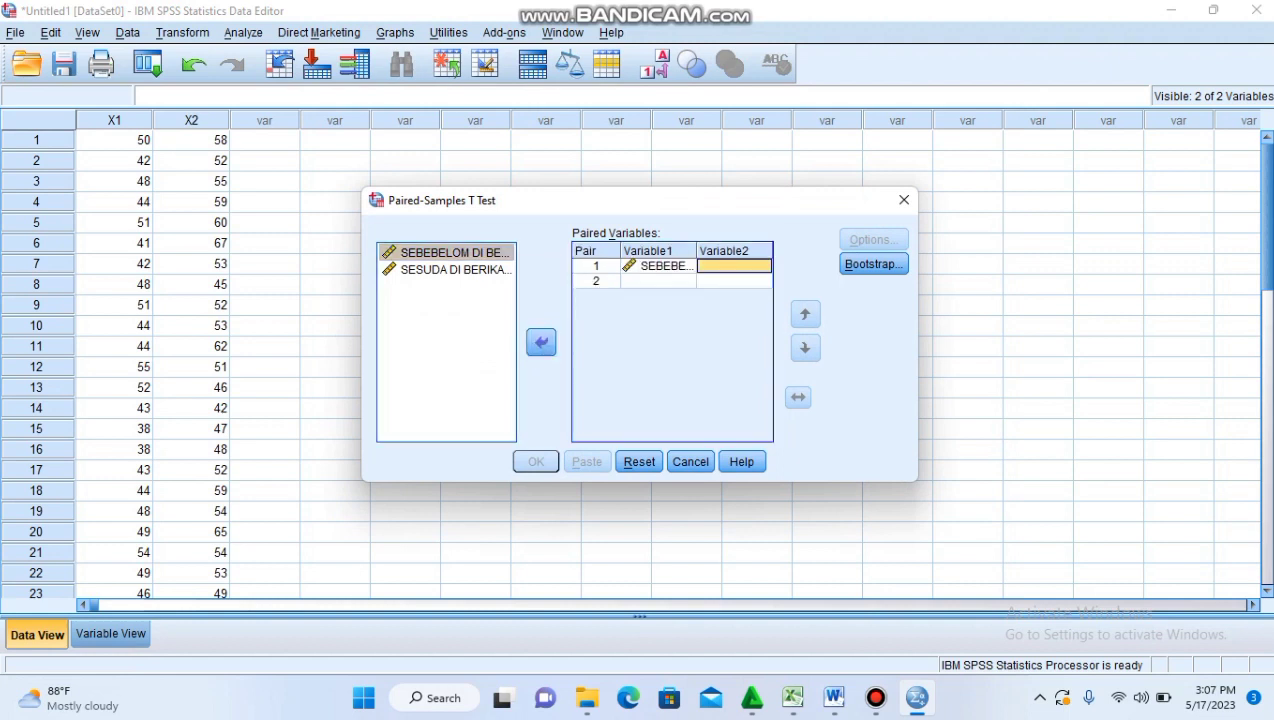
{"action": "left_click", "coordinate": [455, 270]}
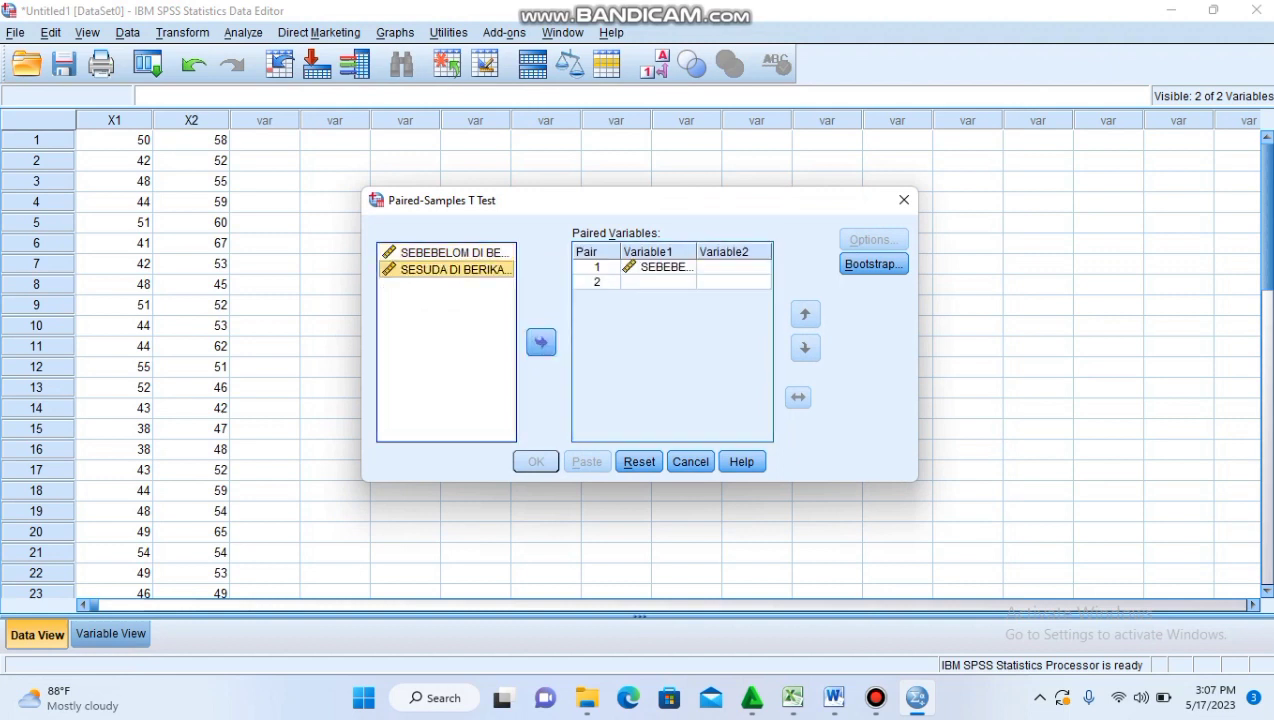
{"action": "left_click", "coordinate": [541, 342]}
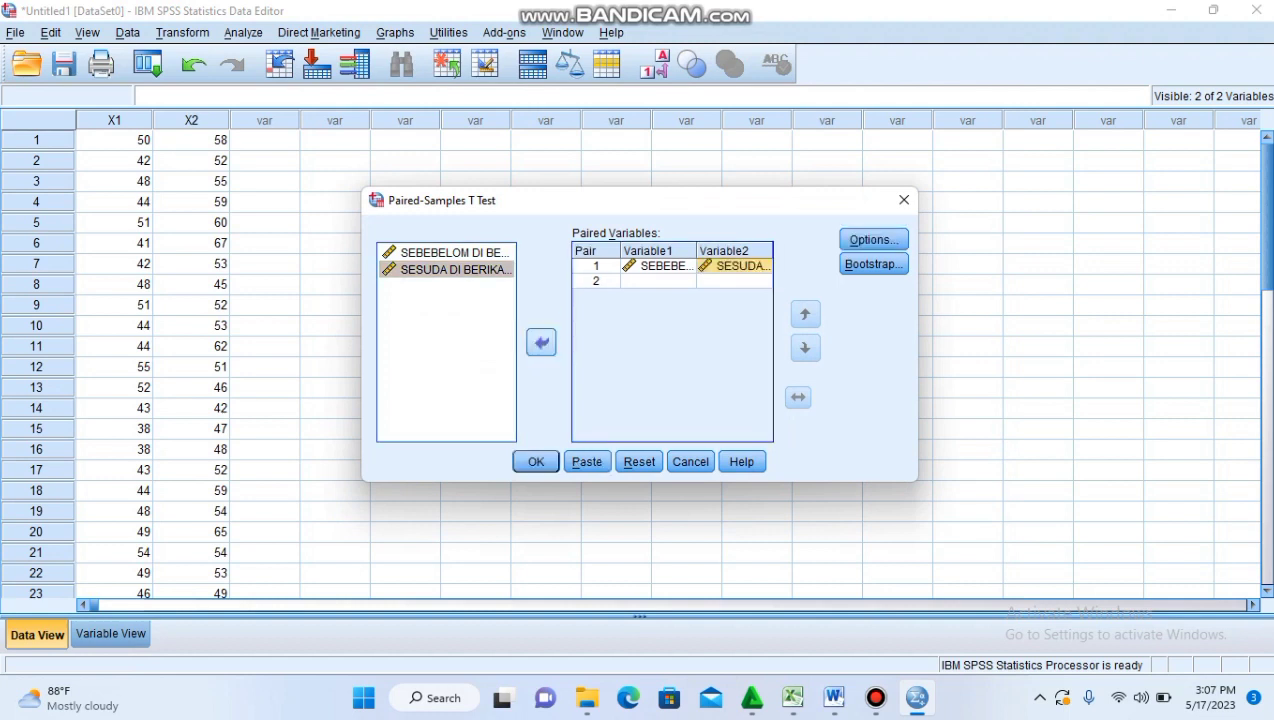
{"action": "left_click", "coordinate": [536, 461]}
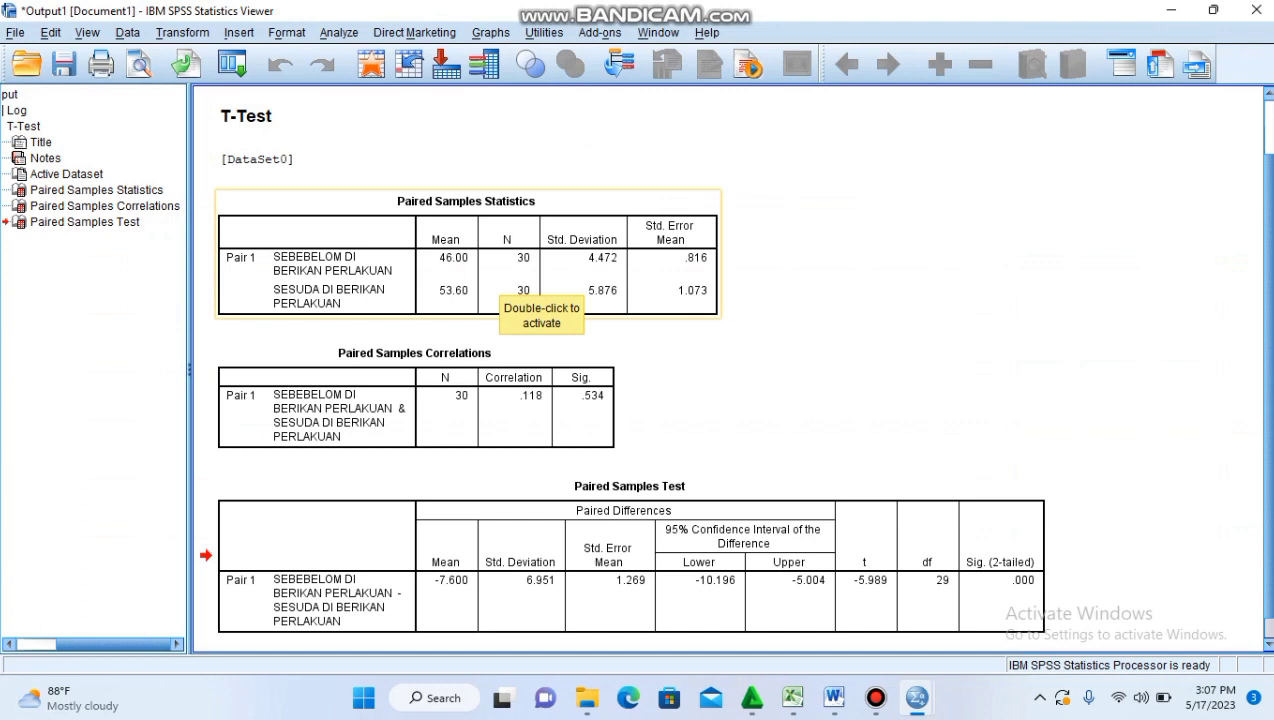
Step: Examine the Paired Samples Statistics and Paired Samples Test tables in the T-Test output
{"action": "left_click", "coordinate": [505, 283]}
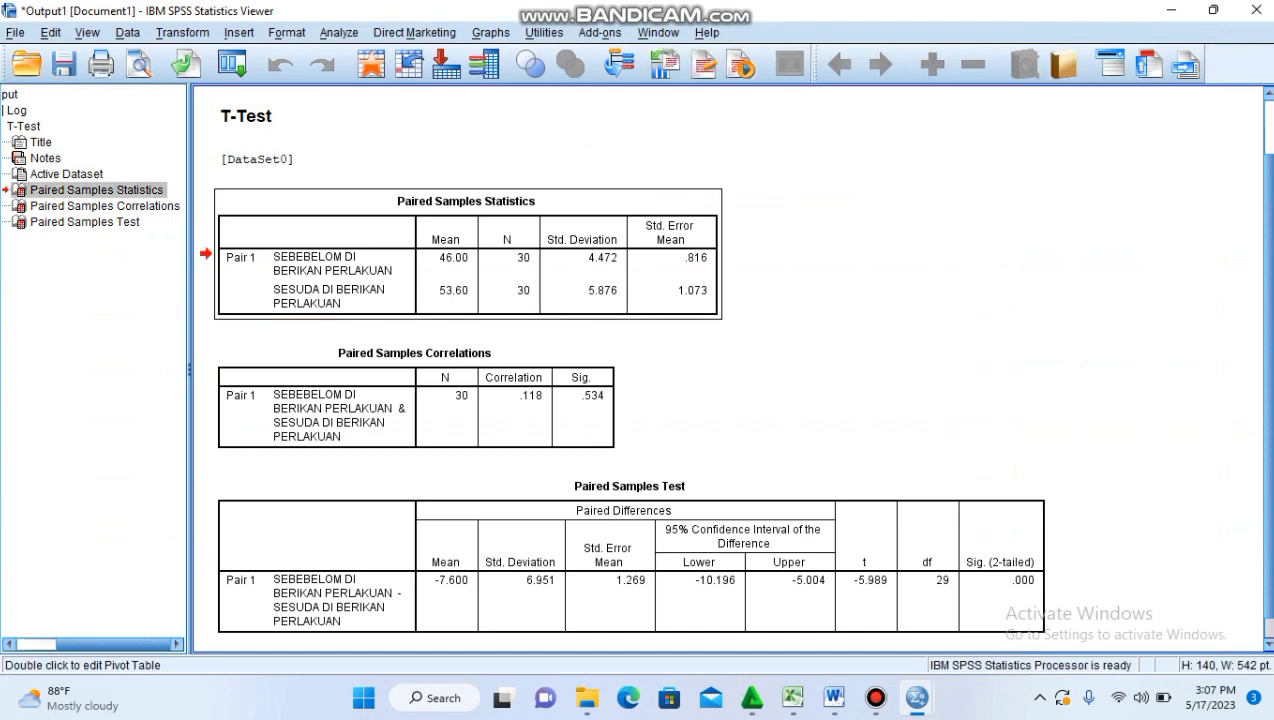
{"action": "double_click", "coordinate": [505, 283]}
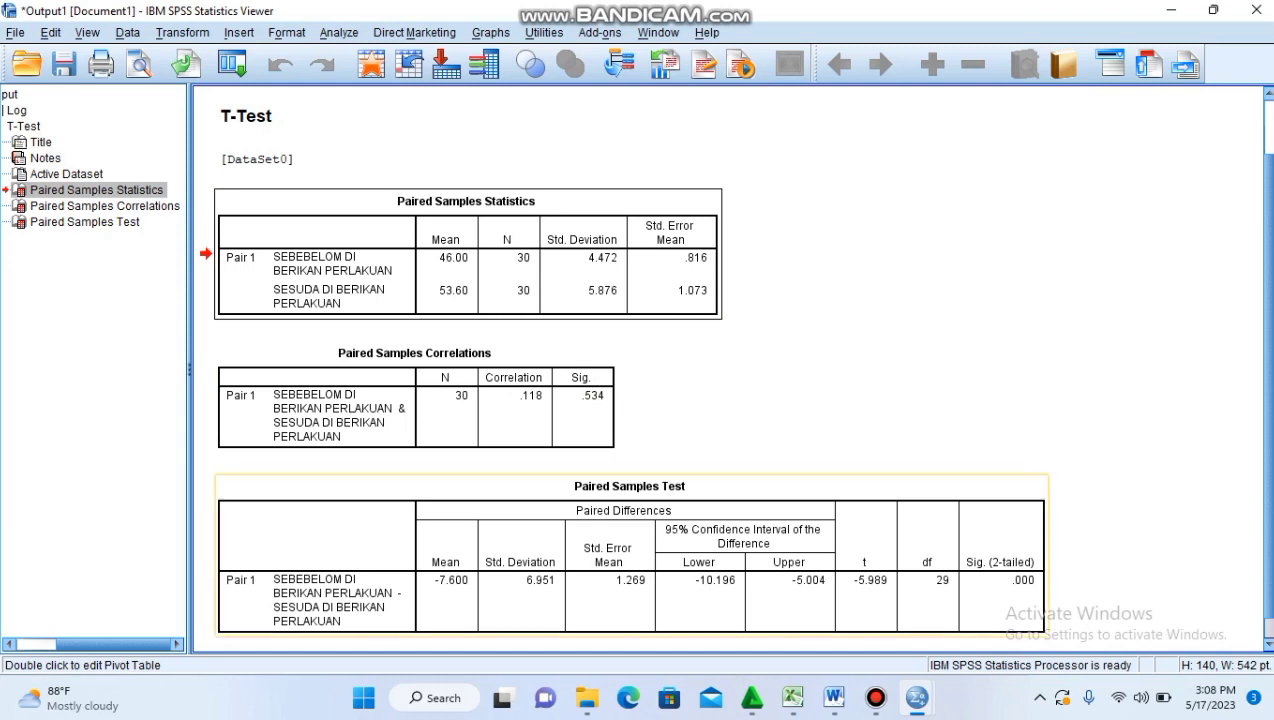
{"action": "scroll", "coordinate": [668, 575], "scroll_direction": "down", "scroll_amount": 2}
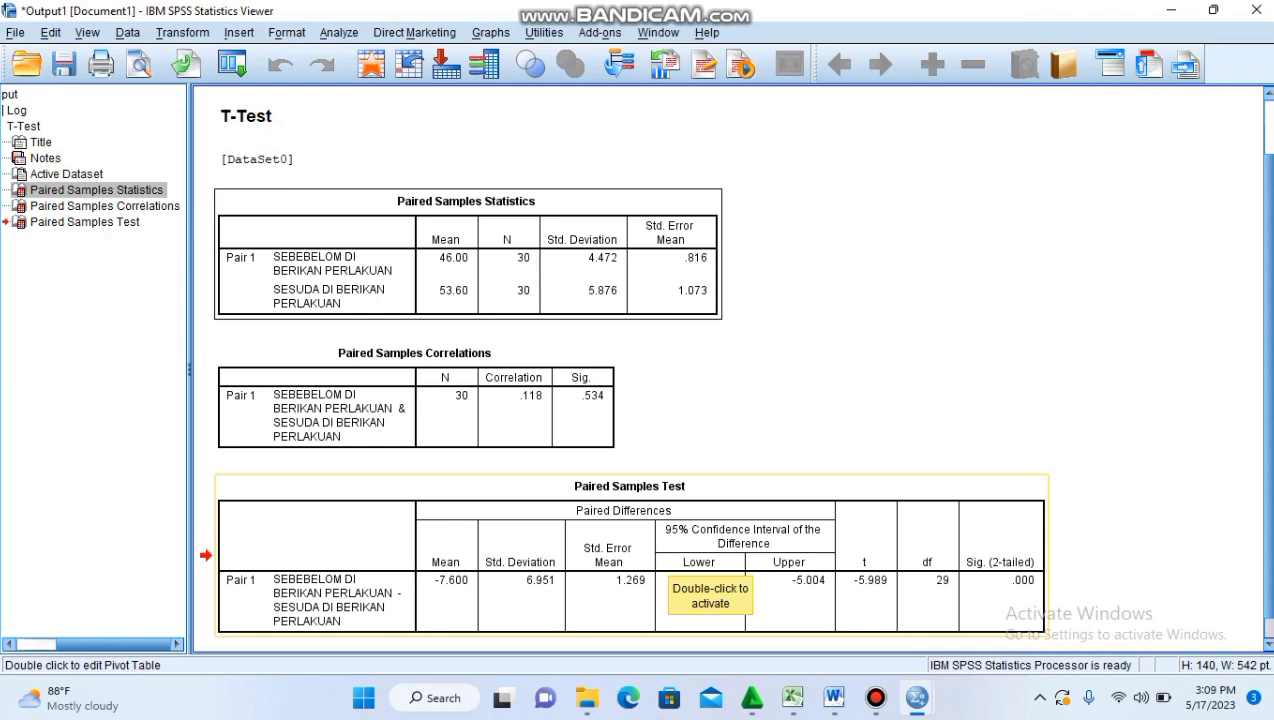
{"action": "left_click", "coordinate": [669, 560]}
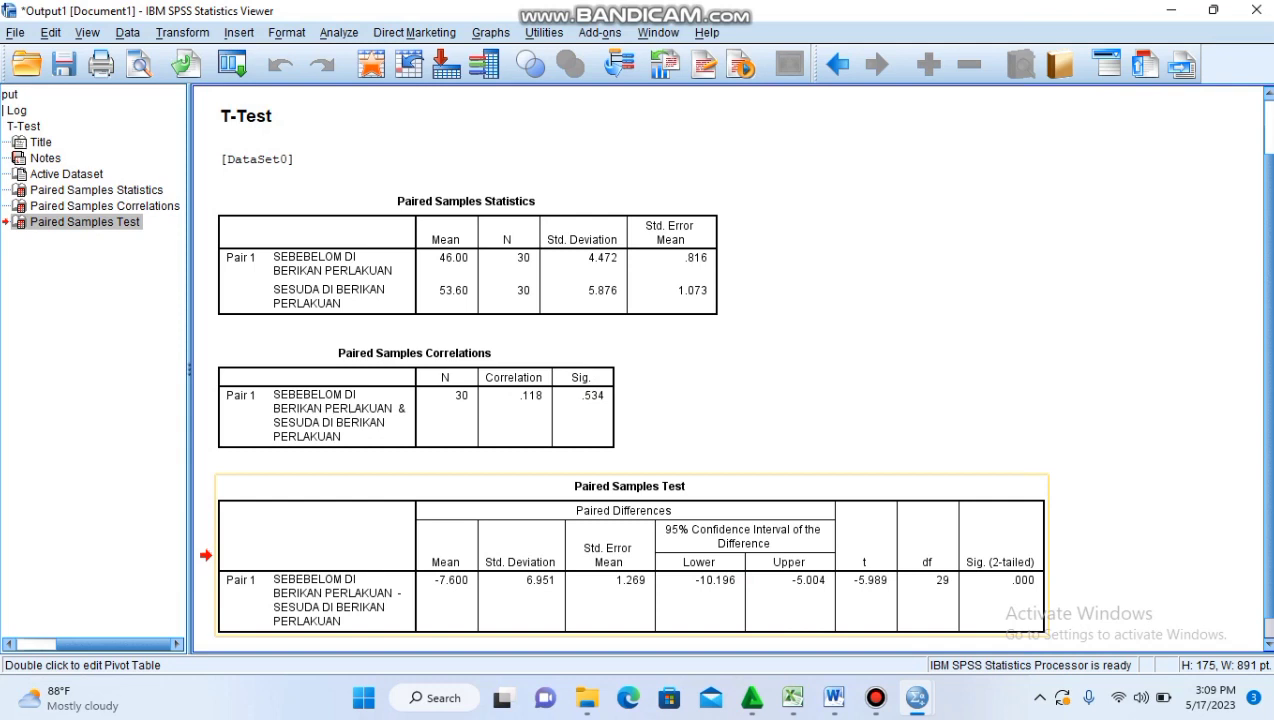
{"action": "key", "text": "Escape"}
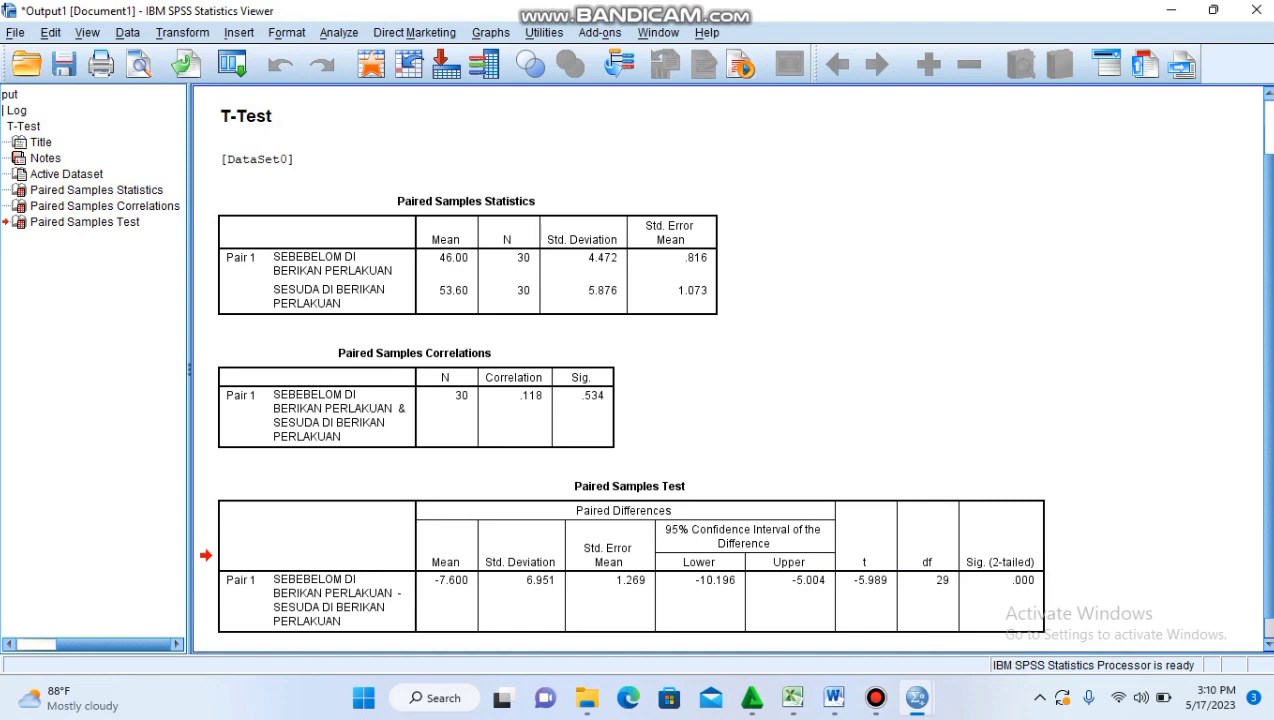
{"action": "left_click", "coordinate": [630, 565]}
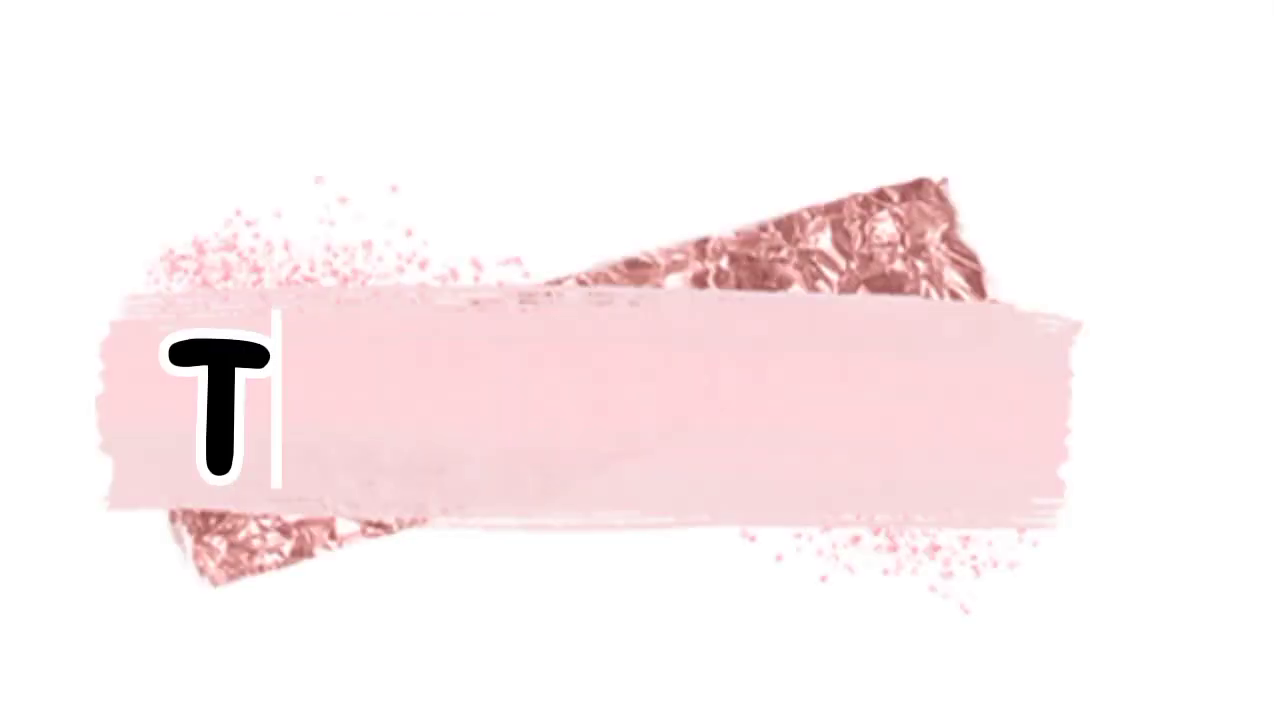